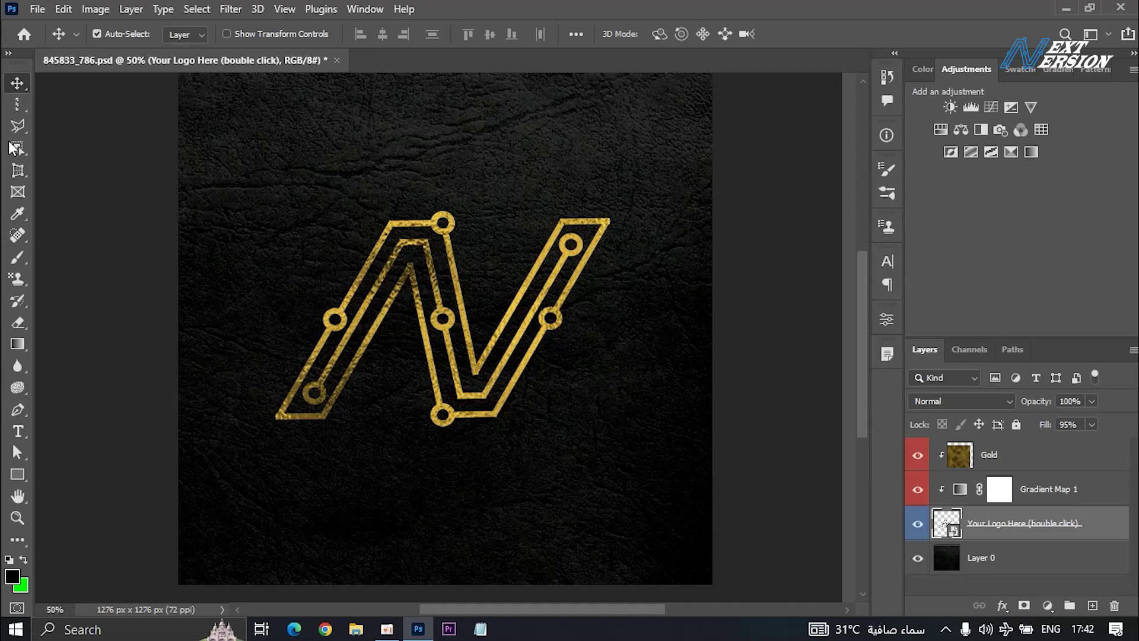
# - Move the gold N logo up and to the right on the leather background
pyautogui.click(9, 54)
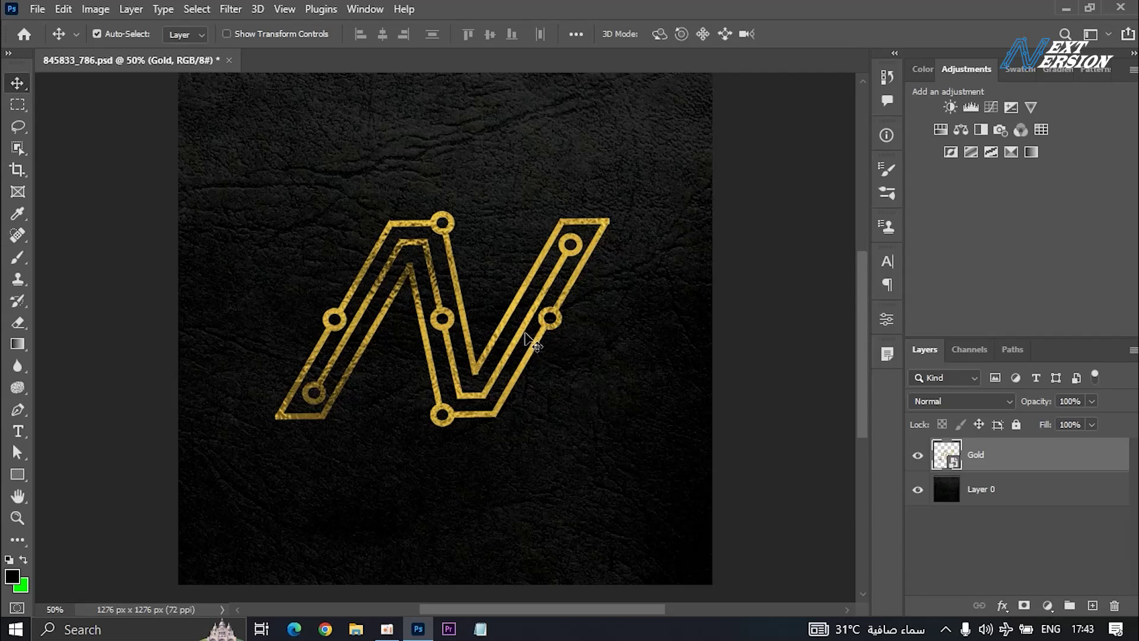
pyautogui.moveTo(552, 326); pyautogui.dragTo(593, 199)
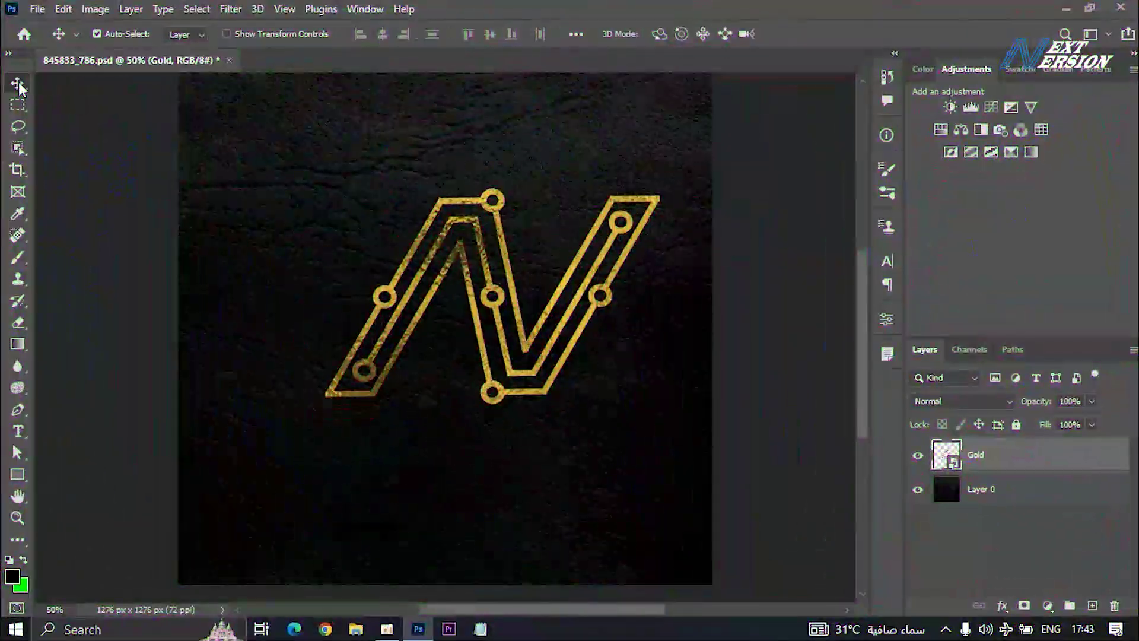
# - Draw an artboard of 1276 × 1276 px over the whole canvas with the Artboard tool and hide its properties
pyautogui.rightClick(17, 83)
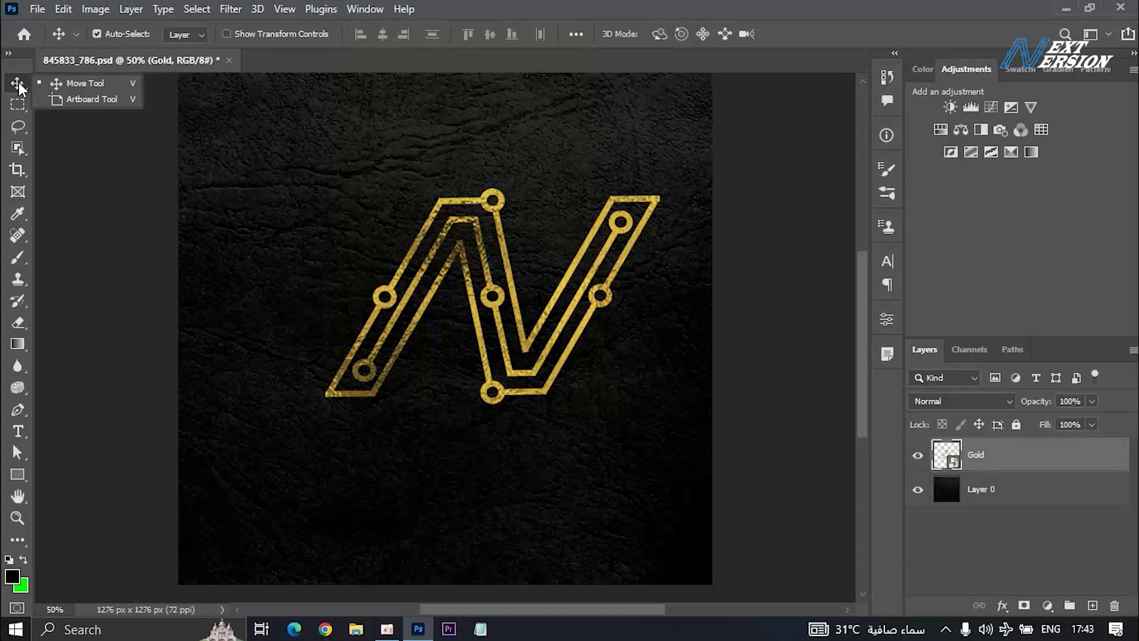
pyautogui.click(85, 100)
pyautogui.hotkey('ctrl', '-')
pyautogui.moveTo(270, 165); pyautogui.dragTo(625, 520)
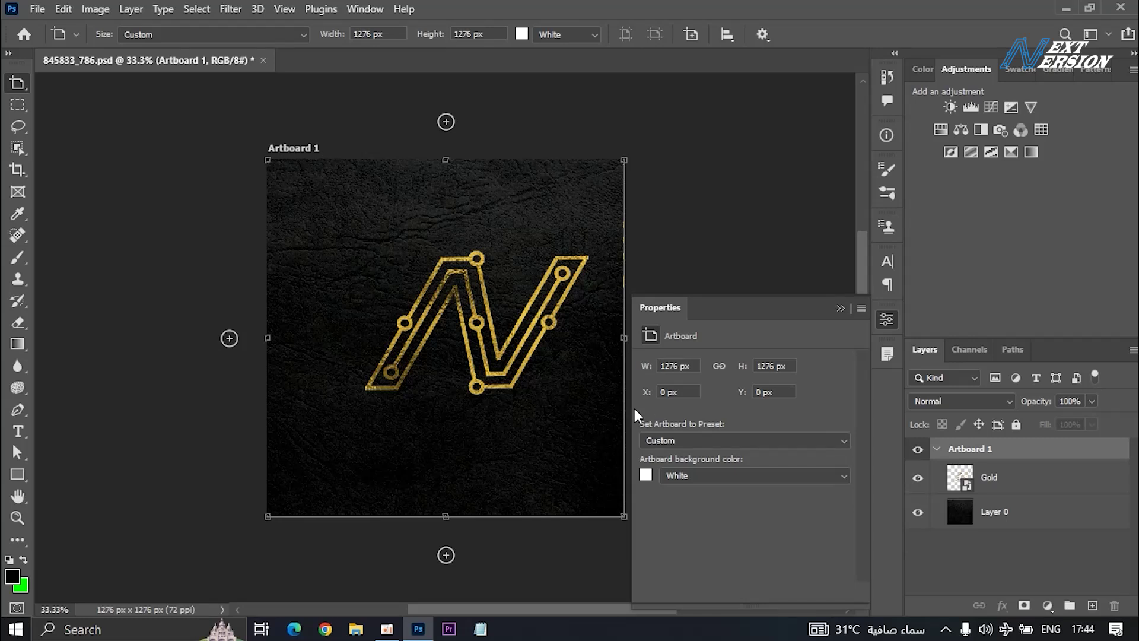
pyautogui.click(887, 320)
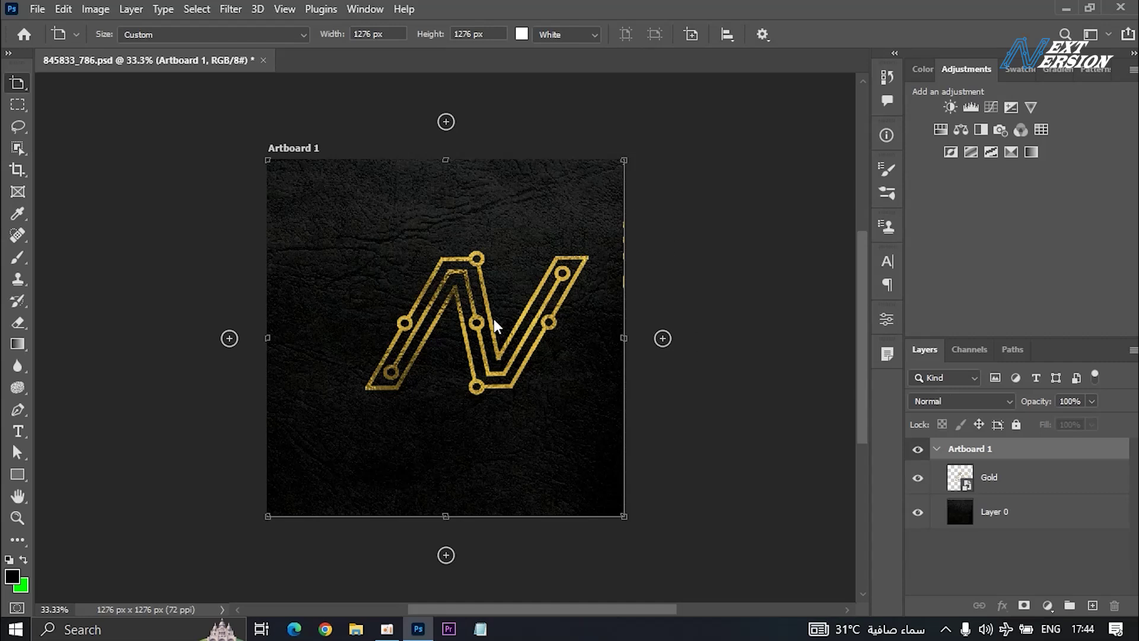
# - Add one new artboard to the right of Artboard 1 and another below Artboard 2
pyautogui.click(663, 338)
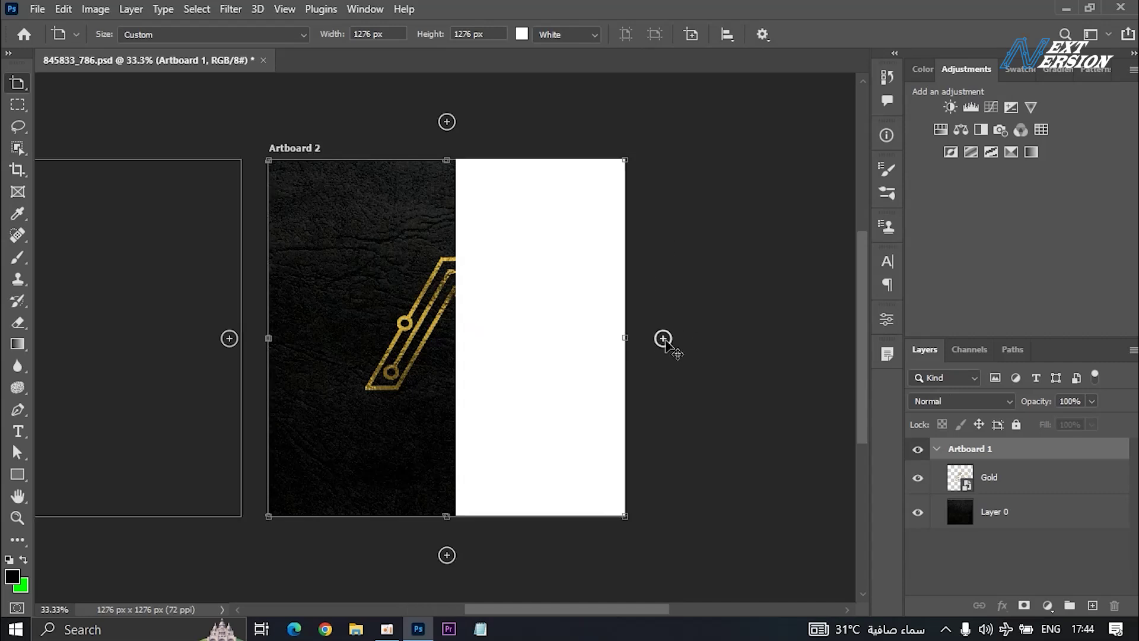
pyautogui.moveTo(565, 611); pyautogui.dragTo(523, 622)
pyautogui.click(625, 555)
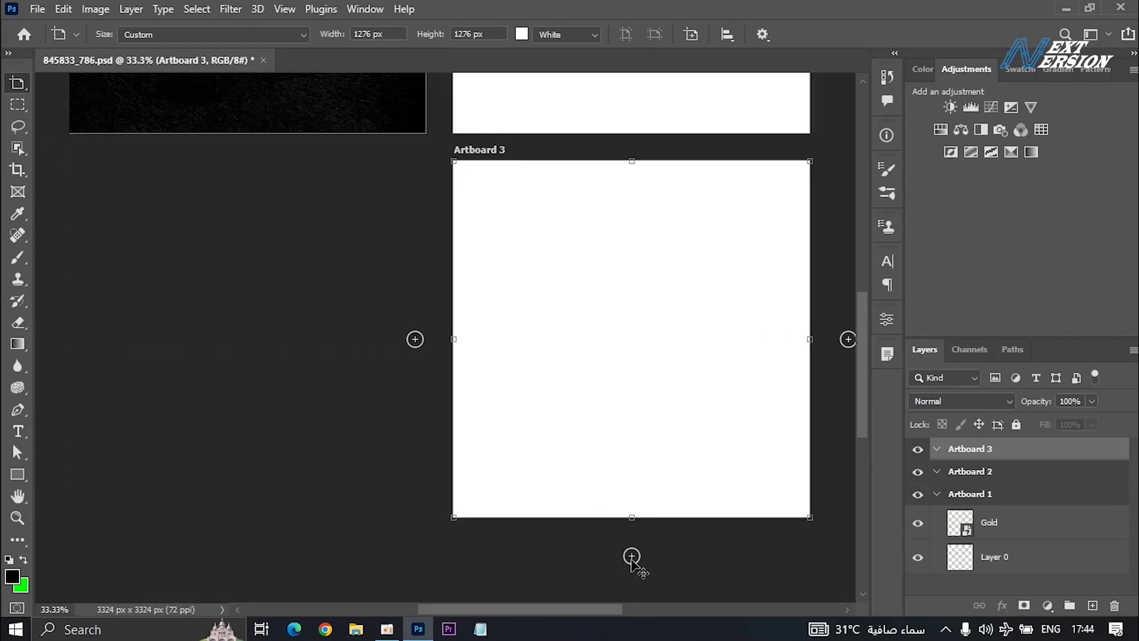
pyautogui.scroll(5, 475, 449)
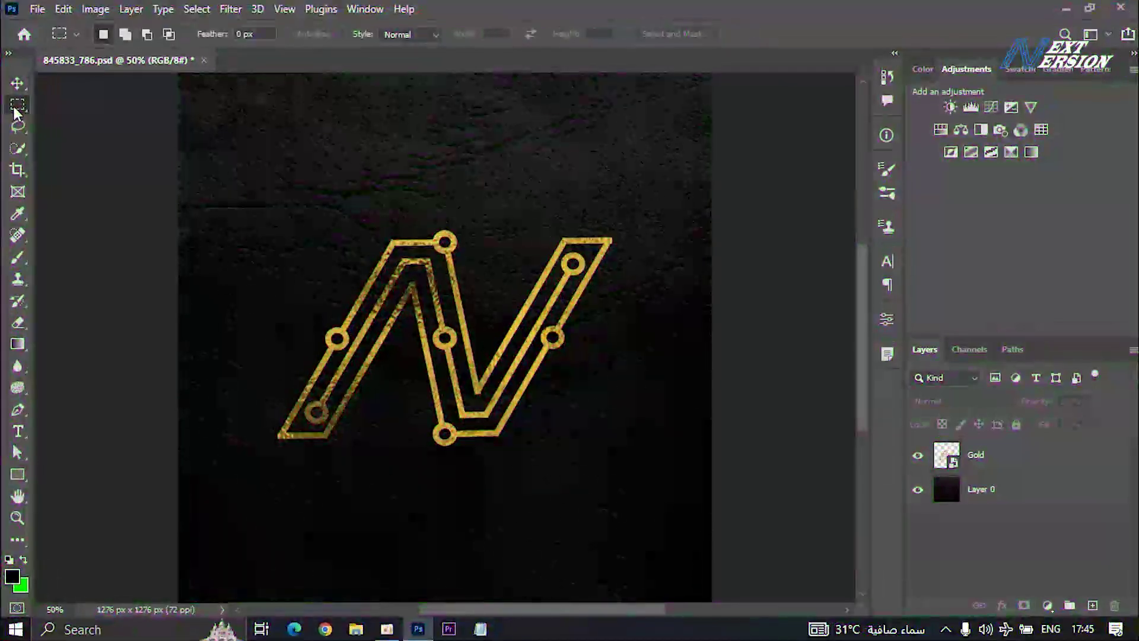
pyautogui.click(17, 128)
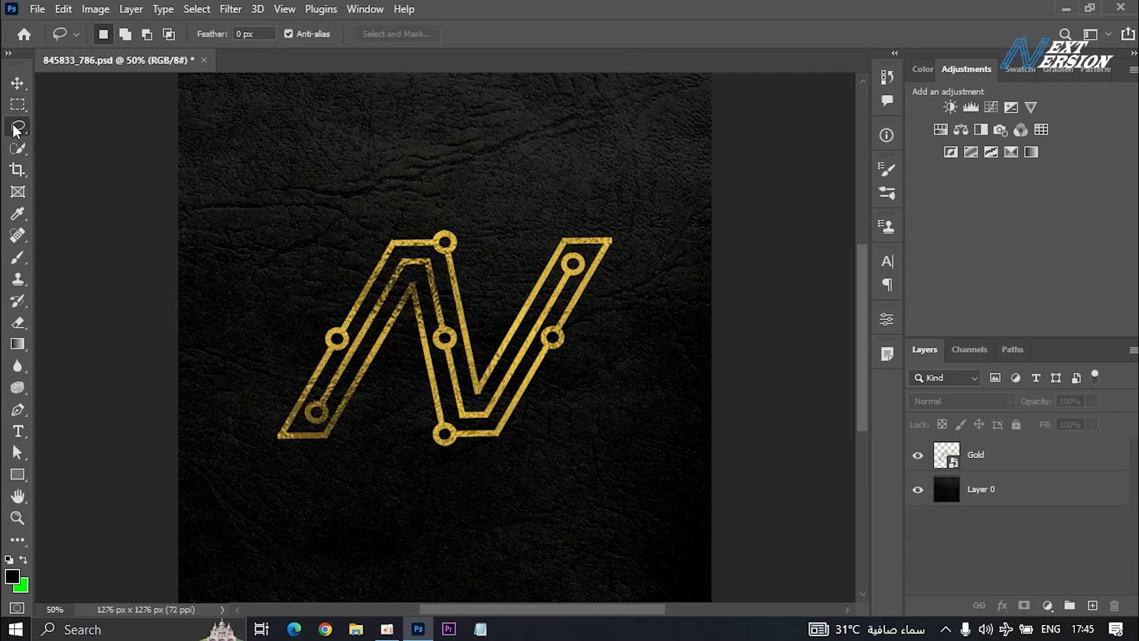
pyautogui.click(15, 150)
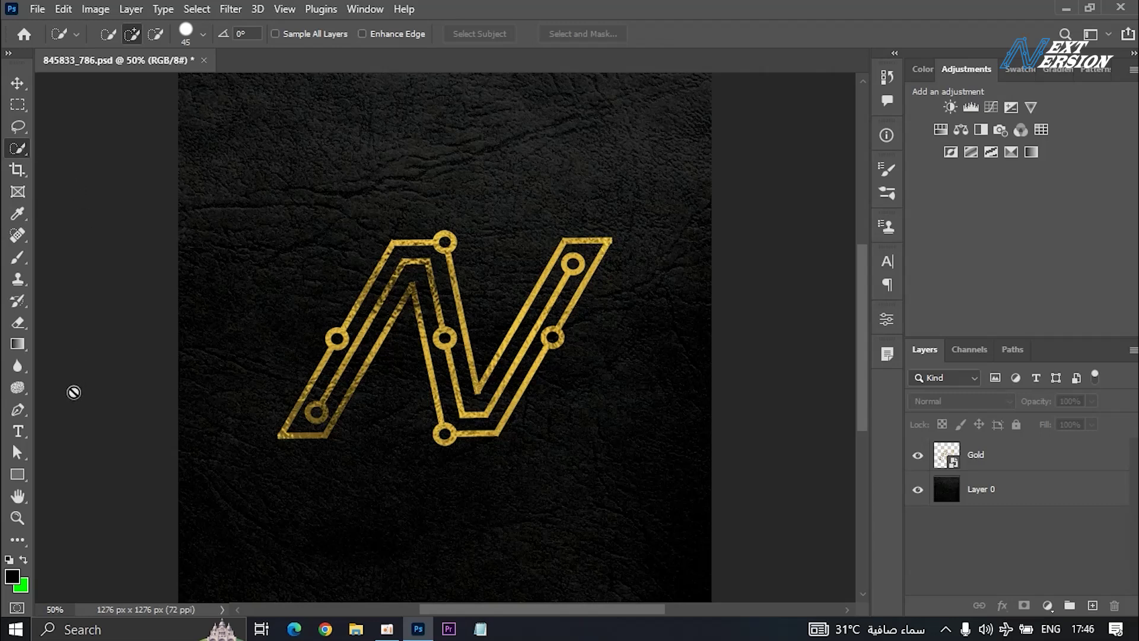
pyautogui.click(19, 408)
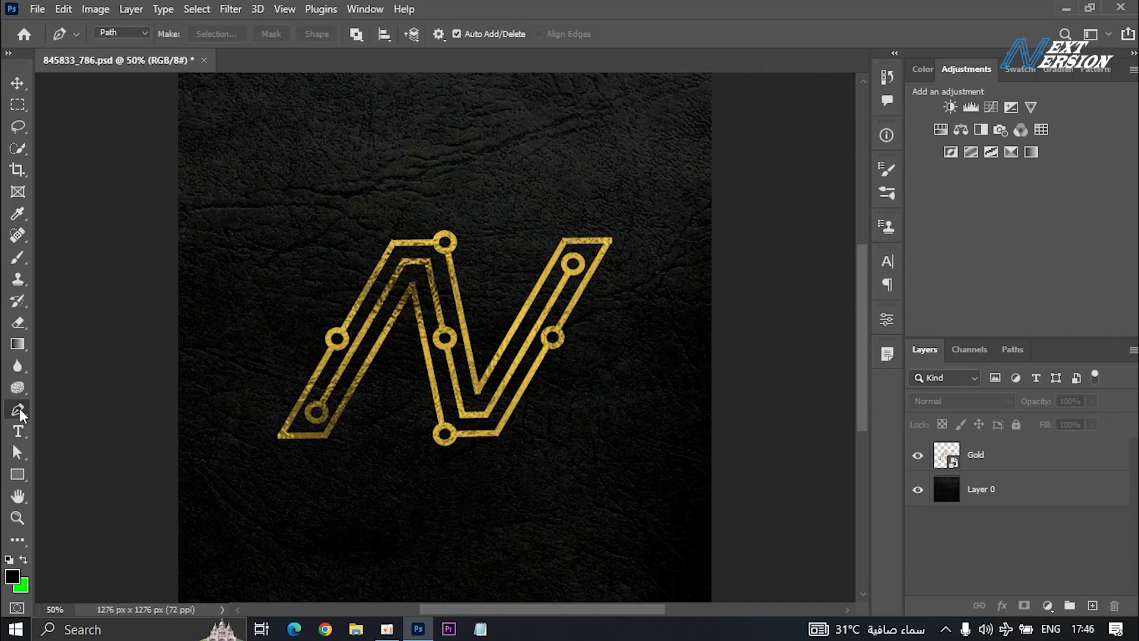
pyautogui.rightClick(19, 408)
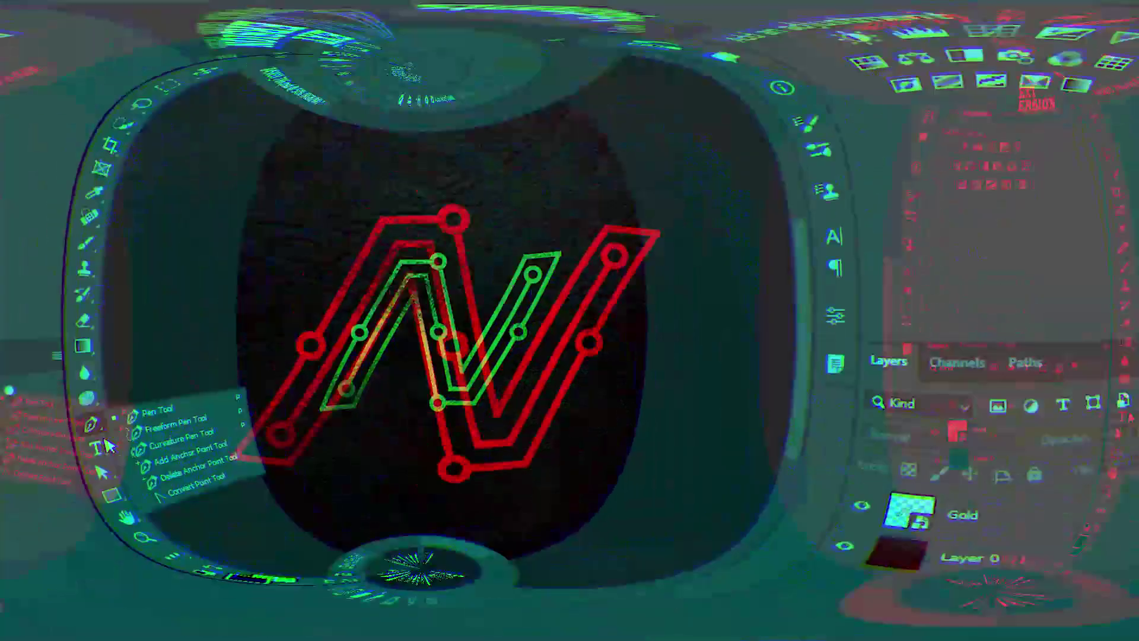
# - Enclose the entire N logo in a selection with the Rectangular Marquee tool
pyautogui.click(17, 105)
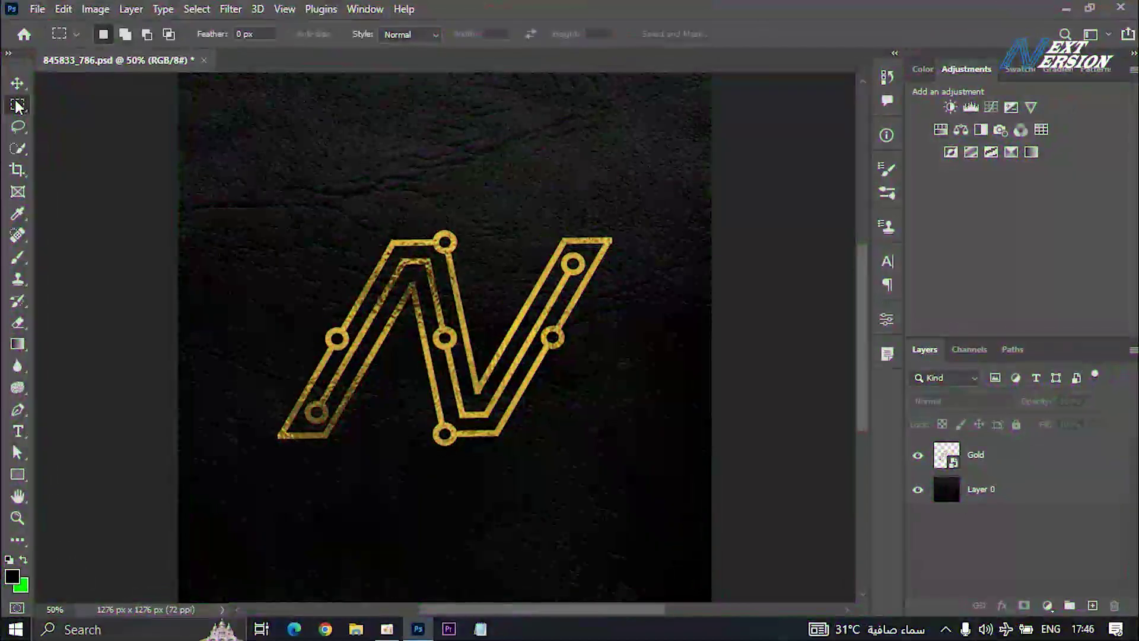
pyautogui.rightClick(19, 110)
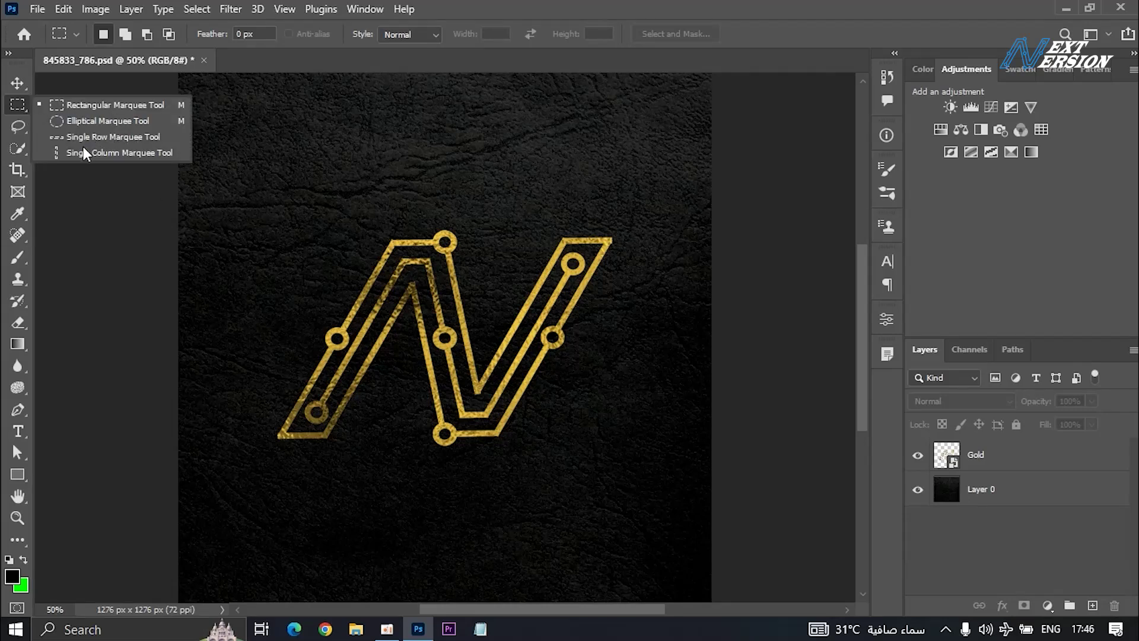
pyautogui.moveTo(252, 186); pyautogui.dragTo(627, 480)
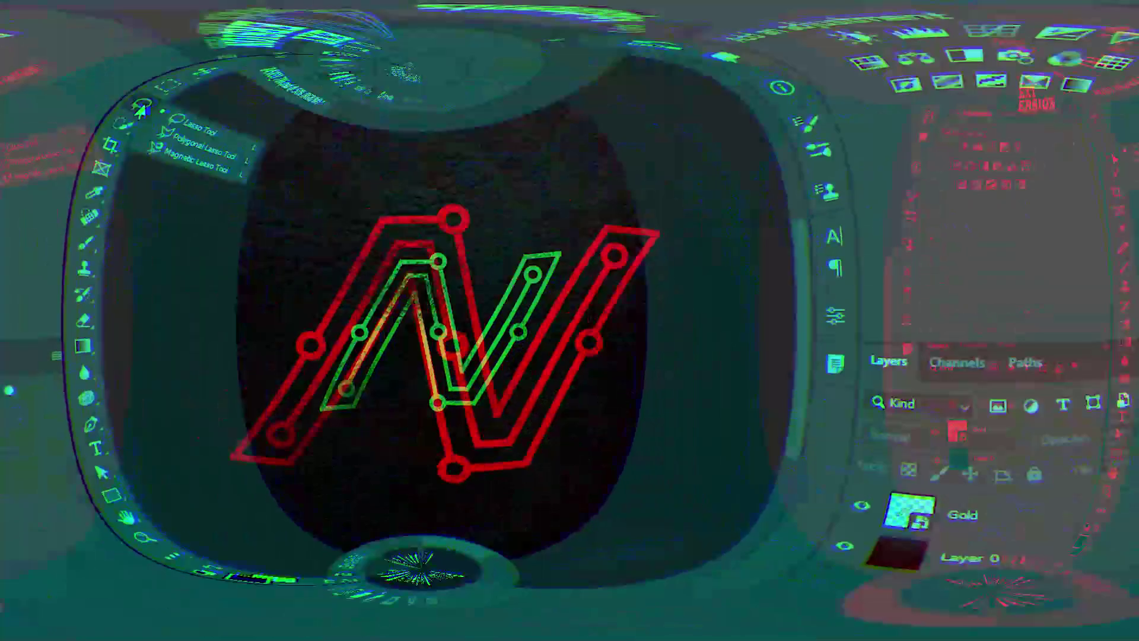
# - Outline the N logo with a freehand Lasso selection on Layer 0
pyautogui.rightClick(19, 127)
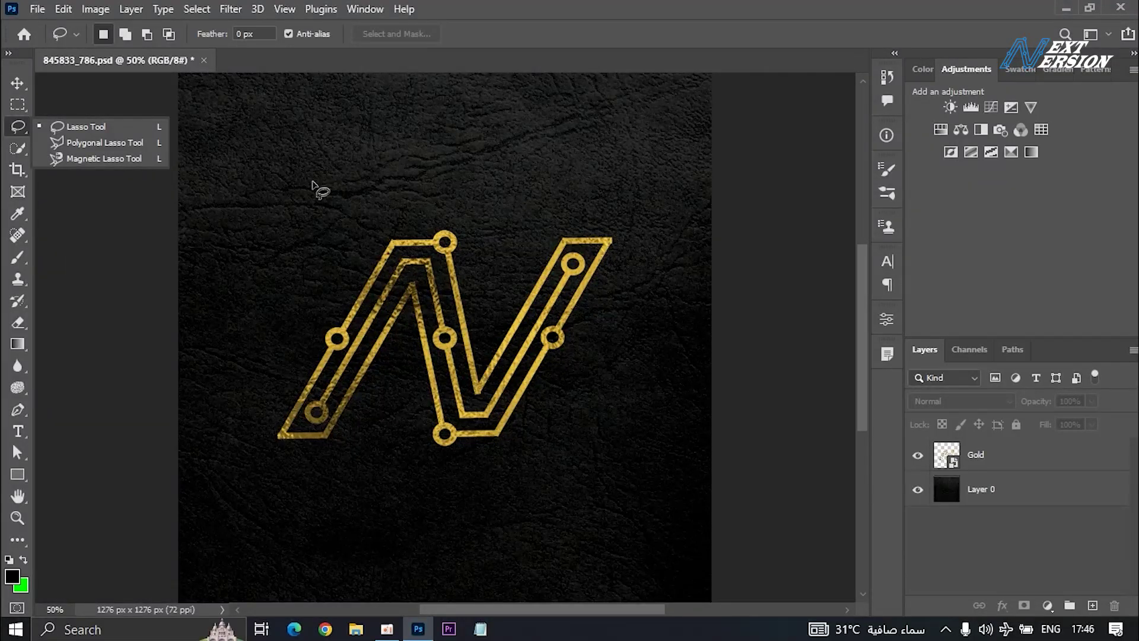
pyautogui.moveTo(447, 171)
pyautogui.mouseDown()
pyautogui.moveTo(564, 199)
pyautogui.moveTo(667, 280)
pyautogui.moveTo(698, 441)
pyautogui.moveTo(551, 543)
pyautogui.moveTo(423, 531)
pyautogui.moveTo(325, 455)
pyautogui.moveTo(267, 274)
pyautogui.moveTo(327, 204)
pyautogui.moveTo(464, 173)
pyautogui.mouseUp()
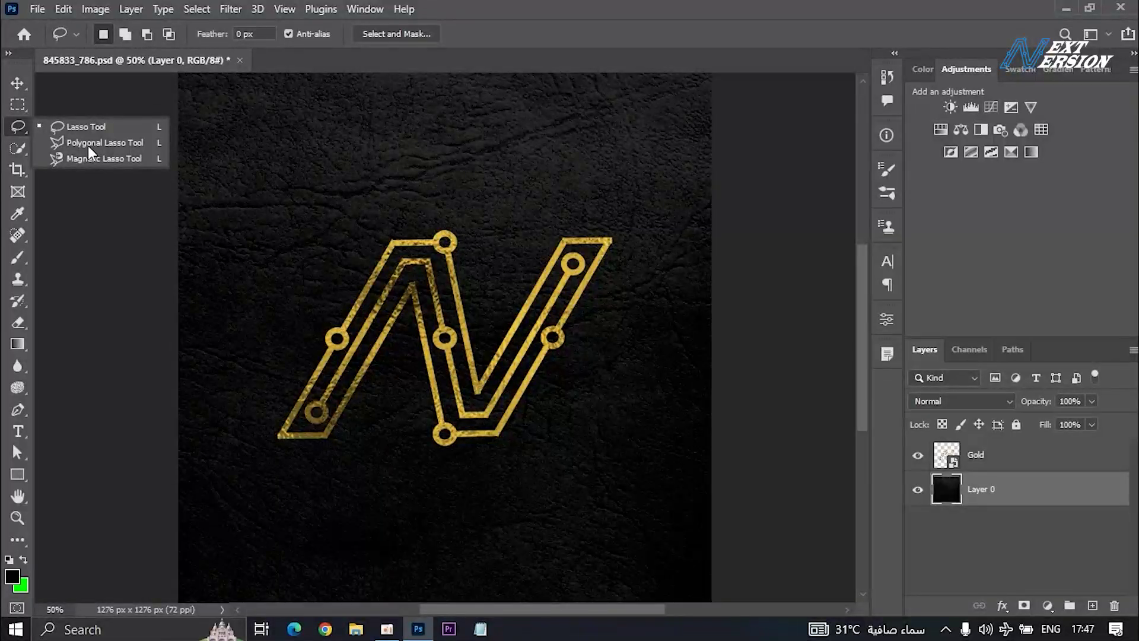
# - Outline the N logo with a closed Polygonal Lasso selection that dips into the notches between its arms
pyautogui.click(89, 148)
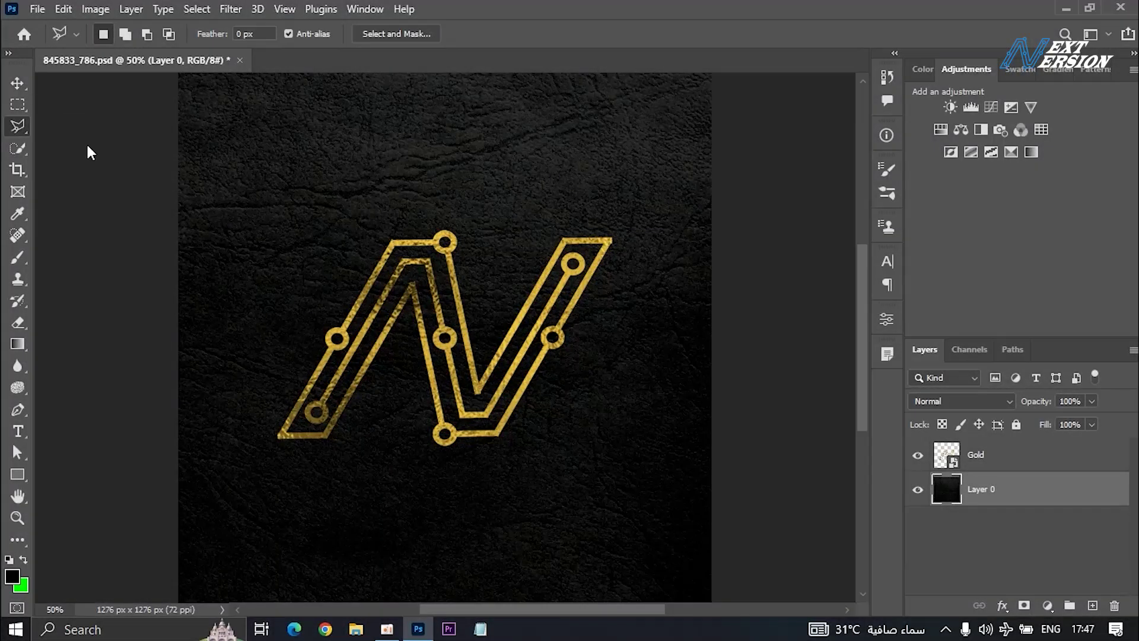
pyautogui.click(495, 189)
pyautogui.click(572, 186)
pyautogui.click(636, 222)
pyautogui.click(659, 315)
pyautogui.click(587, 410)
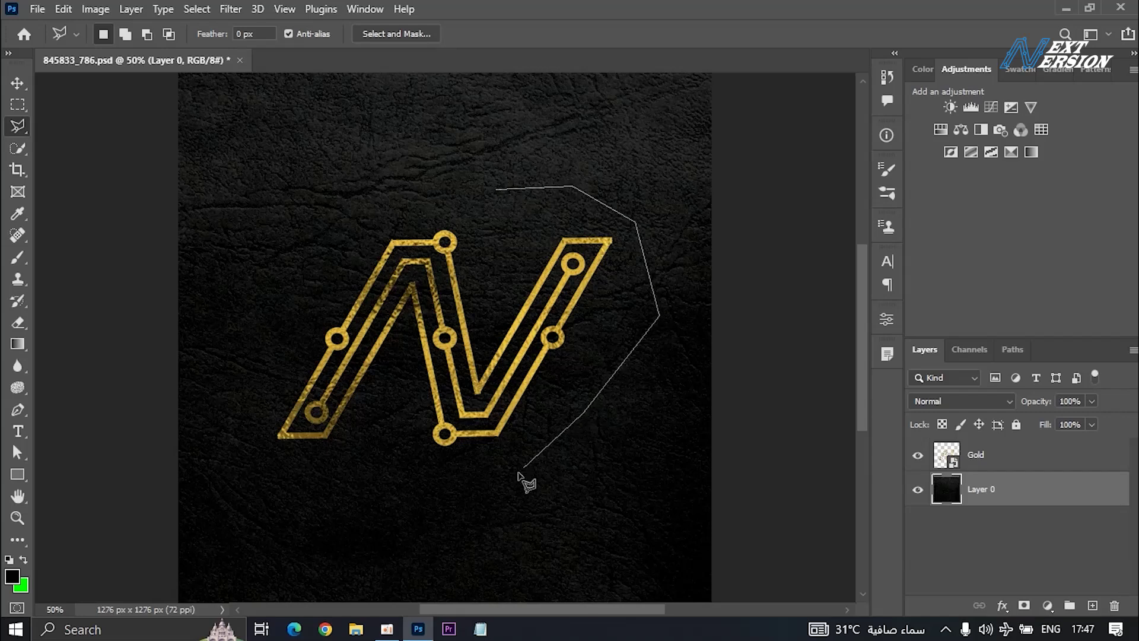
pyautogui.click(499, 487)
pyautogui.click(405, 508)
pyautogui.click(392, 371)
pyautogui.click(320, 501)
pyautogui.click(229, 487)
pyautogui.click(222, 318)
pyautogui.click(326, 173)
pyautogui.click(442, 146)
pyautogui.click(488, 299)
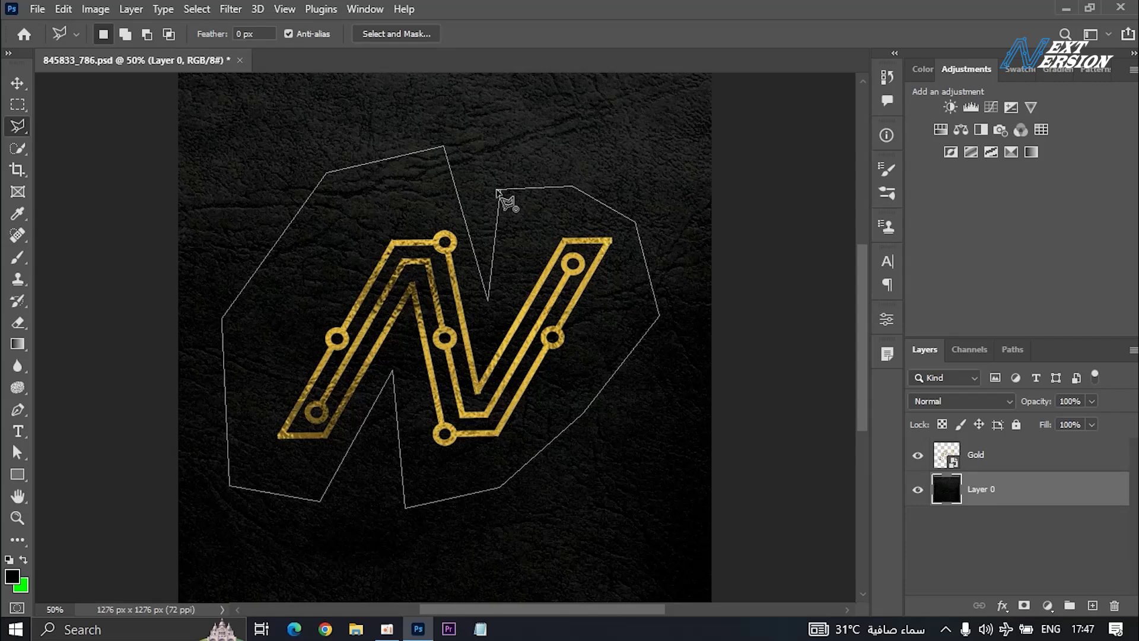
pyautogui.click(497, 191)
# - Select the upper strokes and rings of the logo's right arm on the Gold layer with the Quick Selection tool
pyautogui.scroll(-1, 416, 207)
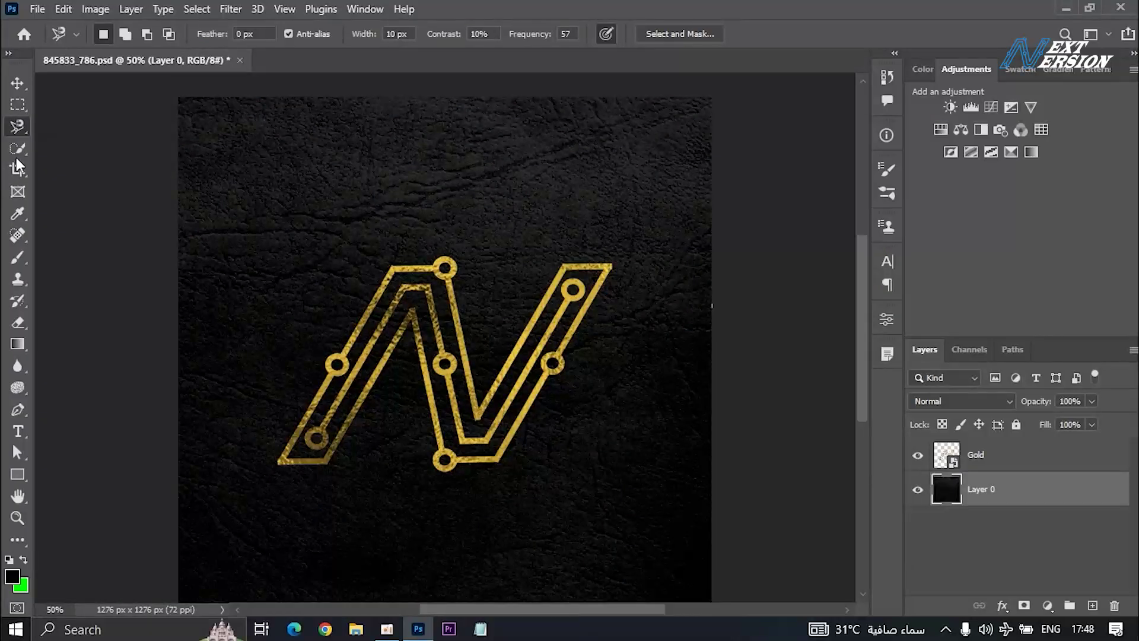
pyautogui.click(17, 152)
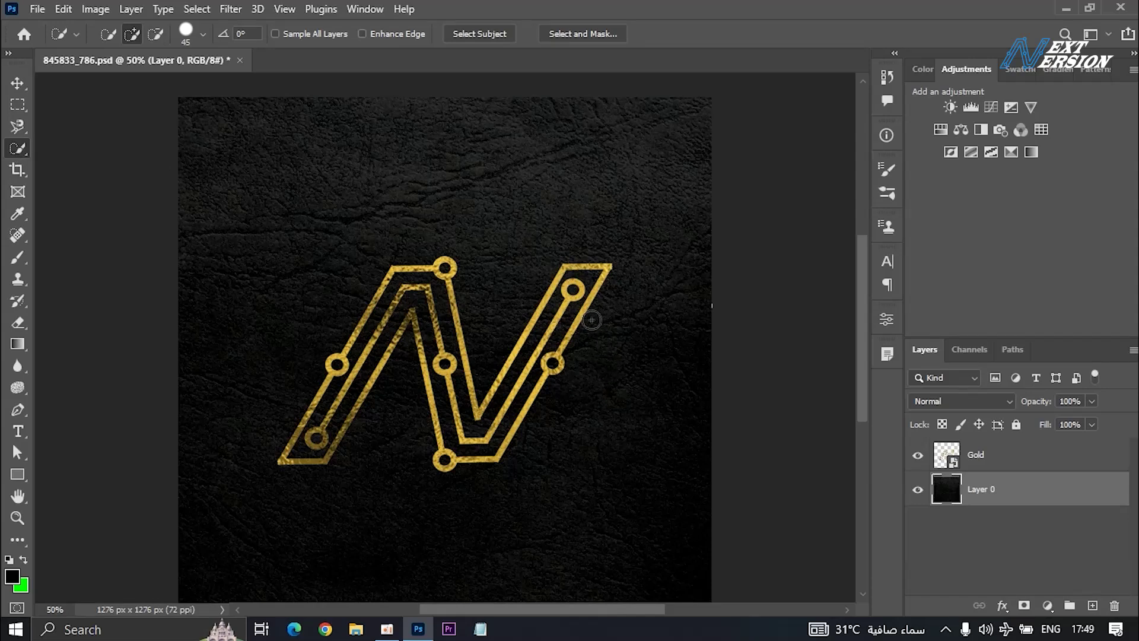
pyautogui.click(1042, 462)
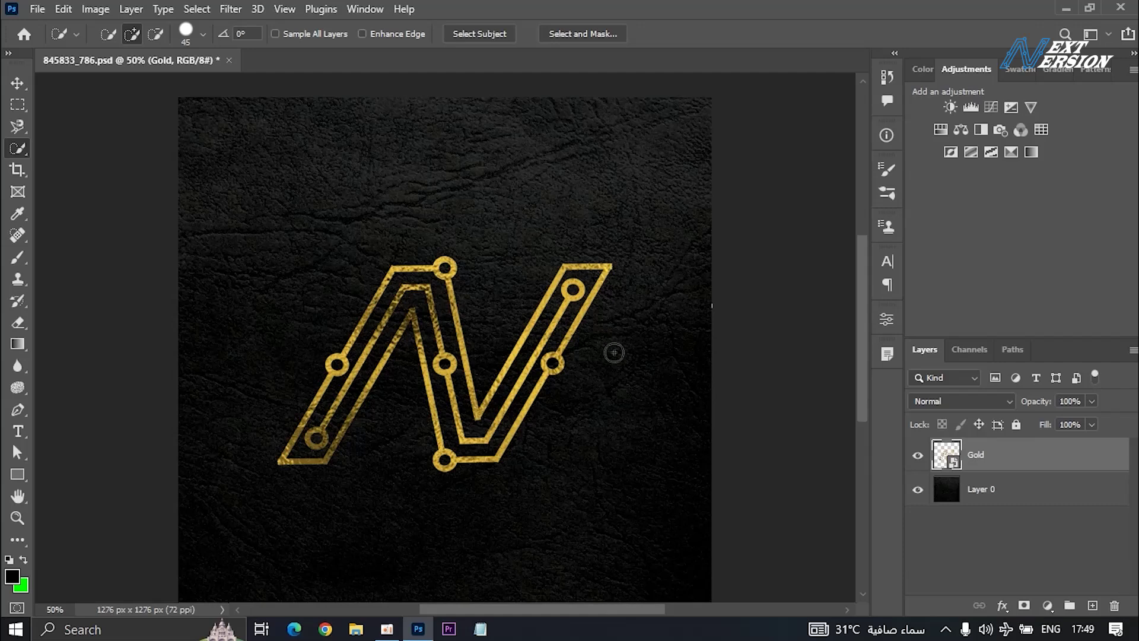
pyautogui.click(608, 267)
pyautogui.moveTo(602, 279); pyautogui.dragTo(554, 368)
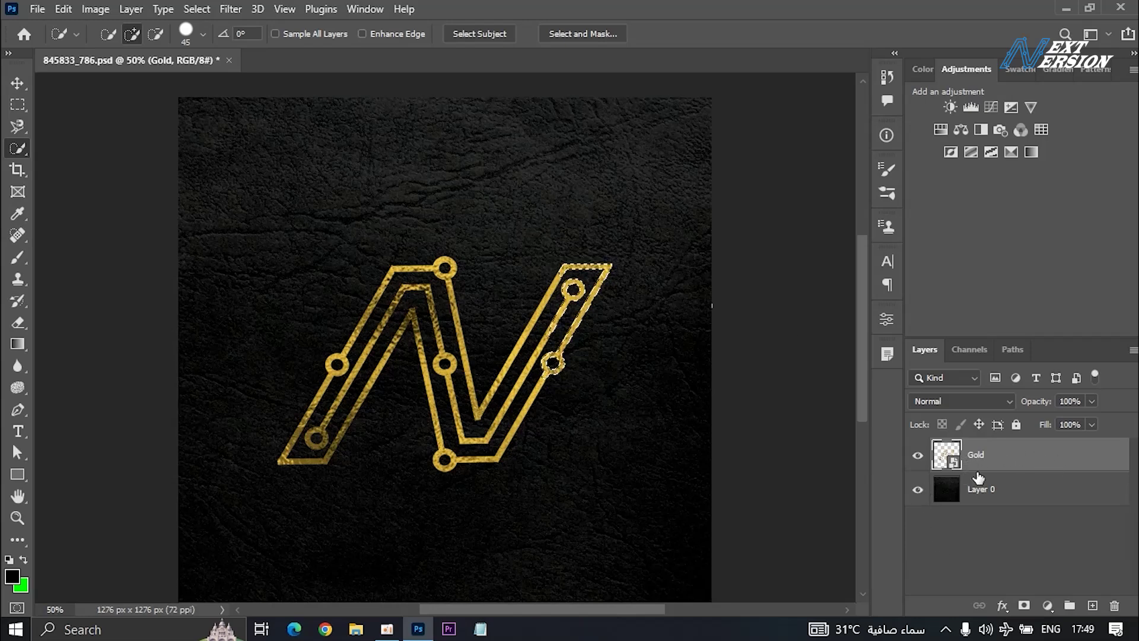
pyautogui.moveTo(576, 287)
pyautogui.mouseDown()
pyautogui.moveTo(538, 328)
pyautogui.moveTo(534, 375)
pyautogui.mouseUp()
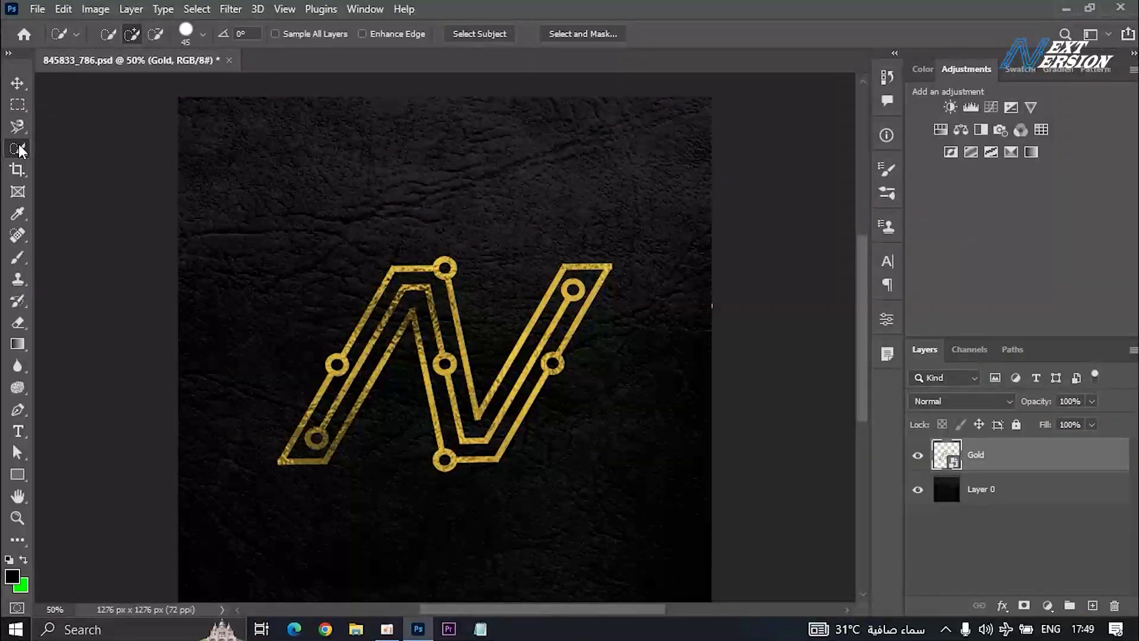
# - Use the Magic Wand to sample the upper ring and the outer left stroke of the logo's right arm
pyautogui.rightClick(19, 147)
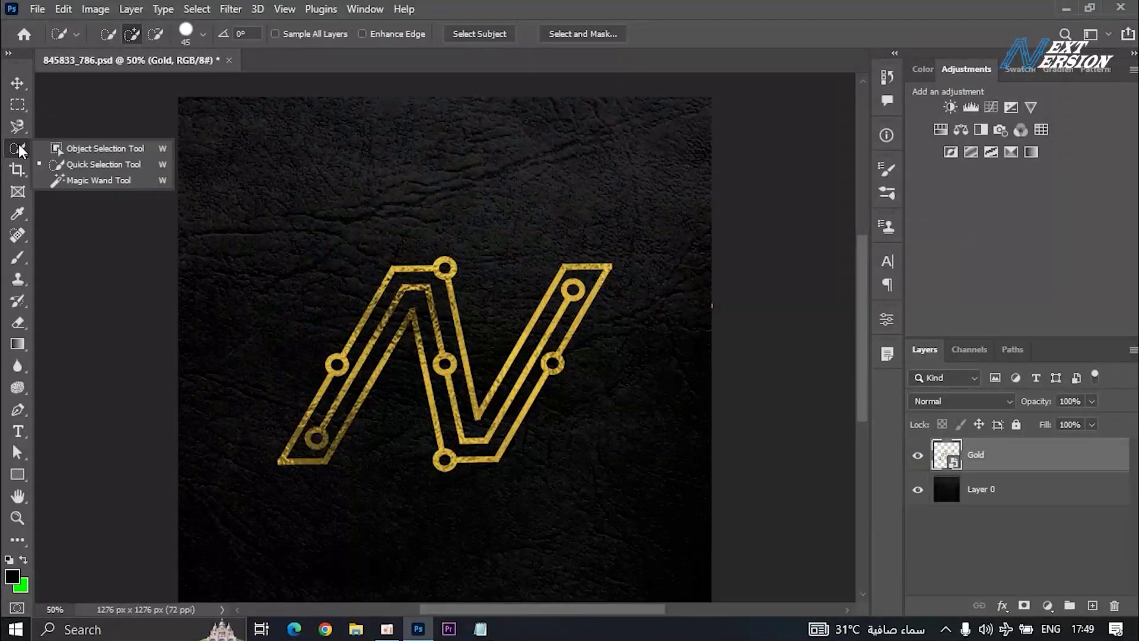
pyautogui.click(84, 179)
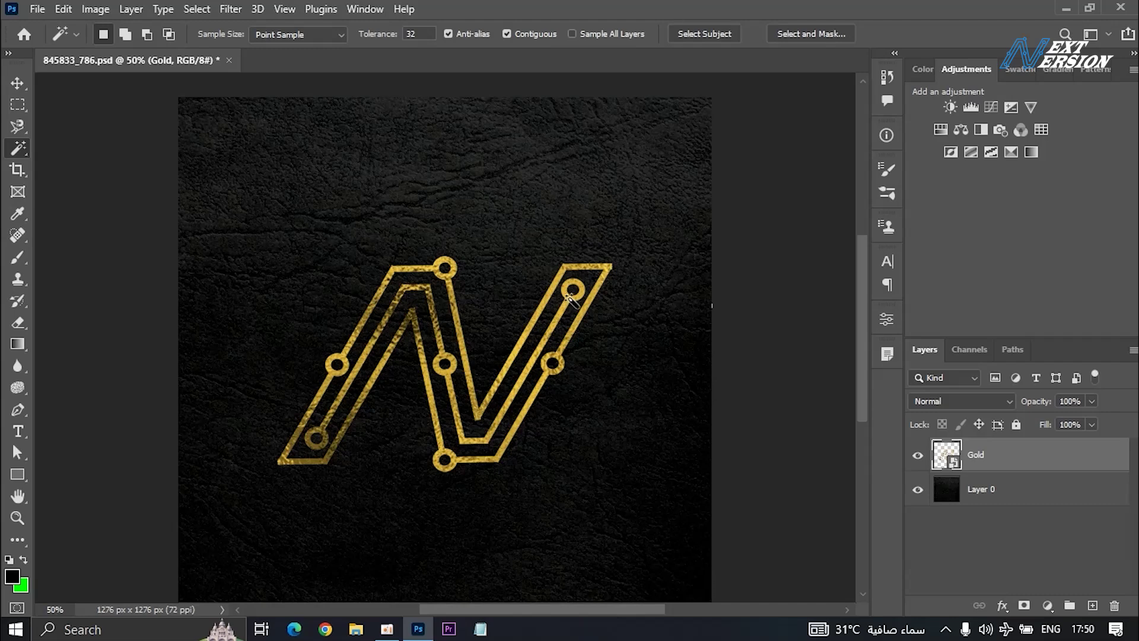
pyautogui.scroll(2, 570, 297)
pyautogui.click(572, 311)
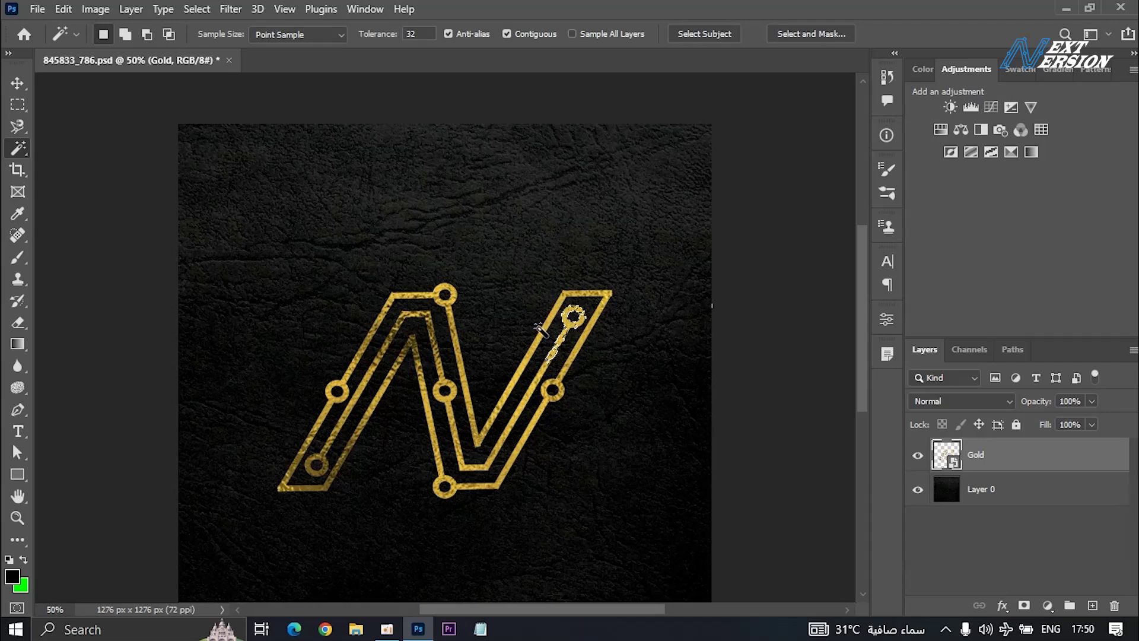
pyautogui.click(534, 353)
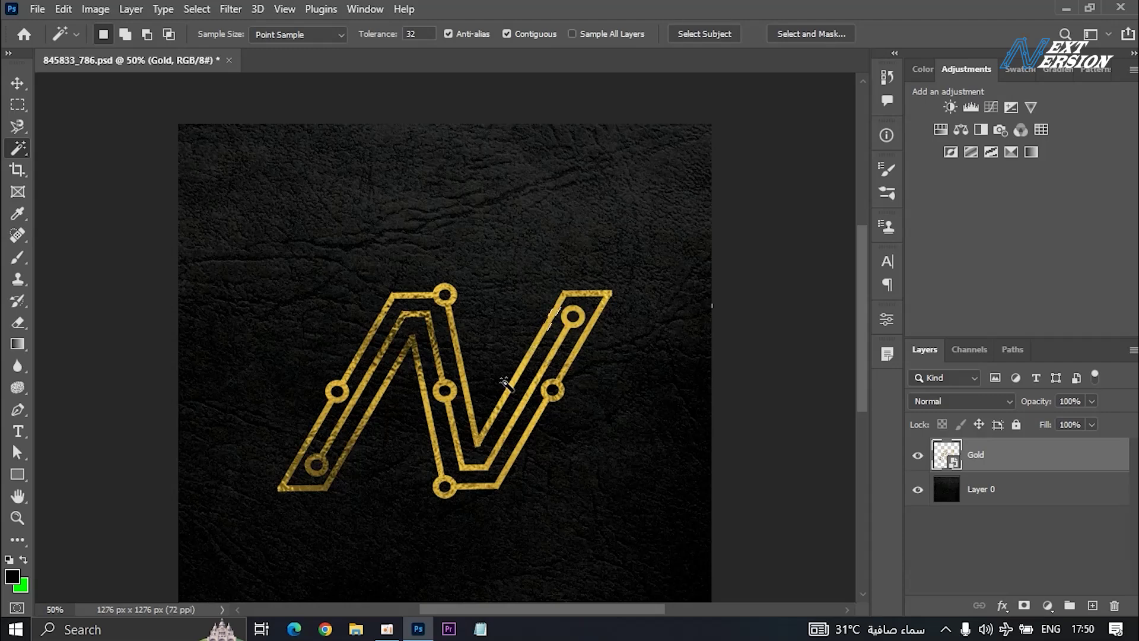
pyautogui.scroll(2, 509, 382)
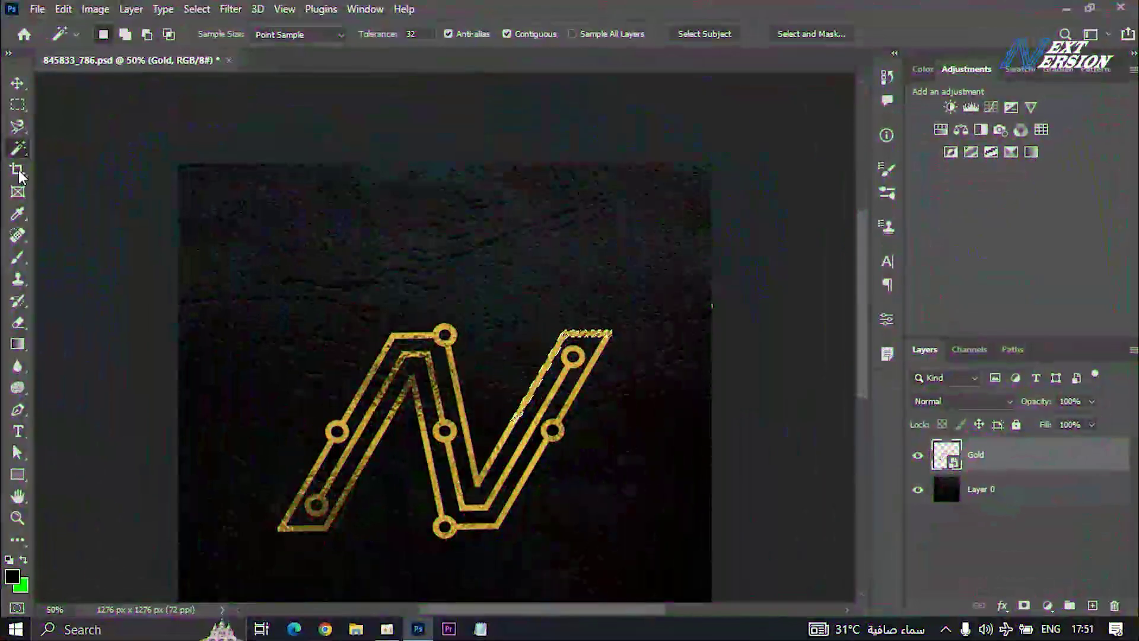
# - Crop the canvas to a wide rectangle around the whole N logo, about 1134 × 613 px
pyautogui.click(18, 171)
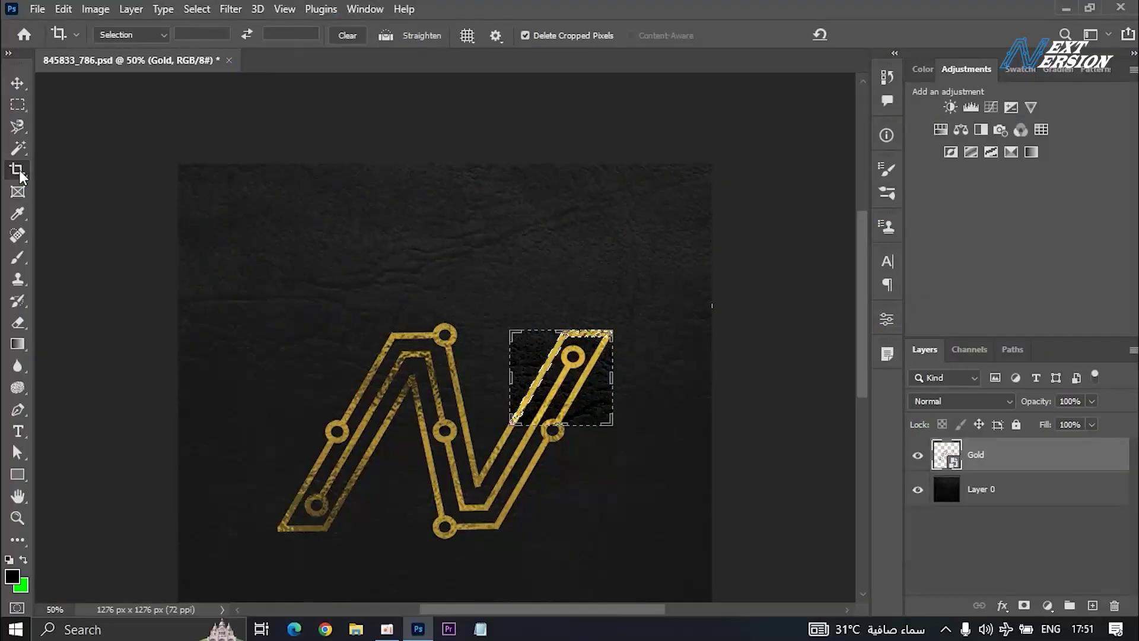
pyautogui.moveTo(505, 378); pyautogui.dragTo(417, 378)
pyautogui.moveTo(522, 342); pyautogui.dragTo(552, 328)
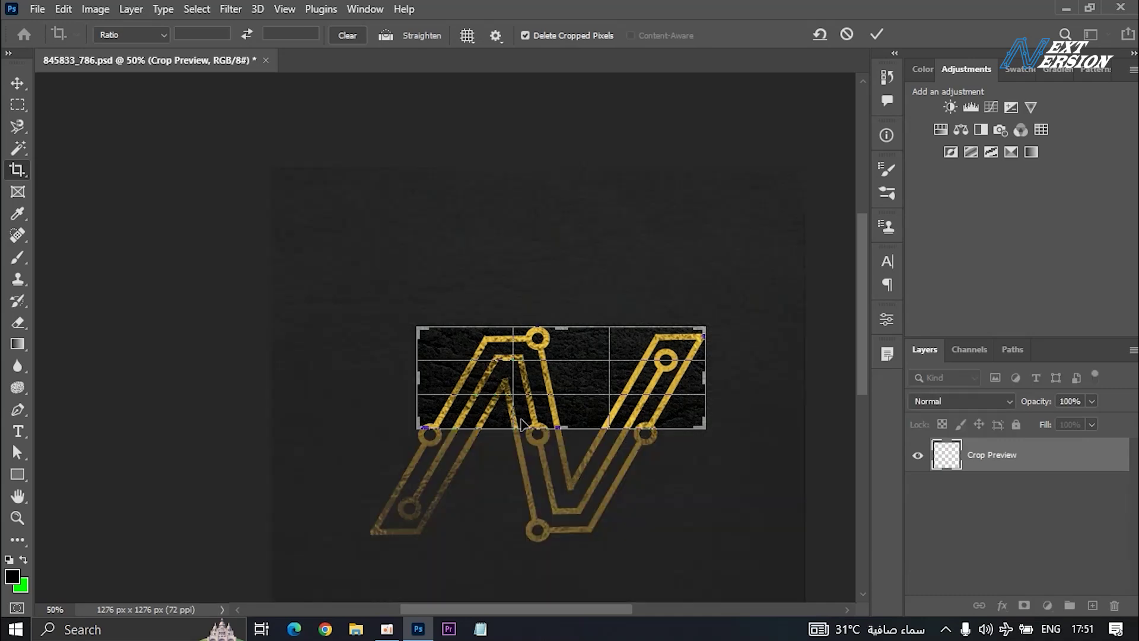
pyautogui.moveTo(527, 430); pyautogui.dragTo(519, 501)
pyautogui.moveTo(426, 372); pyautogui.dragTo(380, 375)
pyautogui.moveTo(742, 384); pyautogui.dragTo(766, 356)
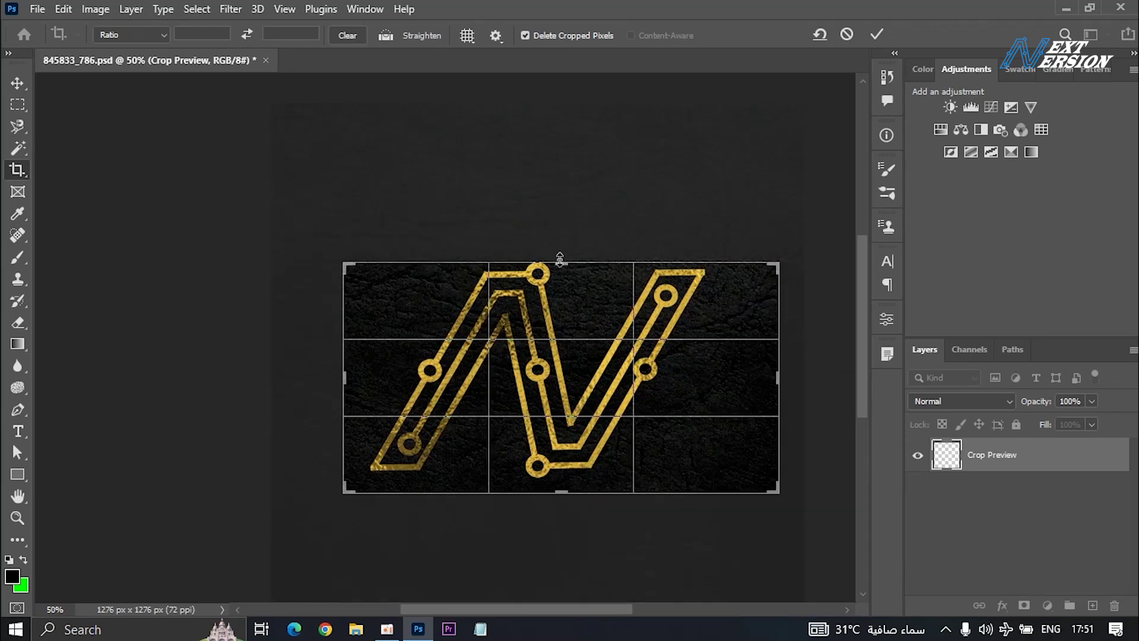
pyautogui.moveTo(558, 259); pyautogui.dragTo(561, 238)
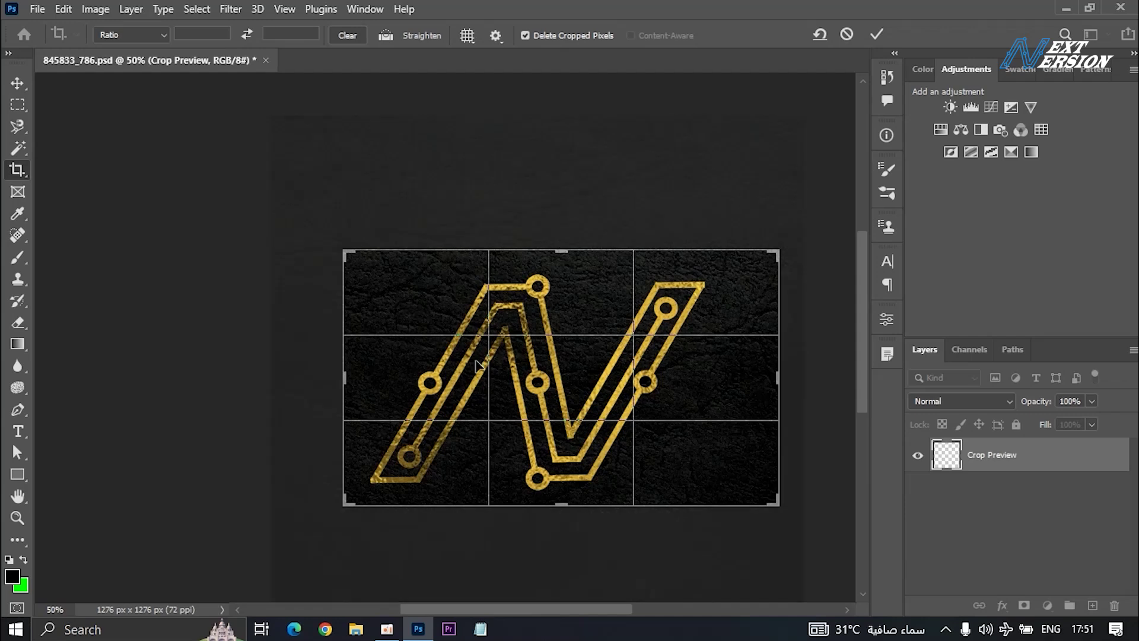
pyautogui.moveTo(349, 379); pyautogui.dragTo(325, 378)
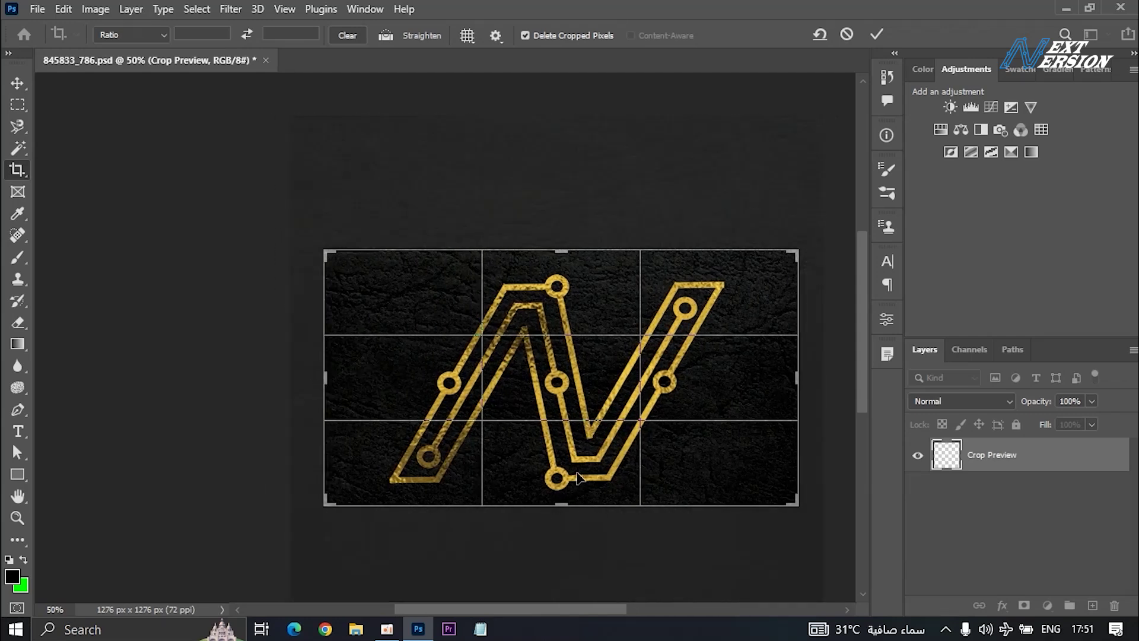
pyautogui.press('Return')
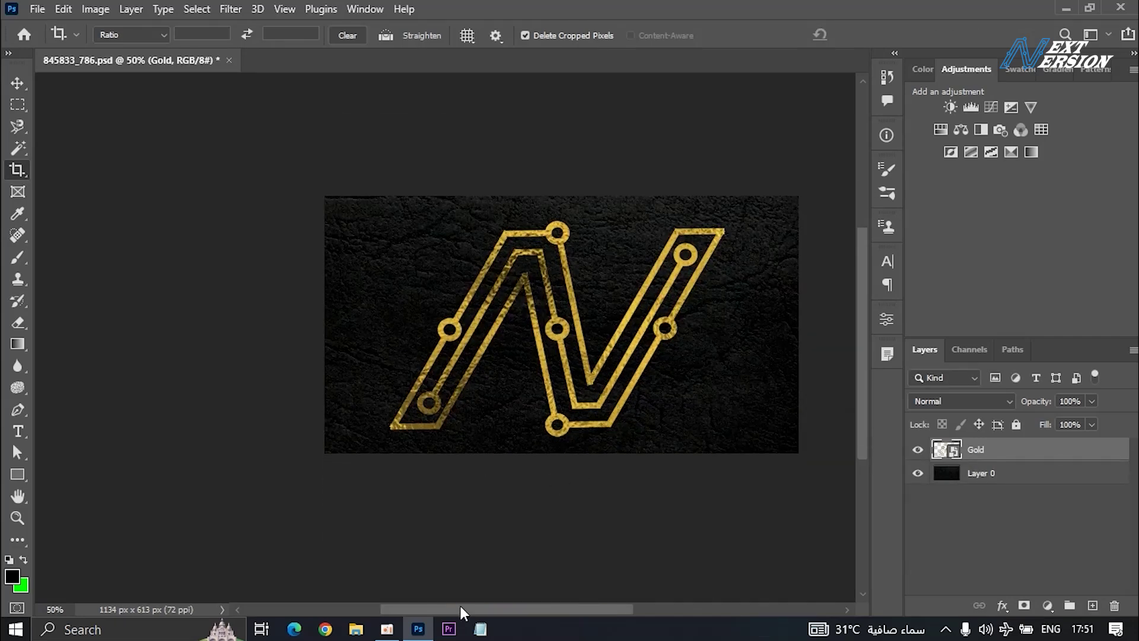
pyautogui.moveTo(492, 609); pyautogui.dragTo(458, 609)
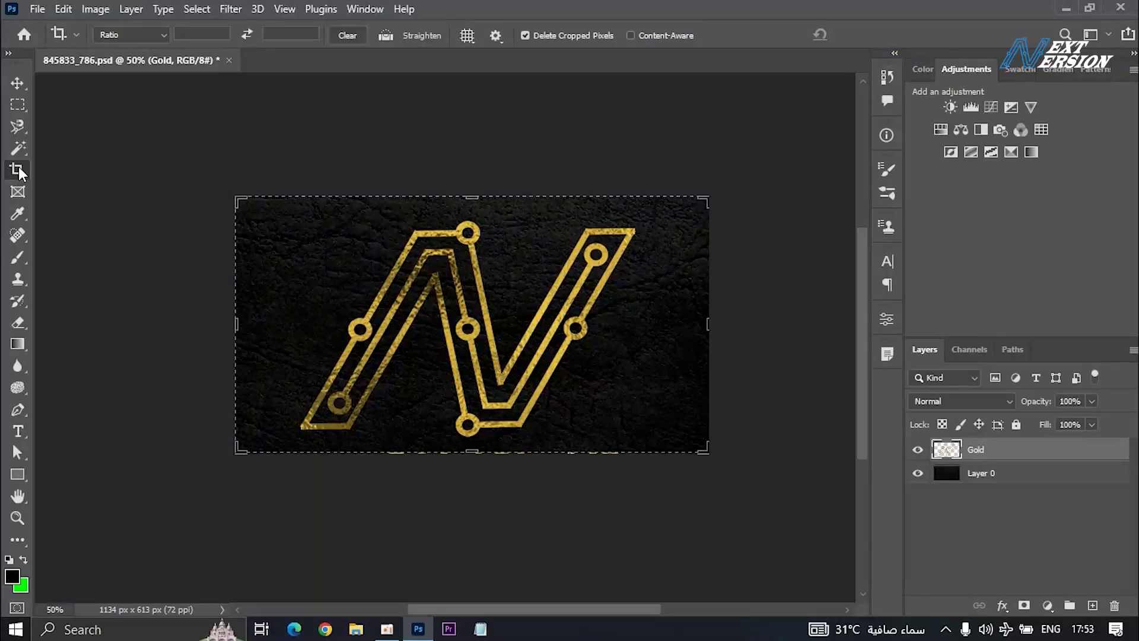
# - Perspective-crop the image around the N logo, pulling the left corners inward and extending the right corners to the canvas edges
pyautogui.rightClick(18, 172)
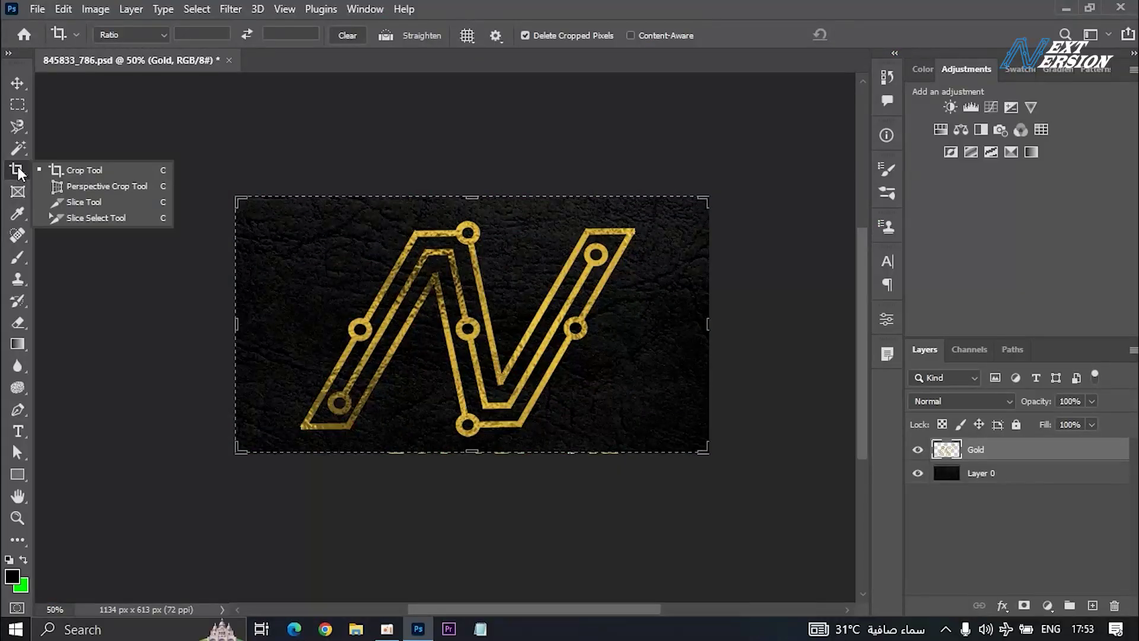
pyautogui.click(105, 188)
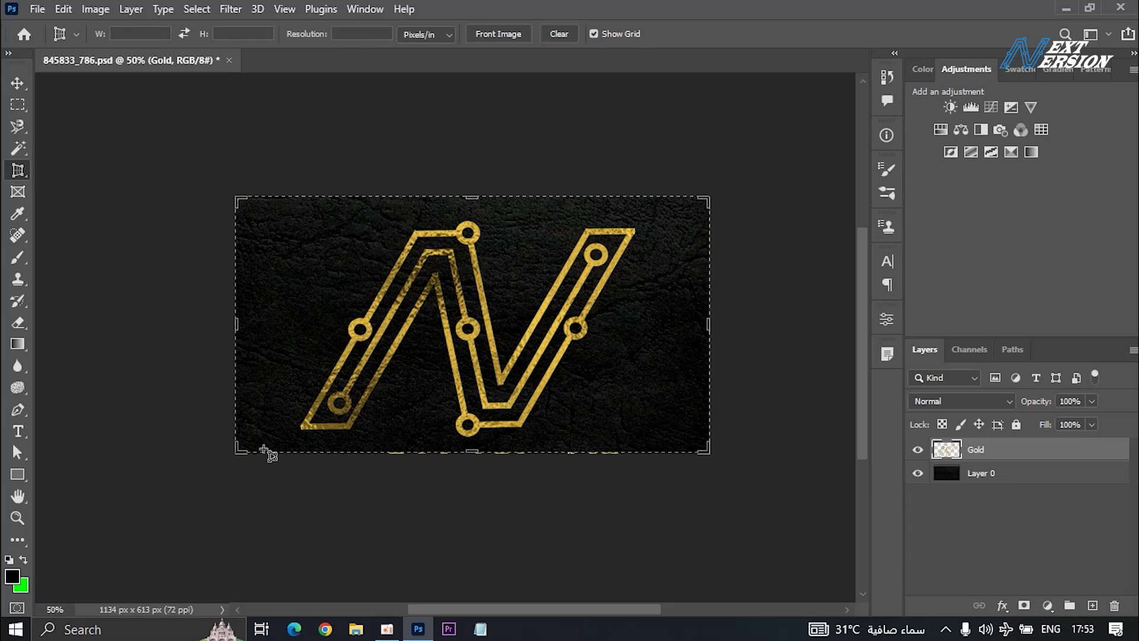
pyautogui.moveTo(262, 446); pyautogui.dragTo(694, 213)
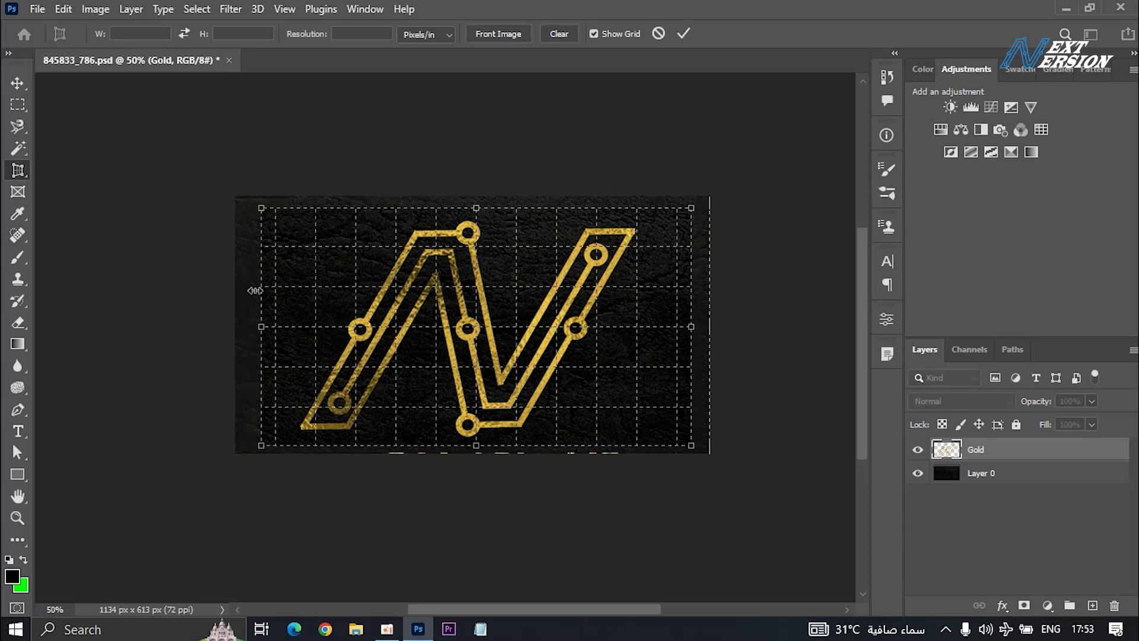
pyautogui.moveTo(261, 209); pyautogui.dragTo(311, 222)
pyautogui.moveTo(262, 445); pyautogui.dragTo(290, 428)
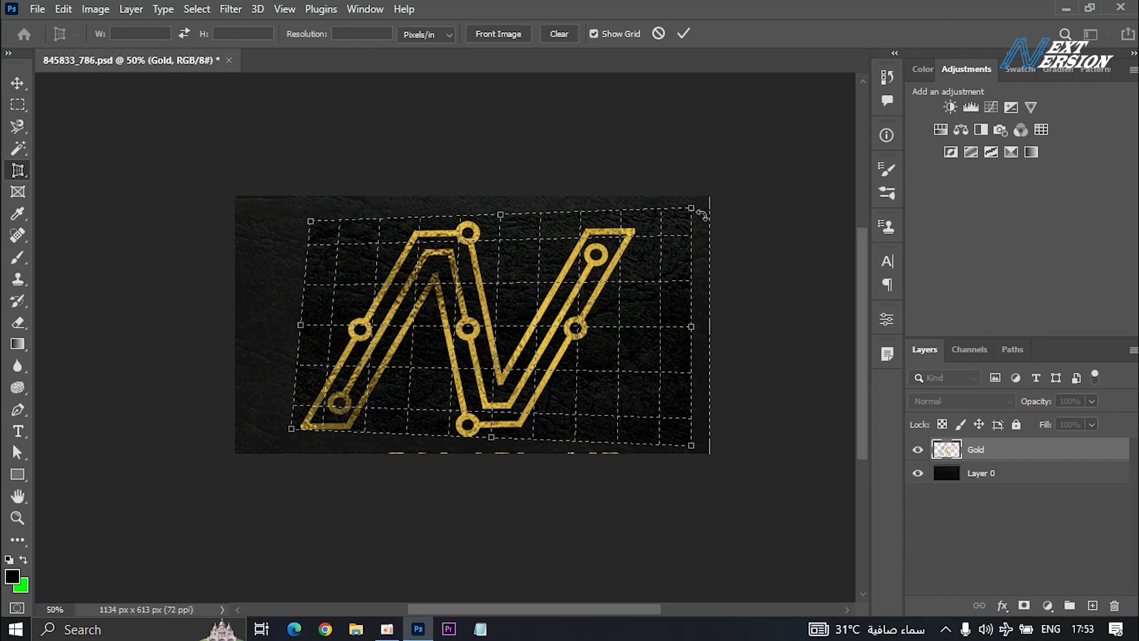
pyautogui.moveTo(693, 209); pyautogui.dragTo(694, 197)
pyautogui.moveTo(693, 446); pyautogui.dragTo(691, 454)
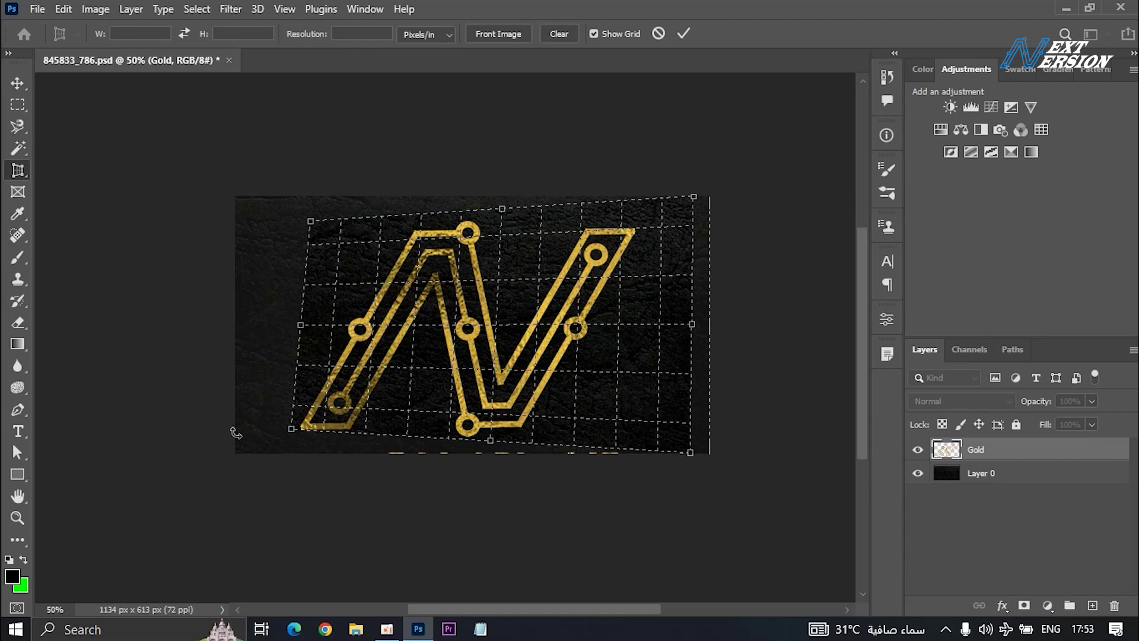
pyautogui.press('Return')
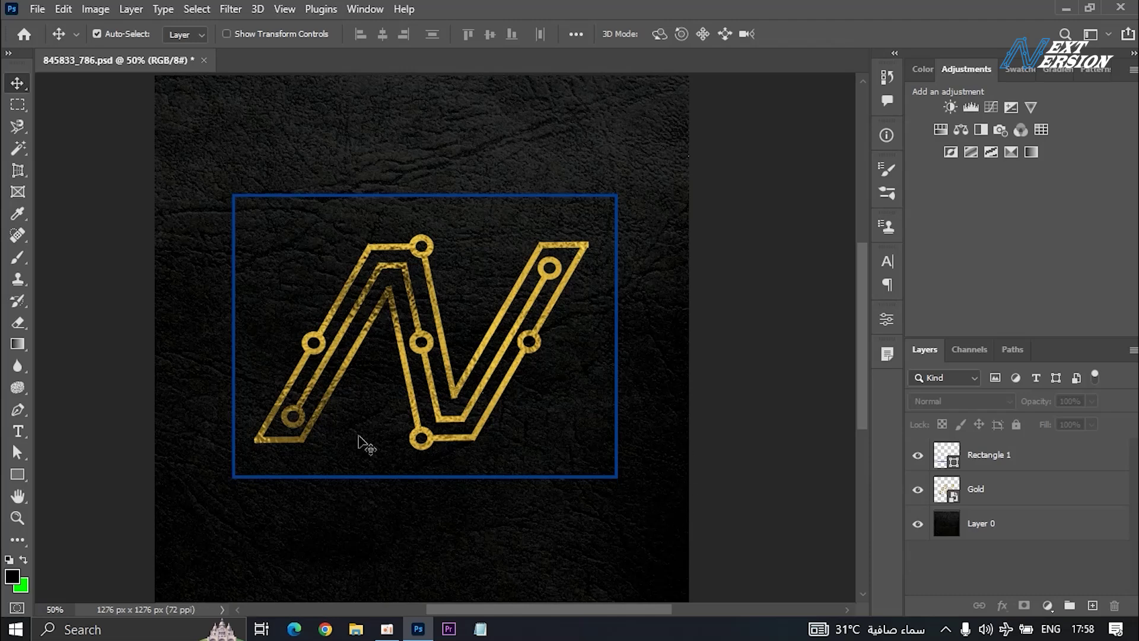
# - Place the Gold layer in a rectangular frame matching the blue outline and reposition the logo within it
pyautogui.moveTo(415, 344)
pyautogui.mouseDown()
pyautogui.moveTo(346, 359)
pyautogui.moveTo(327, 271)
pyautogui.moveTo(372, 330)
pyautogui.moveTo(409, 267)
pyautogui.moveTo(437, 255)
pyautogui.moveTo(409, 244)
pyautogui.moveTo(483, 308)
pyautogui.moveTo(580, 336)
pyautogui.moveTo(433, 489)
pyautogui.moveTo(369, 280)
pyautogui.moveTo(348, 350)
pyautogui.moveTo(447, 209)
pyautogui.moveTo(477, 279)
pyautogui.moveTo(440, 259)
pyautogui.moveTo(419, 358)
pyautogui.mouseUp()
pyautogui.moveTo(419, 358); pyautogui.dragTo(410, 358)
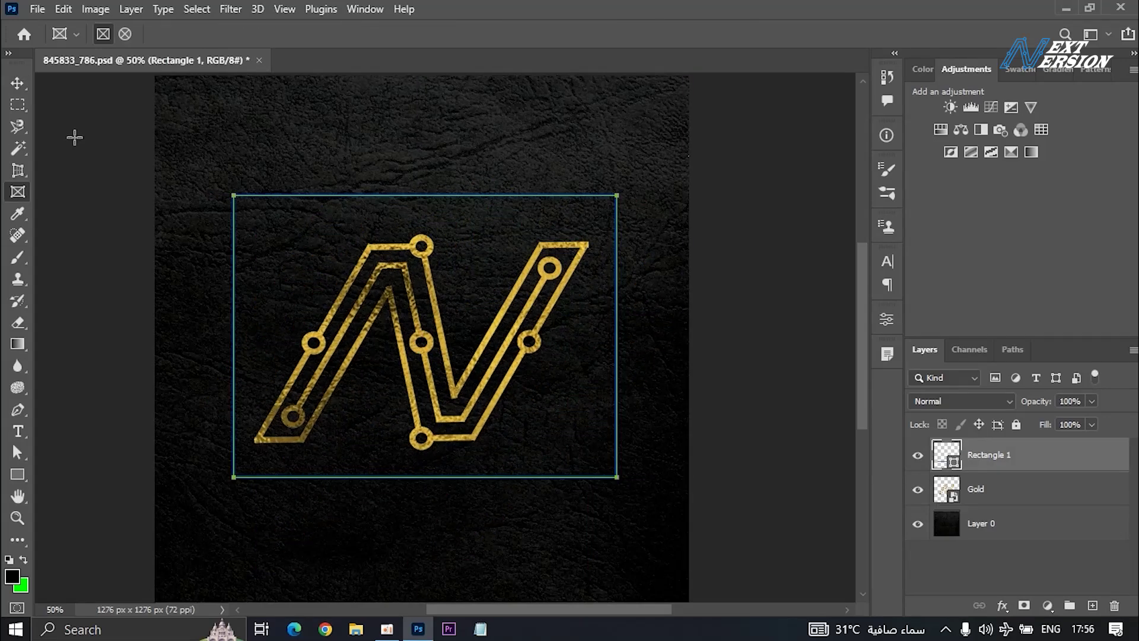
pyautogui.click(1036, 495)
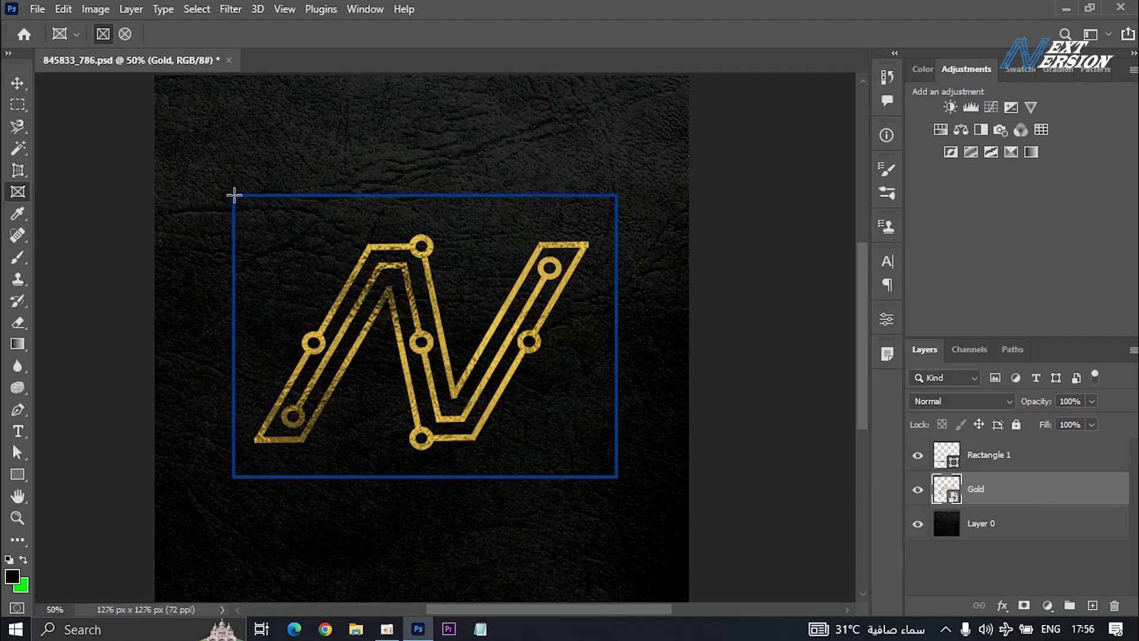
pyautogui.moveTo(234, 195); pyautogui.dragTo(618, 475)
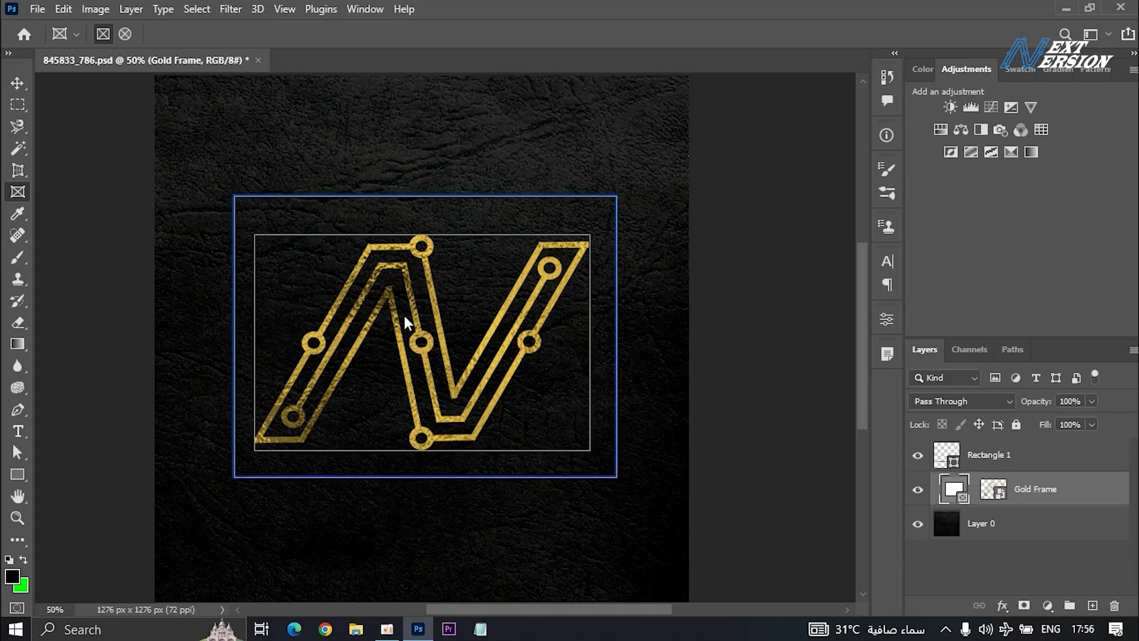
pyautogui.moveTo(412, 344); pyautogui.dragTo(667, 382)
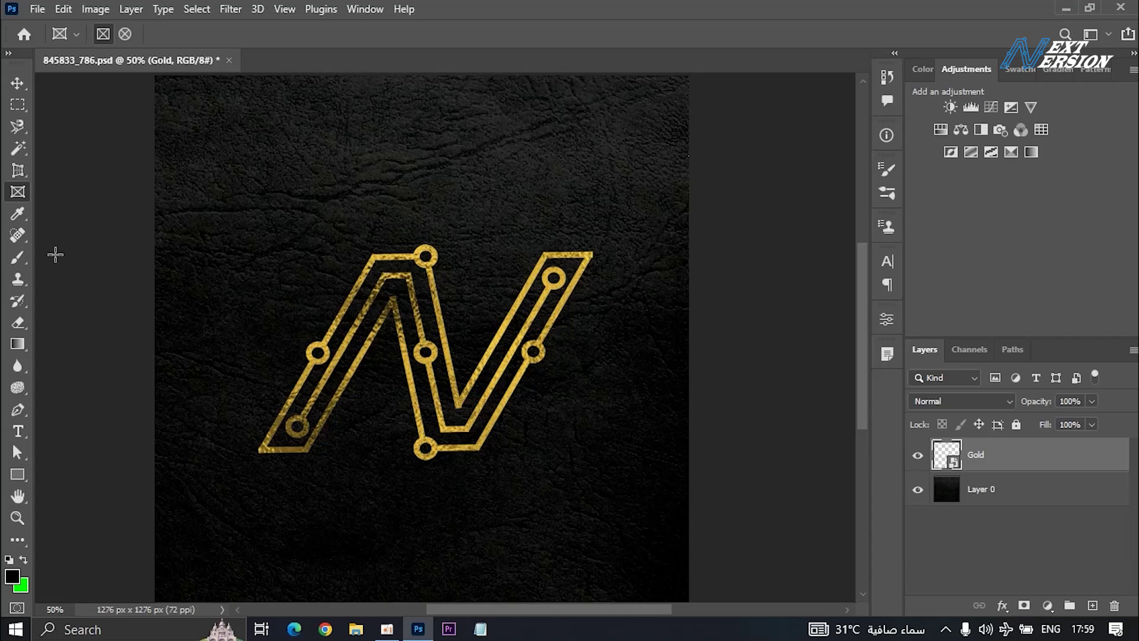
# - Add a note with the text "ftfykuykyuk" on the middle of the N logo with the Note tool
pyautogui.click(19, 215)
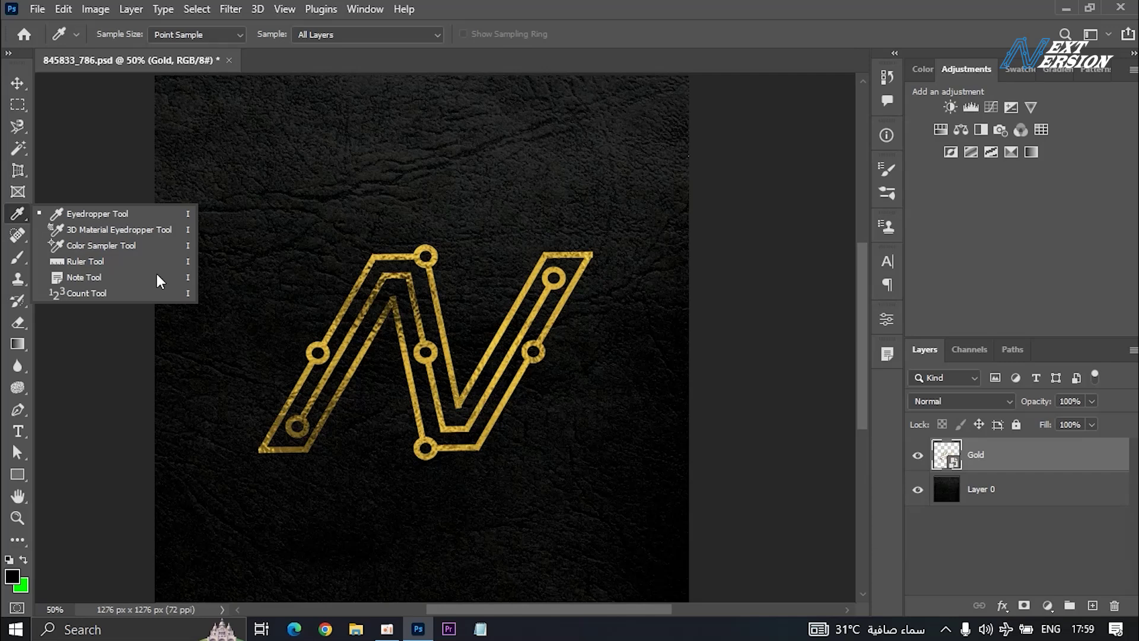
pyautogui.click(95, 279)
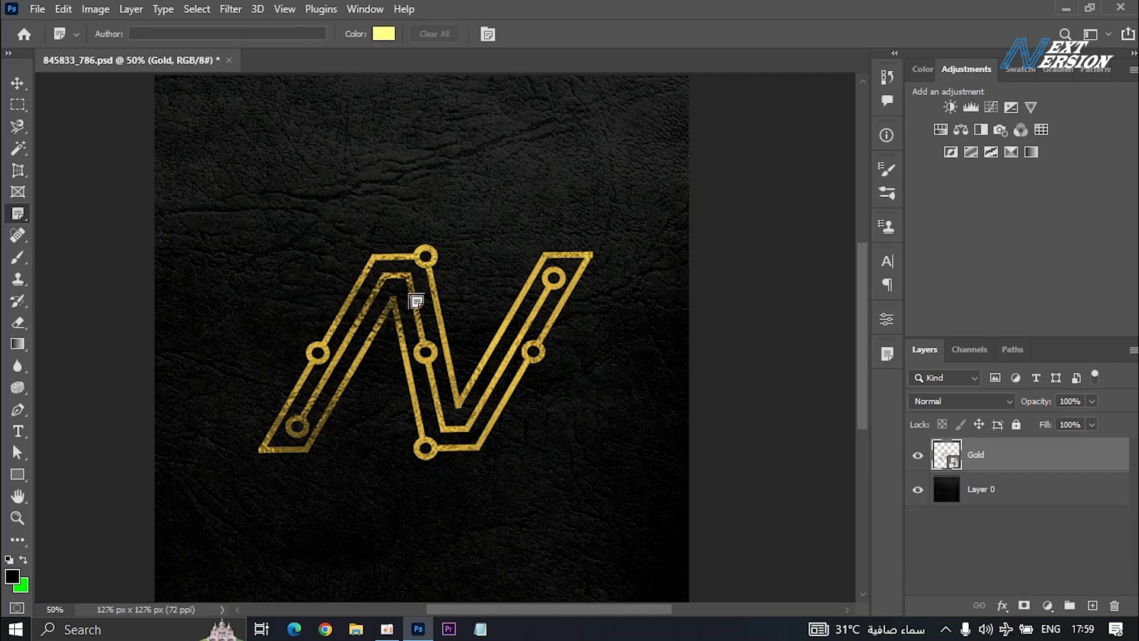
pyautogui.click(419, 335)
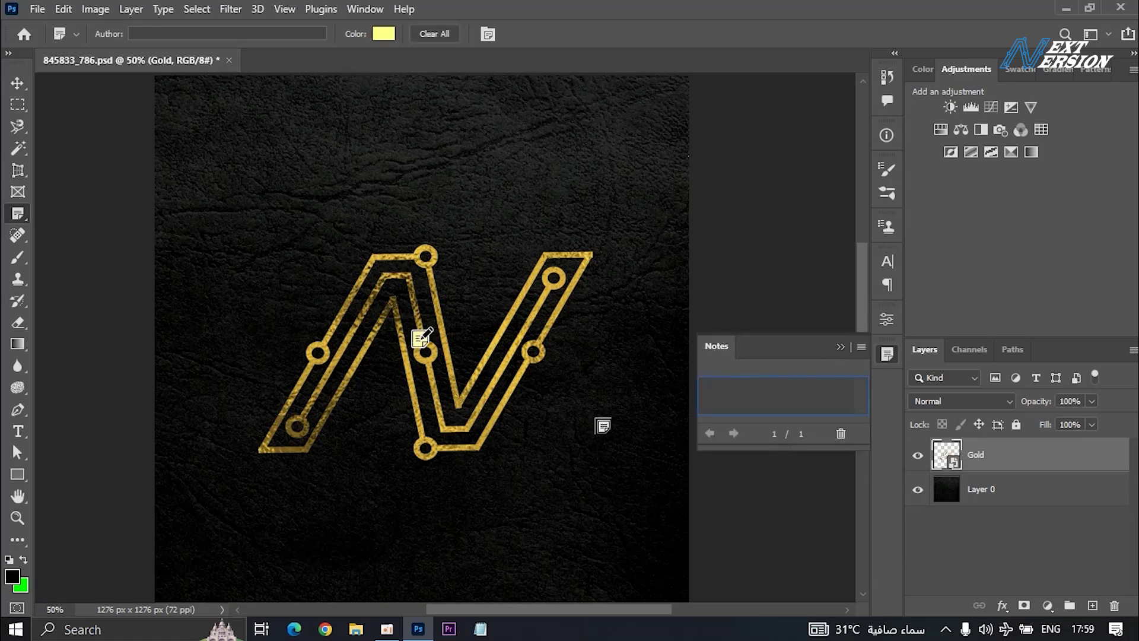
pyautogui.write('ffykuykyuk')
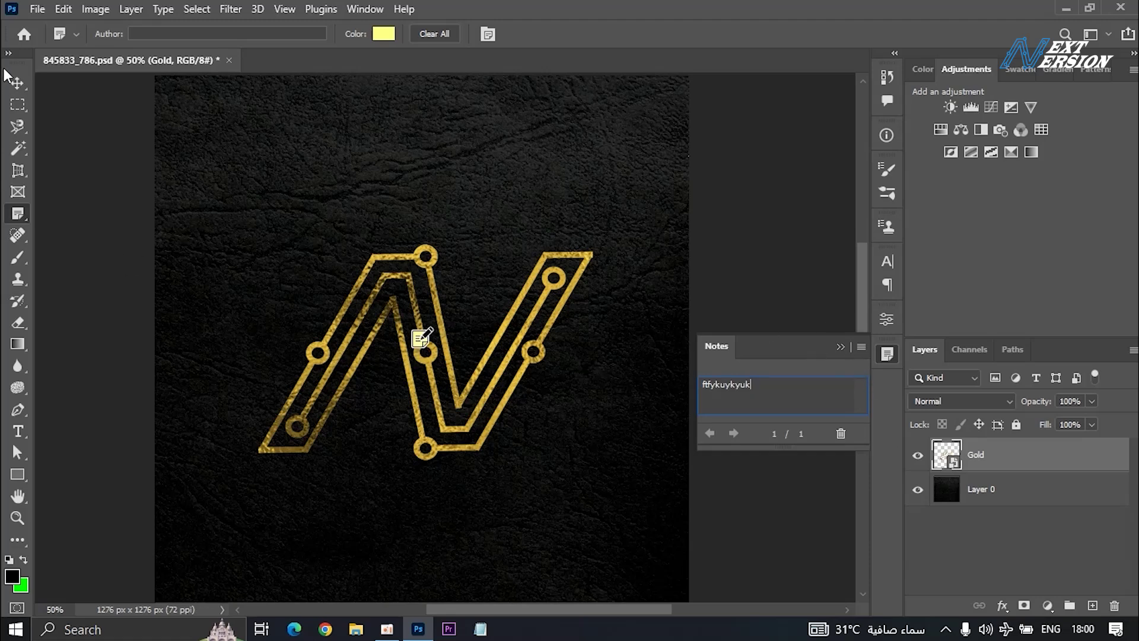
# - Close the Notes panel and reopen the note on the N logo to view its text
pyautogui.click(18, 85)
pyautogui.click(887, 354)
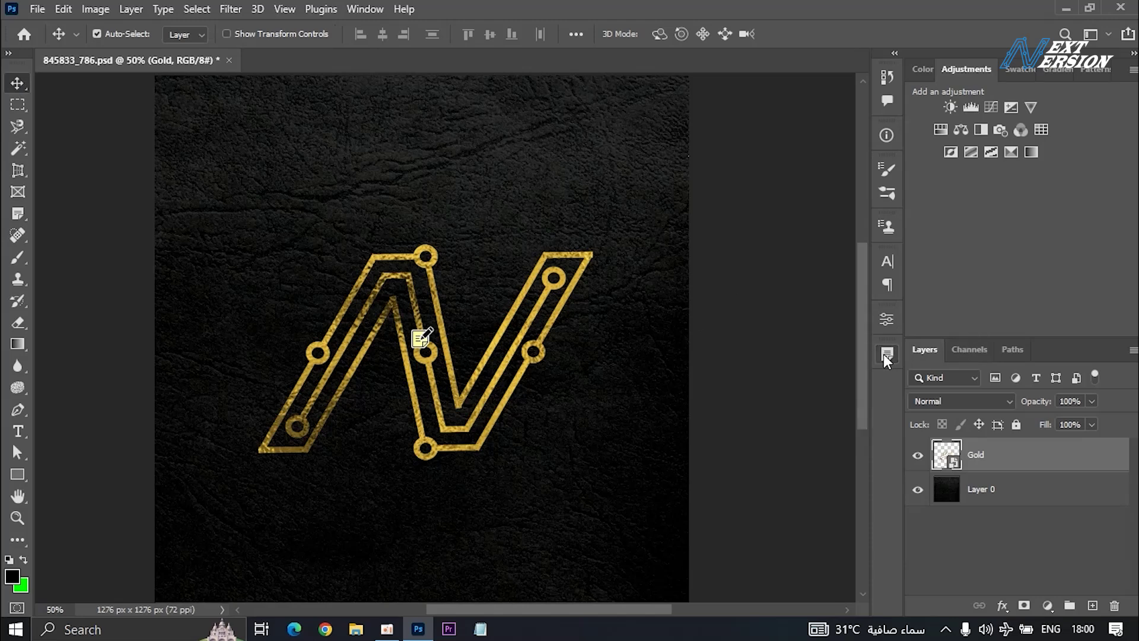
pyautogui.click(424, 349)
pyautogui.doubleClick(423, 344)
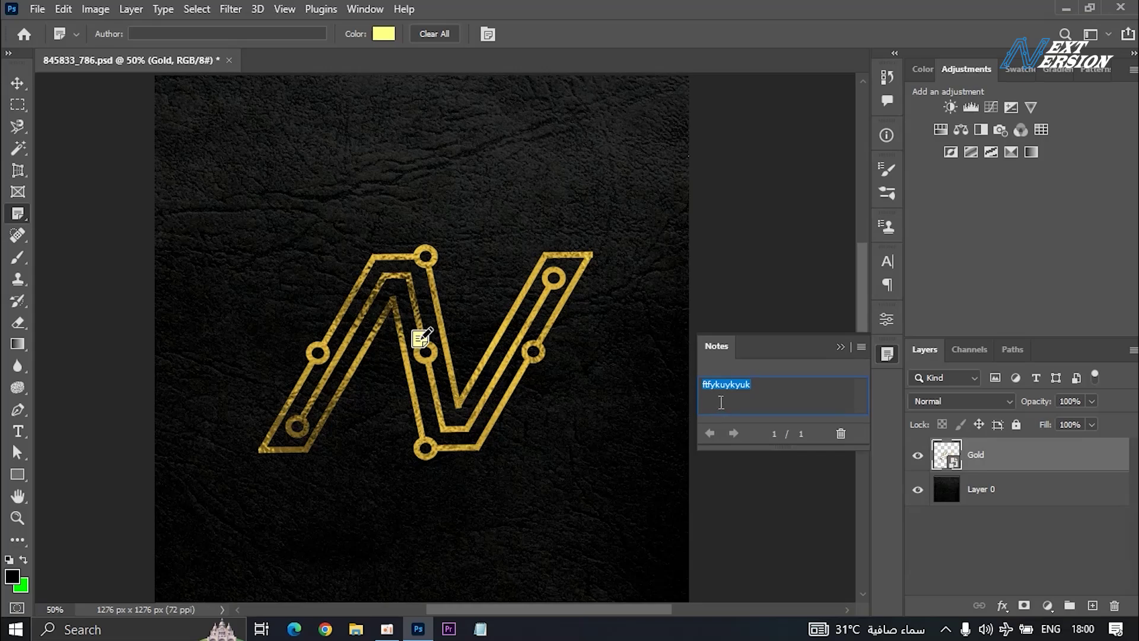
pyautogui.click(425, 336)
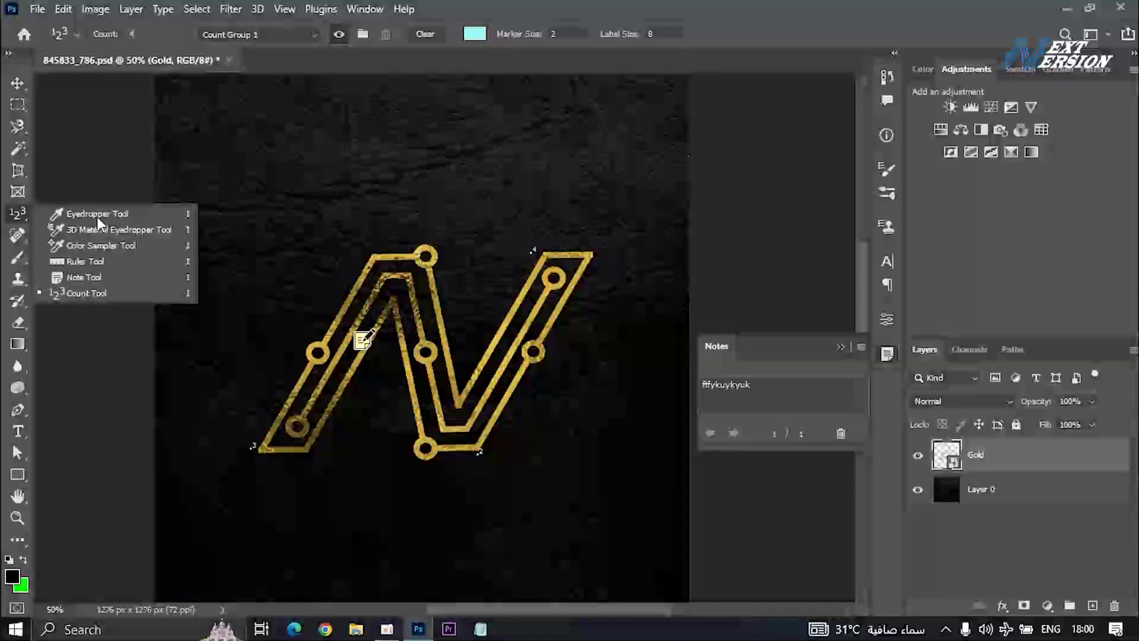
# - Switch to the Eyedropper, and remove the white name lettering from the background's lower right with the content-aware Spot Healing Brush
pyautogui.click(98, 217)
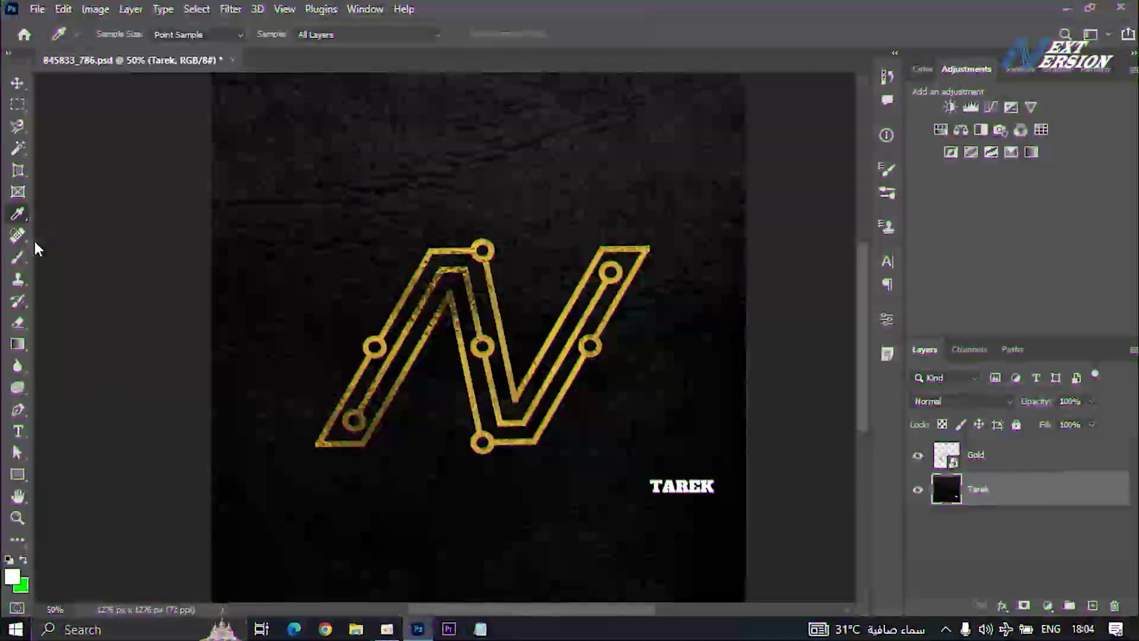
pyautogui.click(22, 237)
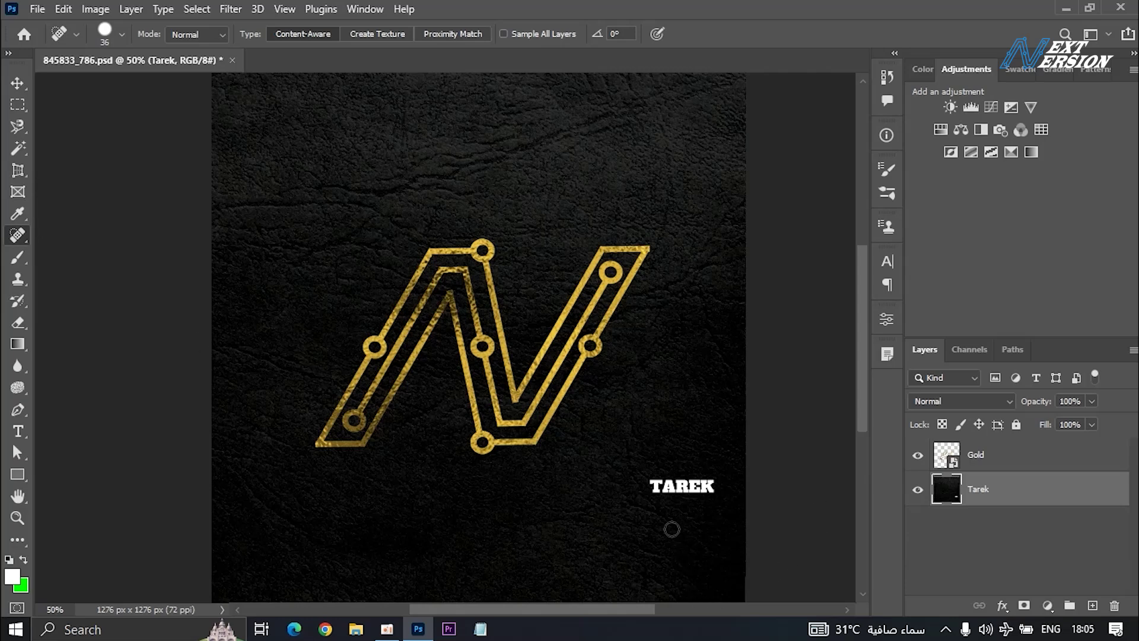
pyautogui.moveTo(655, 485); pyautogui.dragTo(715, 492)
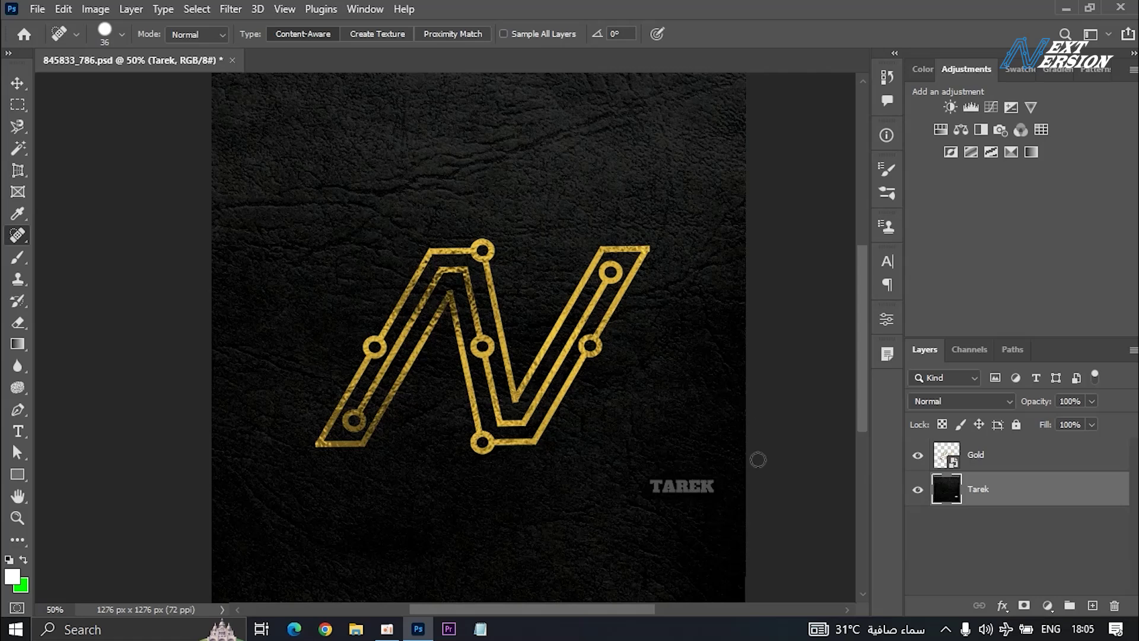
# - Heal the long leather creases above and to the left of the N logo with the Spot Healing Brush
pyautogui.scroll(1, 755, 457)
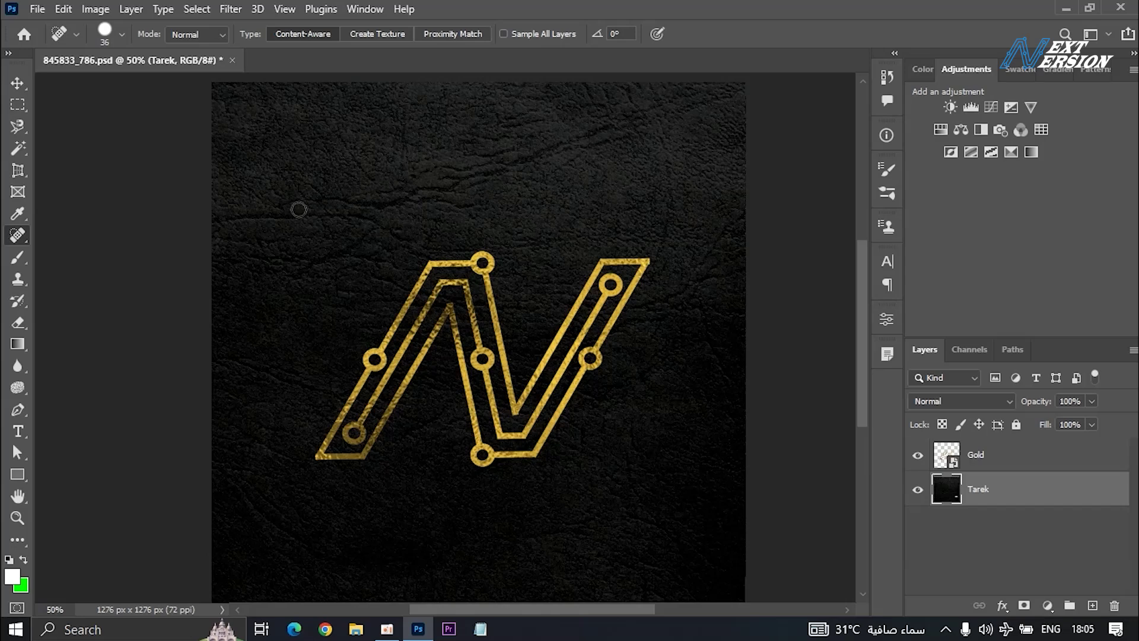
pyautogui.moveTo(611, 126)
pyautogui.mouseDown()
pyautogui.moveTo(436, 185)
pyautogui.moveTo(600, 132)
pyautogui.mouseUp()
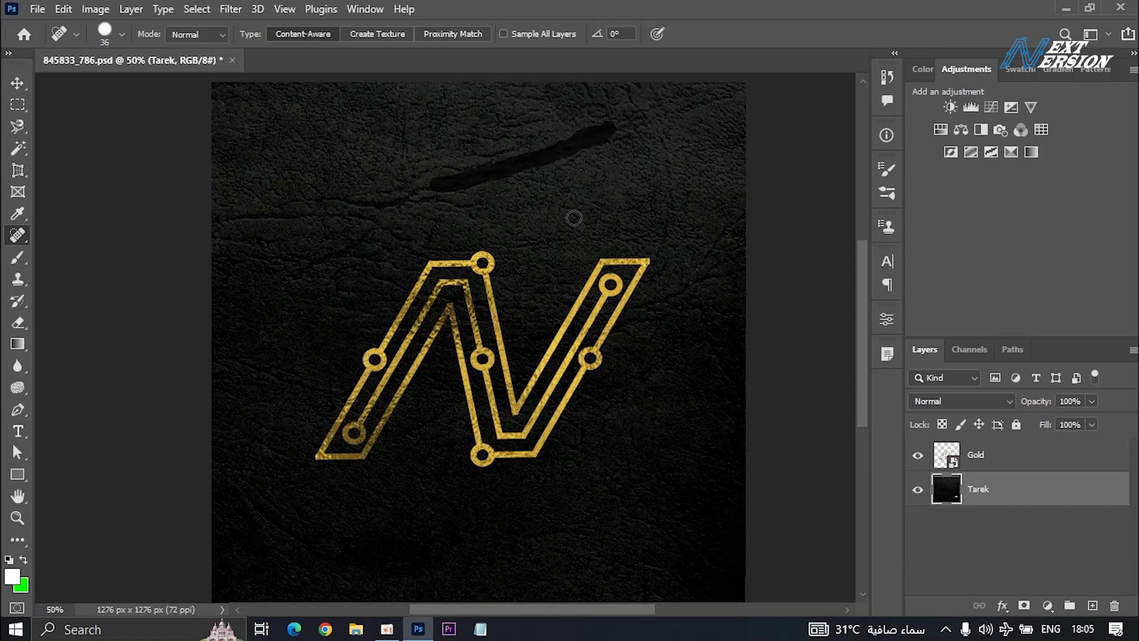
pyautogui.scroll(1, 573, 217)
pyautogui.moveTo(413, 238)
pyautogui.mouseDown()
pyautogui.moveTo(465, 232)
pyautogui.moveTo(292, 230)
pyautogui.mouseUp()
pyautogui.scroll(1, 422, 262)
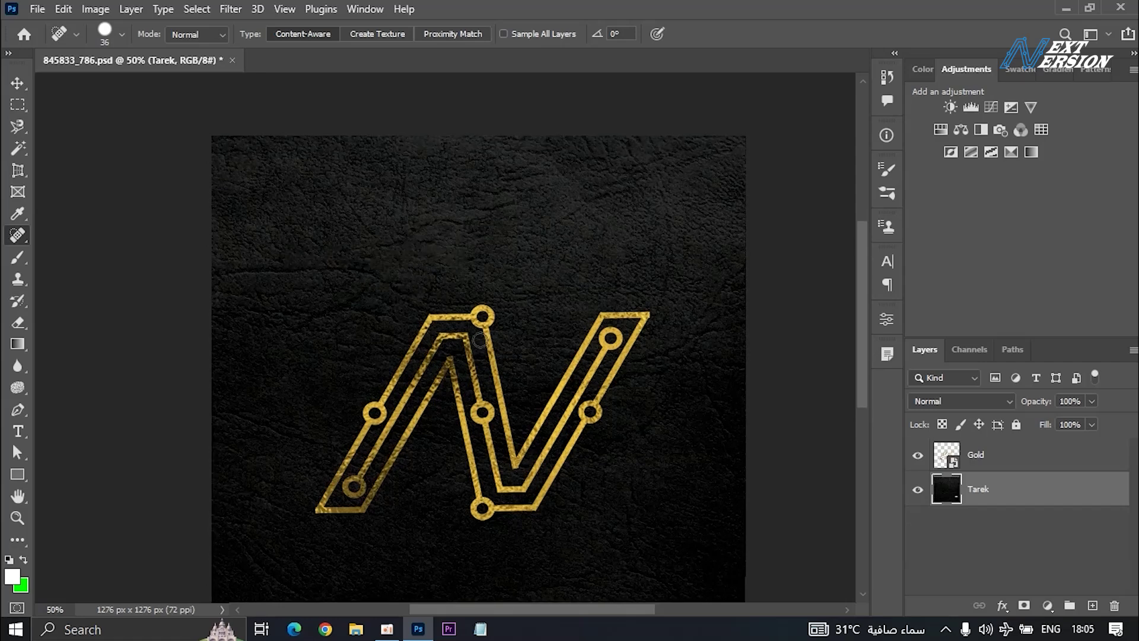
pyautogui.moveTo(404, 290)
pyautogui.mouseDown()
pyautogui.moveTo(314, 264)
pyautogui.moveTo(210, 275)
pyautogui.moveTo(203, 287)
pyautogui.moveTo(222, 301)
pyautogui.moveTo(274, 299)
pyautogui.moveTo(300, 316)
pyautogui.moveTo(372, 287)
pyautogui.moveTo(298, 330)
pyautogui.moveTo(227, 315)
pyautogui.mouseUp()
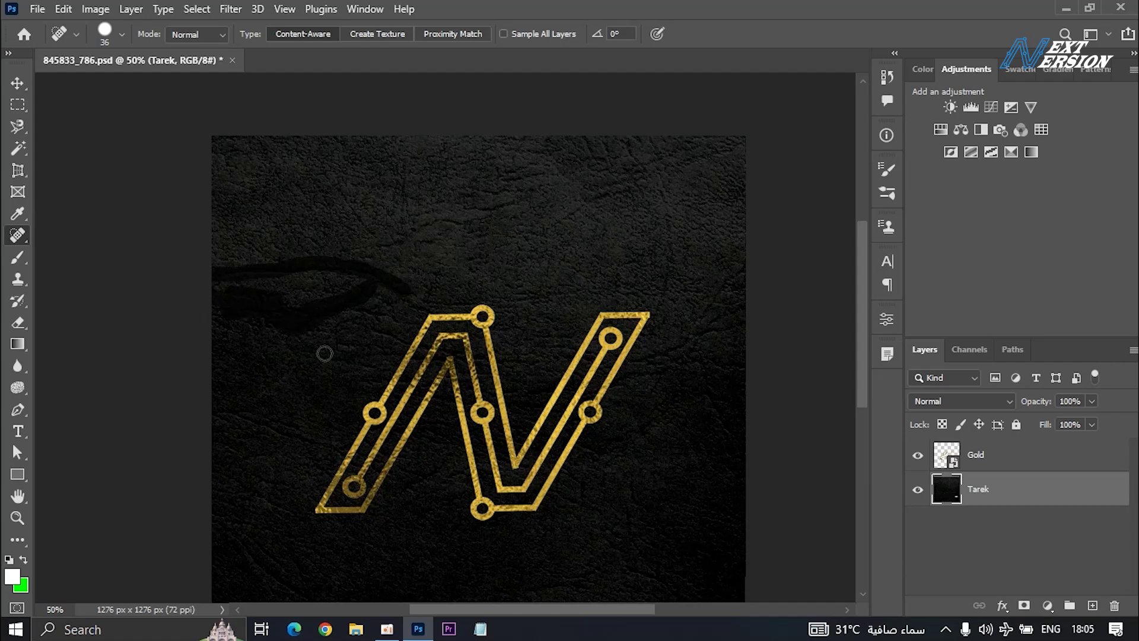
pyautogui.scroll(2, 297, 350)
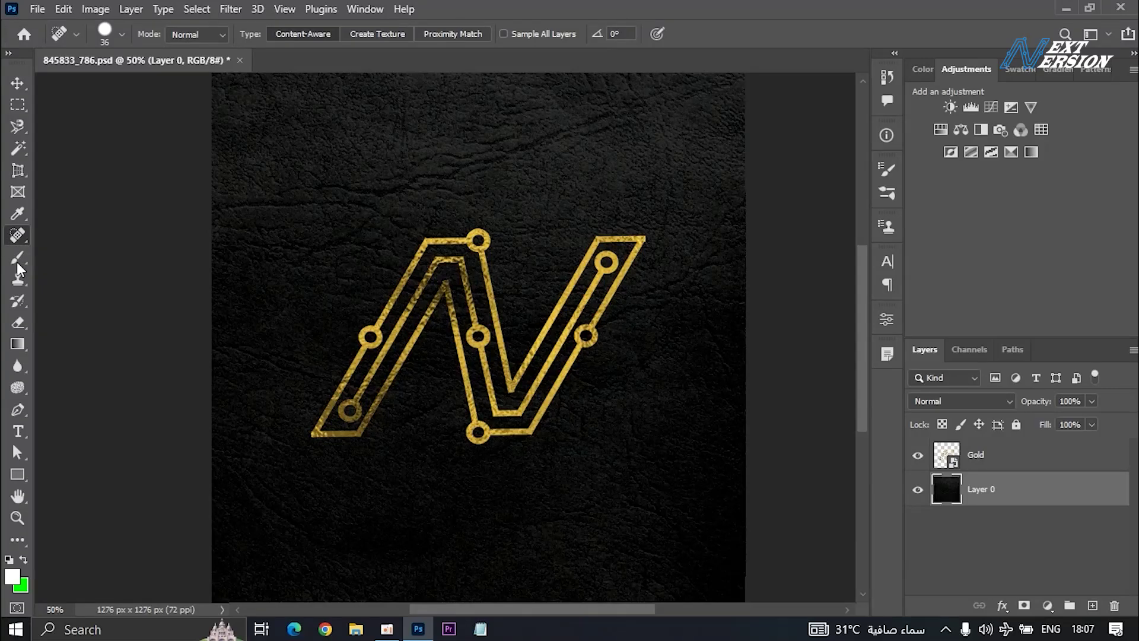
# - Paint a large white zigzag and two diagonal strokes across Layer 0 with the 99 px Brush at 100% opacity
pyautogui.click(18, 259)
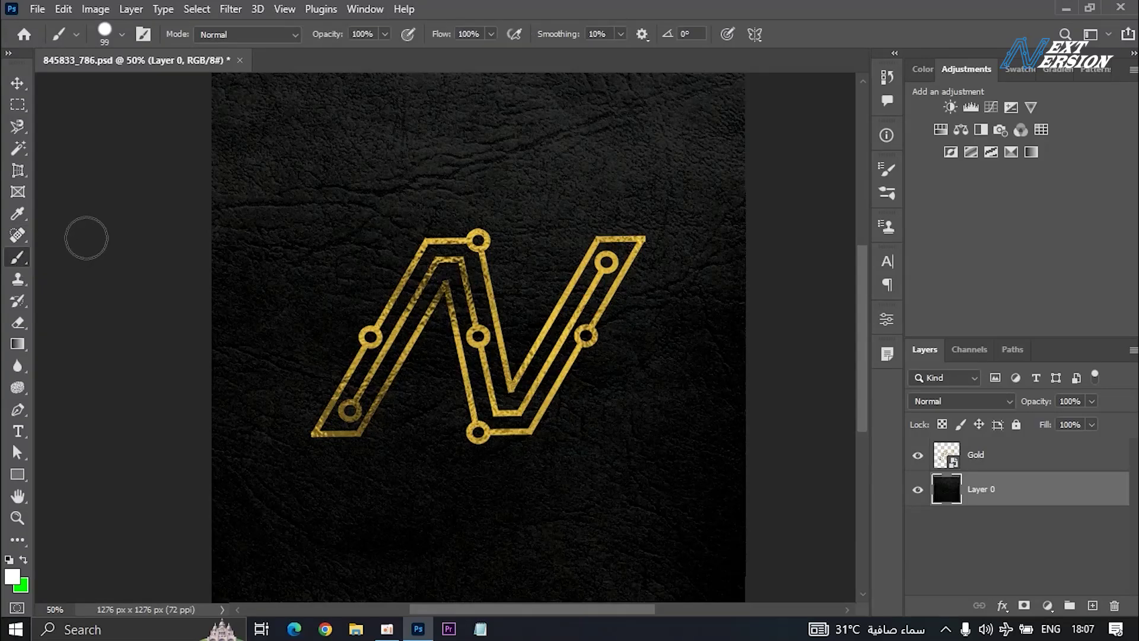
pyautogui.moveTo(243, 261)
pyautogui.mouseDown()
pyautogui.moveTo(533, 183)
pyautogui.moveTo(628, 199)
pyautogui.moveTo(509, 289)
pyautogui.moveTo(368, 369)
pyautogui.moveTo(340, 410)
pyautogui.moveTo(711, 368)
pyautogui.moveTo(718, 391)
pyautogui.moveTo(455, 527)
pyautogui.moveTo(570, 511)
pyautogui.moveTo(626, 516)
pyautogui.moveTo(656, 563)
pyautogui.mouseUp()
pyautogui.moveTo(359, 134); pyautogui.dragTo(590, 598)
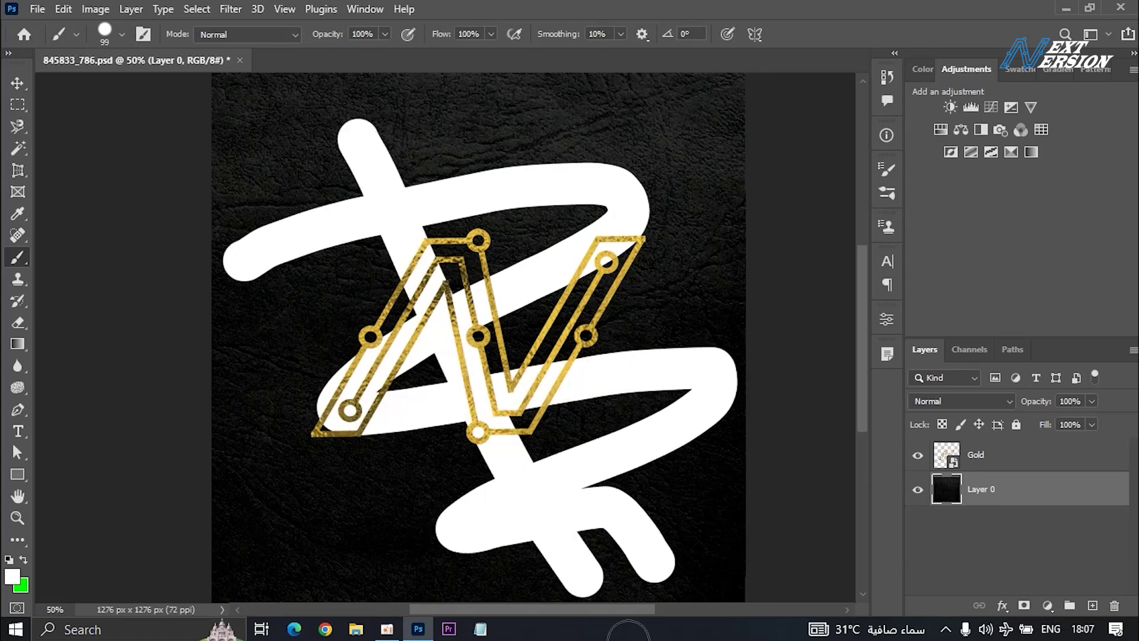
pyautogui.moveTo(406, 156); pyautogui.dragTo(682, 540)
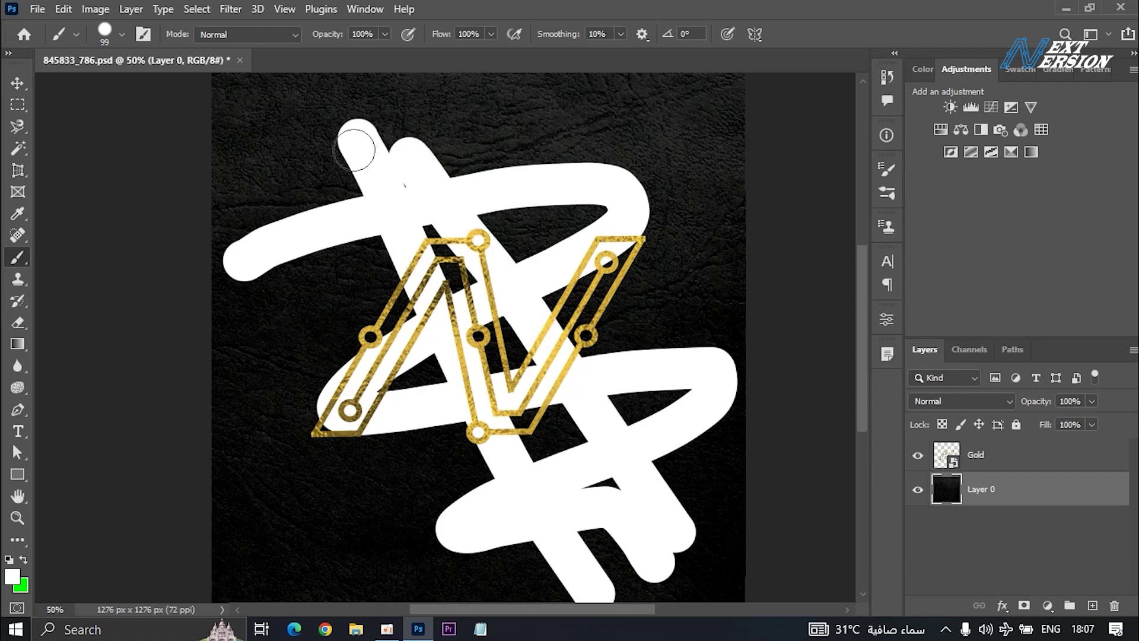
# - Browse the General Brushes presets and the other brush preset folders, and open the Brush Settings
pyautogui.click(122, 35)
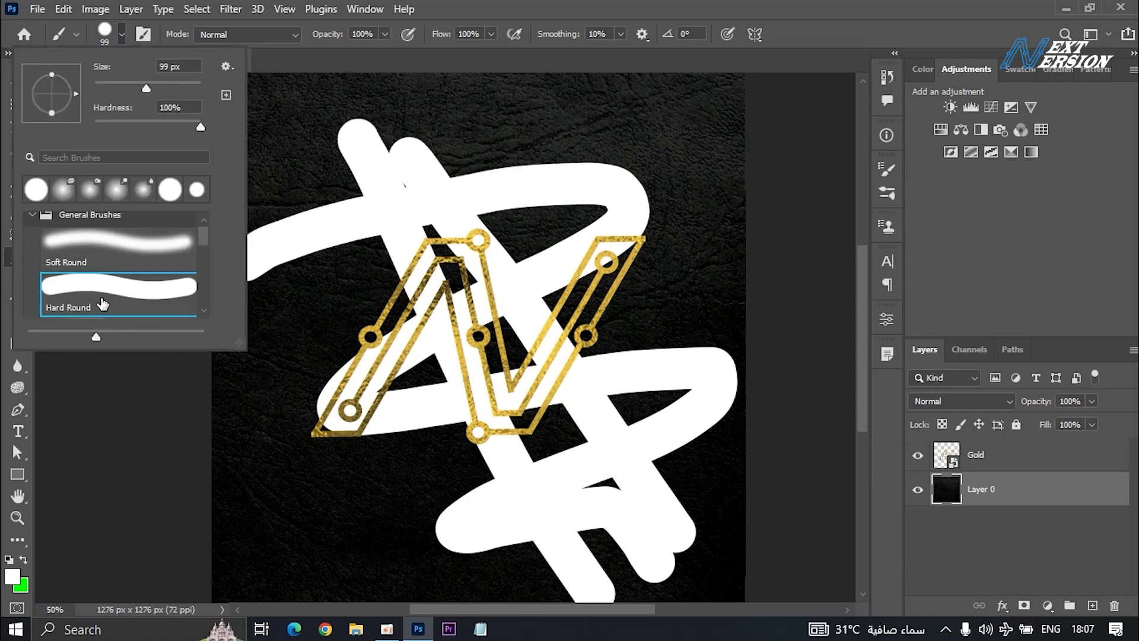
pyautogui.scroll(-1, 98, 255)
pyautogui.scroll(-5, 102, 279)
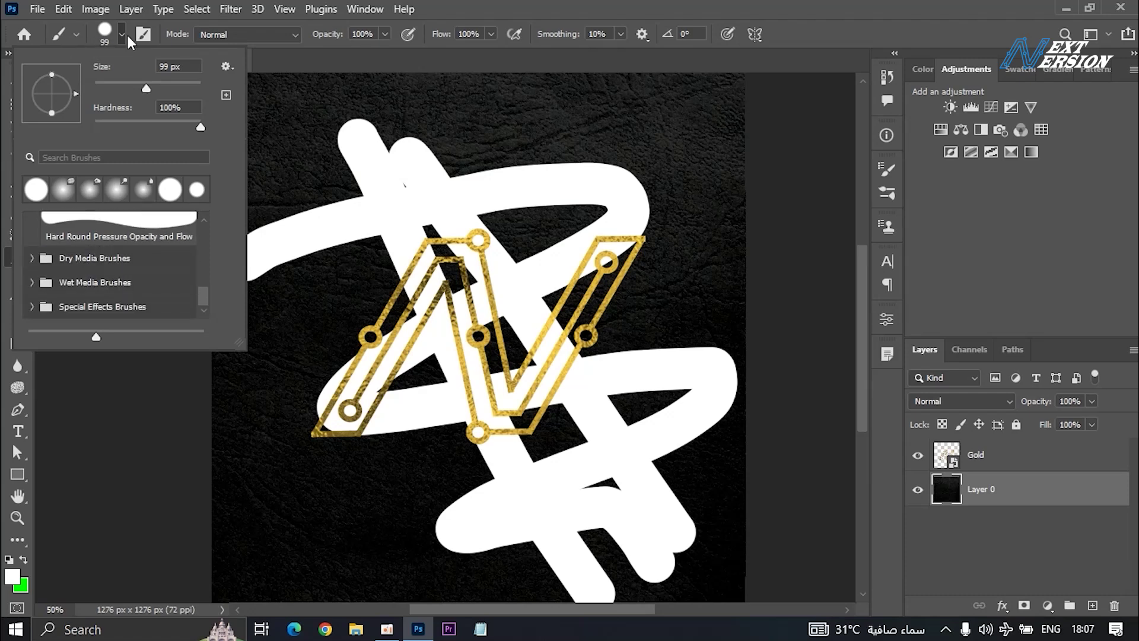
pyautogui.click(122, 36)
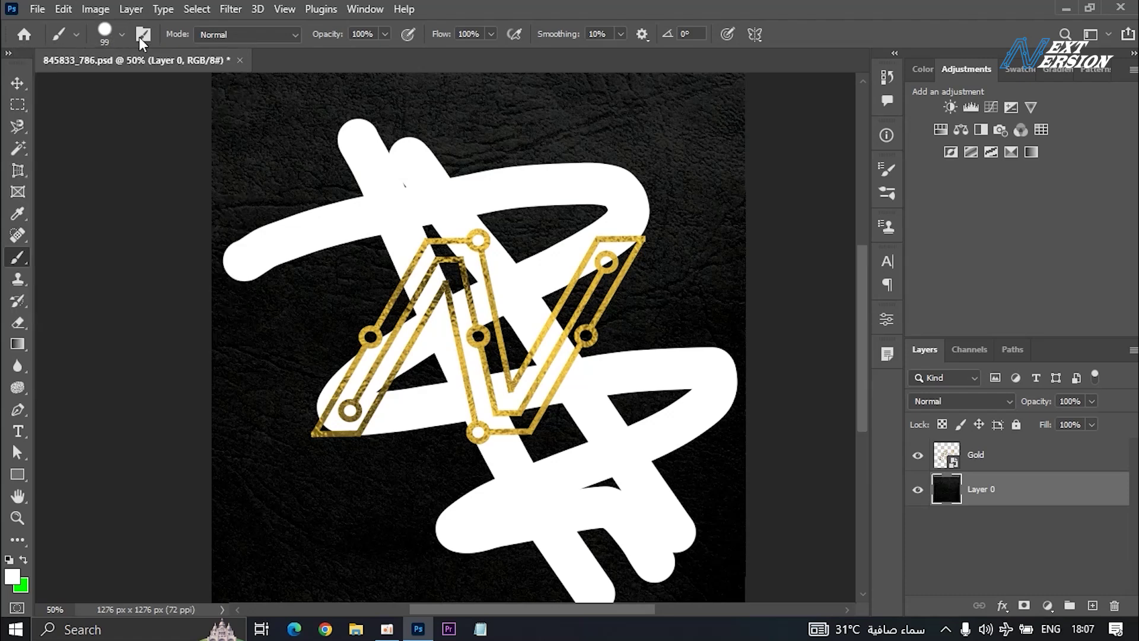
pyautogui.click(122, 36)
pyautogui.scroll(-3, 104, 258)
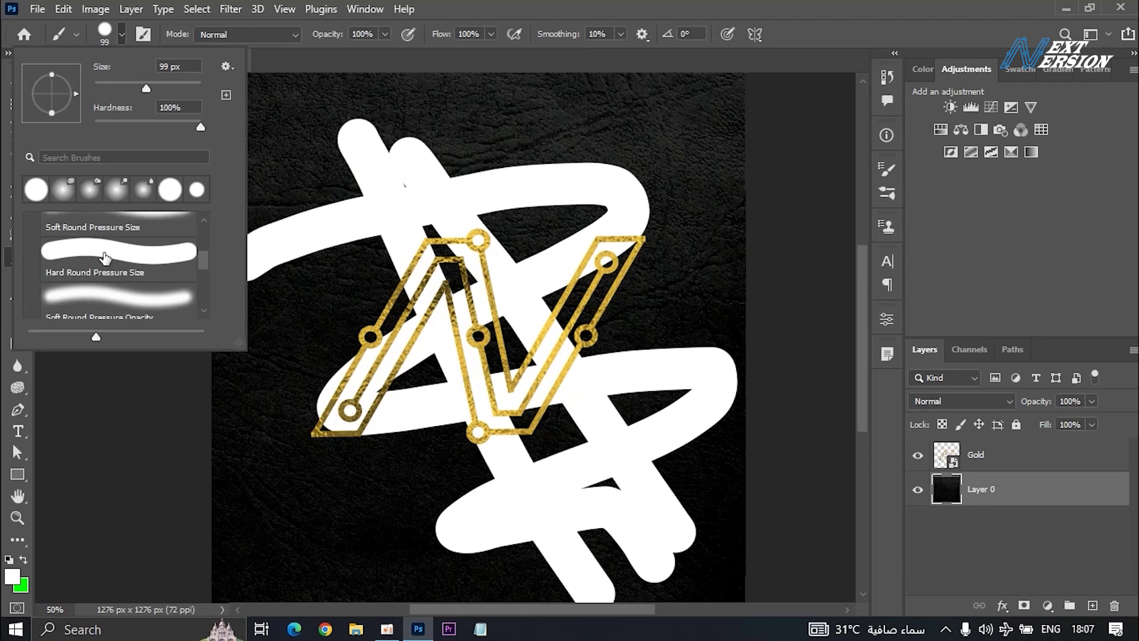
pyautogui.scroll(-3, 105, 258)
pyautogui.scroll(2, 106, 257)
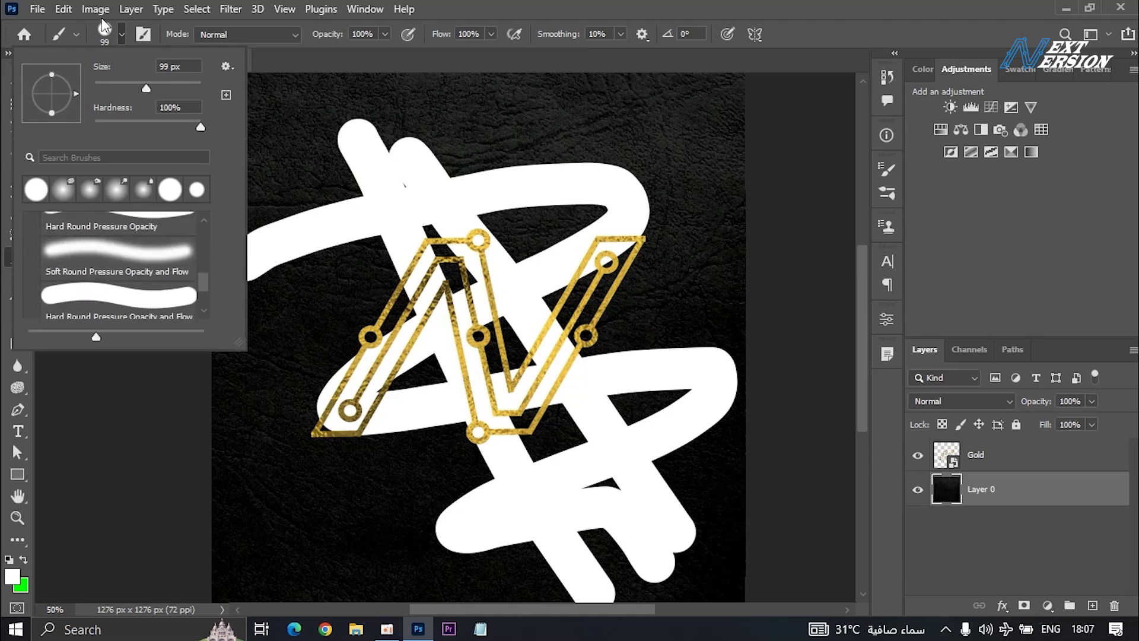
pyautogui.scroll(-1, 499, 357)
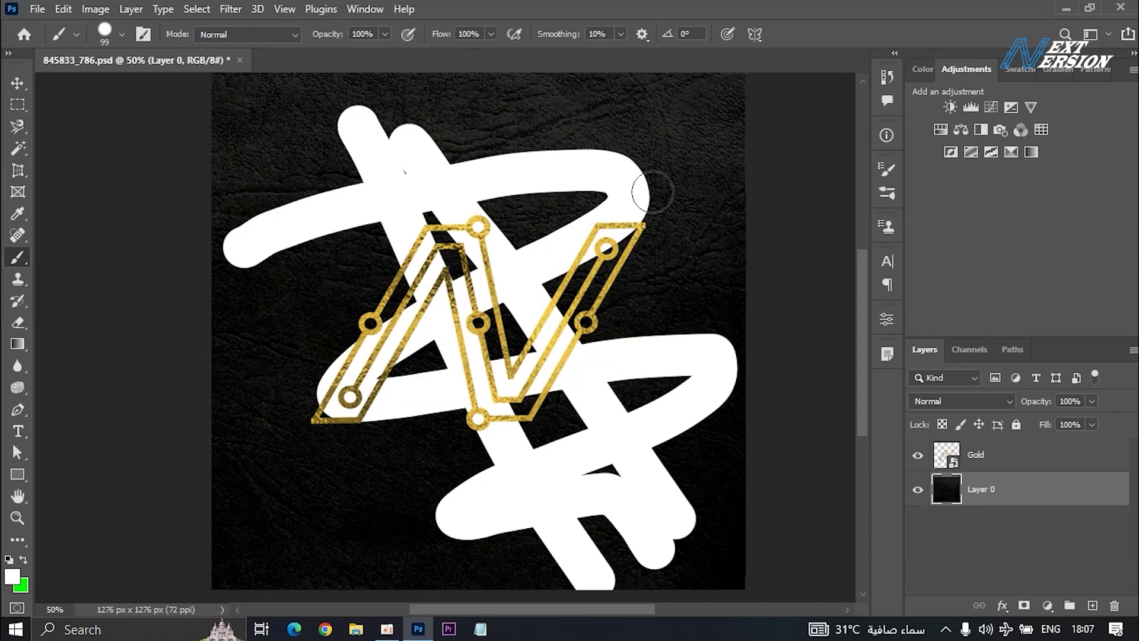
pyautogui.click(886, 171)
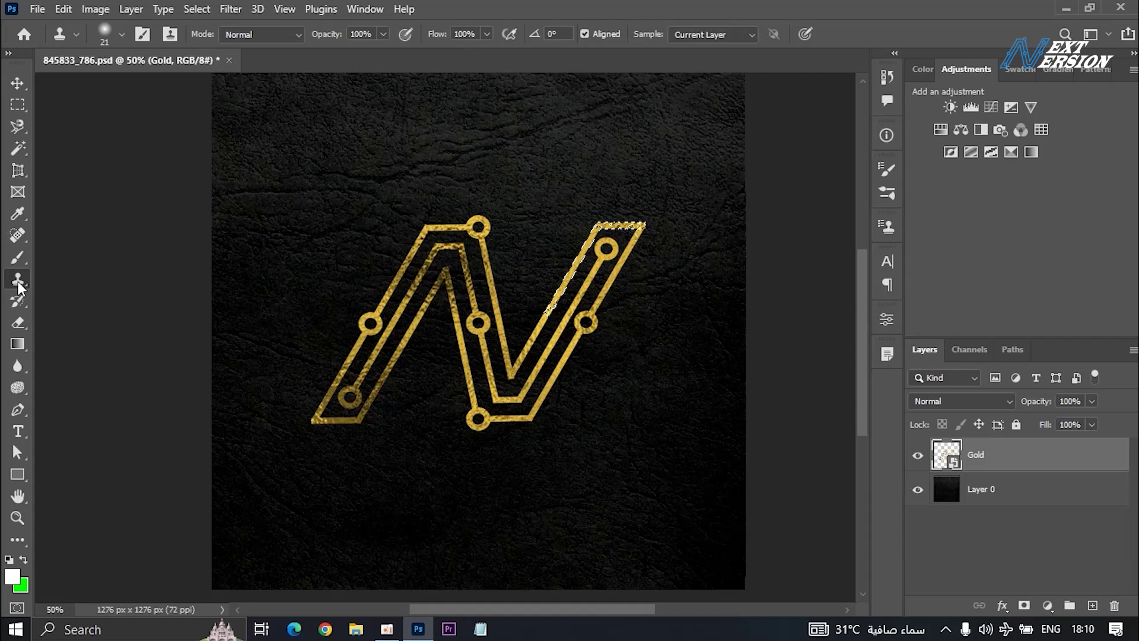
# - Deselect, add a new layer above Gold, and clone part of the N logo to its lower right with the 21 px Clone Stamp
pyautogui.hotkey('ctrl', 'd')
pyautogui.click(1090, 605)
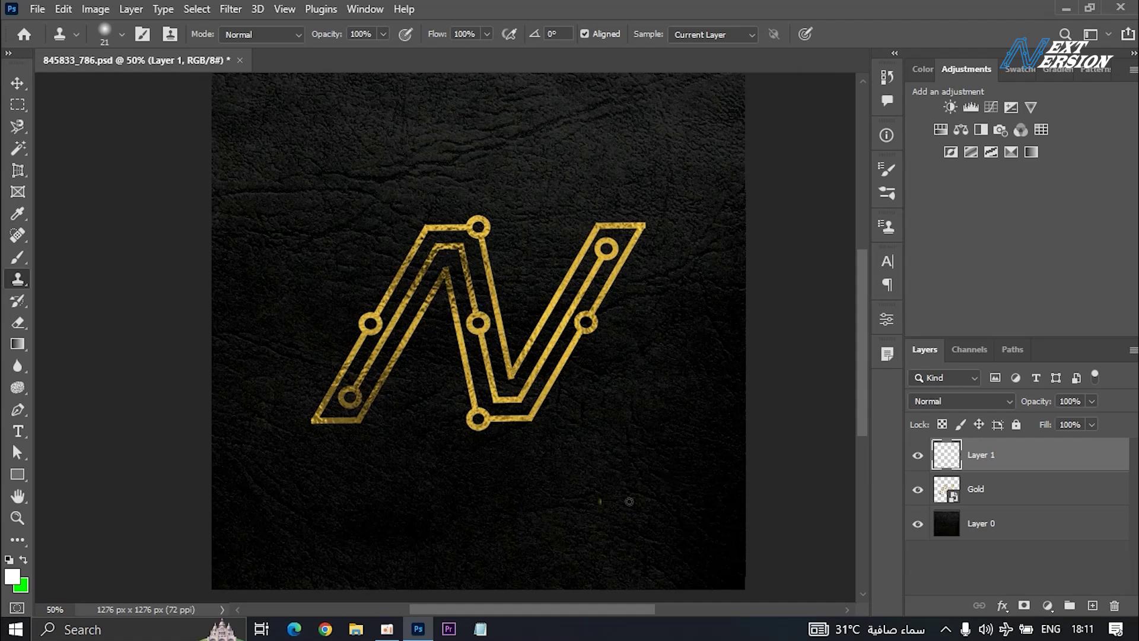
pyautogui.moveTo(648, 507)
pyautogui.mouseDown()
pyautogui.moveTo(628, 534)
pyautogui.moveTo(655, 503)
pyautogui.moveTo(620, 531)
pyautogui.moveTo(678, 508)
pyautogui.moveTo(626, 529)
pyautogui.moveTo(701, 481)
pyautogui.moveTo(619, 526)
pyautogui.moveTo(670, 487)
pyautogui.moveTo(654, 526)
pyautogui.moveTo(617, 522)
pyautogui.moveTo(669, 498)
pyautogui.moveTo(685, 508)
pyautogui.moveTo(670, 529)
pyautogui.moveTo(634, 540)
pyautogui.moveTo(735, 498)
pyautogui.moveTo(676, 542)
pyautogui.moveTo(635, 553)
pyautogui.moveTo(654, 564)
pyautogui.moveTo(655, 521)
pyautogui.moveTo(680, 509)
pyautogui.moveTo(668, 505)
pyautogui.moveTo(675, 497)
pyautogui.moveTo(625, 496)
pyautogui.moveTo(631, 474)
pyautogui.moveTo(572, 510)
pyautogui.moveTo(640, 449)
pyautogui.moveTo(610, 467)
pyautogui.moveTo(672, 445)
pyautogui.moveTo(594, 497)
pyautogui.moveTo(665, 508)
pyautogui.moveTo(661, 460)
pyautogui.moveTo(633, 508)
pyautogui.moveTo(612, 514)
pyautogui.moveTo(656, 442)
pyautogui.moveTo(605, 468)
pyautogui.moveTo(666, 427)
pyautogui.mouseUp()
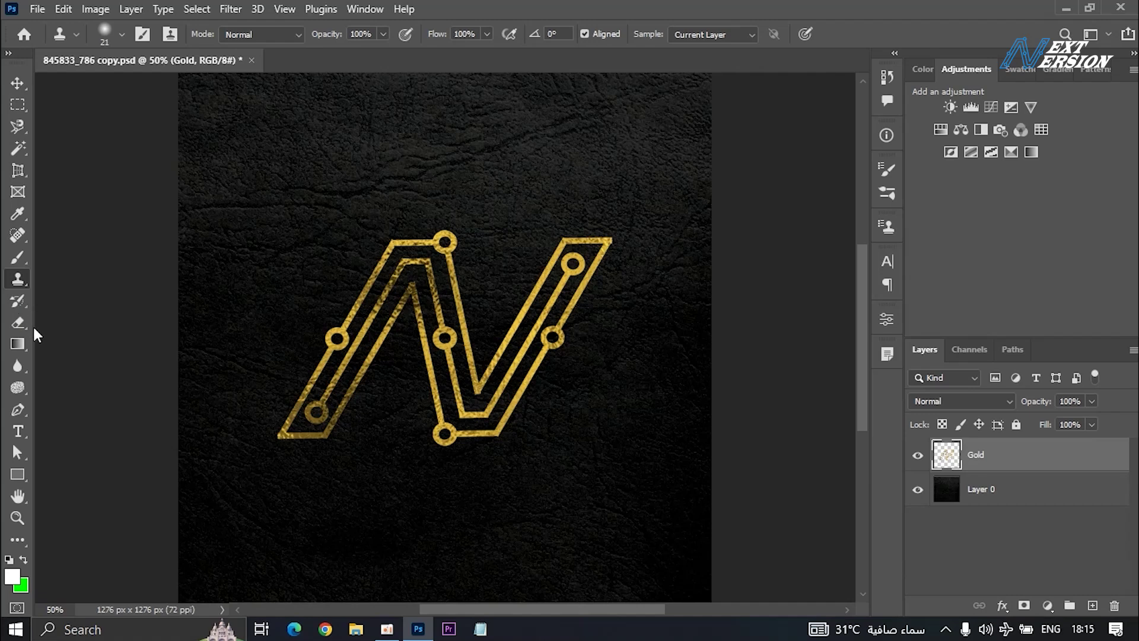
# - Erase the lower-left part of the N on the Gold layer with the 20 px Eraser, and restore it with the 124 px History Brush
pyautogui.click(19, 324)
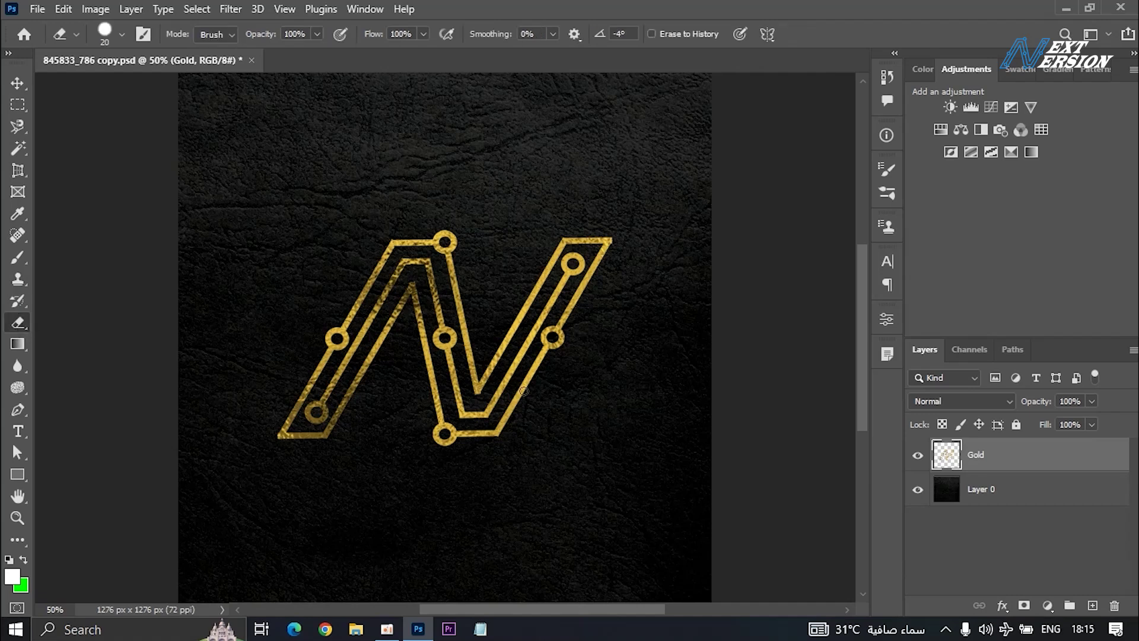
pyautogui.moveTo(334, 338)
pyautogui.mouseDown()
pyautogui.moveTo(360, 378)
pyautogui.moveTo(340, 333)
pyautogui.moveTo(327, 340)
pyautogui.moveTo(394, 347)
pyautogui.moveTo(323, 368)
pyautogui.moveTo(399, 383)
pyautogui.moveTo(318, 343)
pyautogui.moveTo(302, 407)
pyautogui.moveTo(259, 410)
pyautogui.moveTo(299, 450)
pyautogui.moveTo(369, 356)
pyautogui.moveTo(342, 373)
pyautogui.moveTo(337, 442)
pyautogui.moveTo(285, 437)
pyautogui.mouseUp()
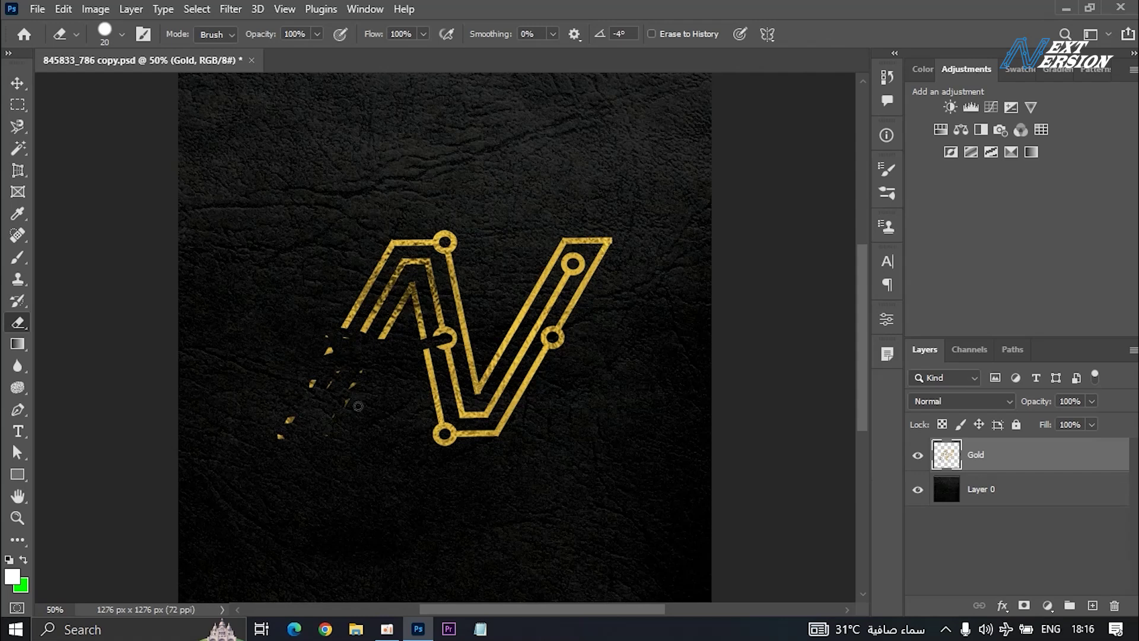
pyautogui.click(16, 300)
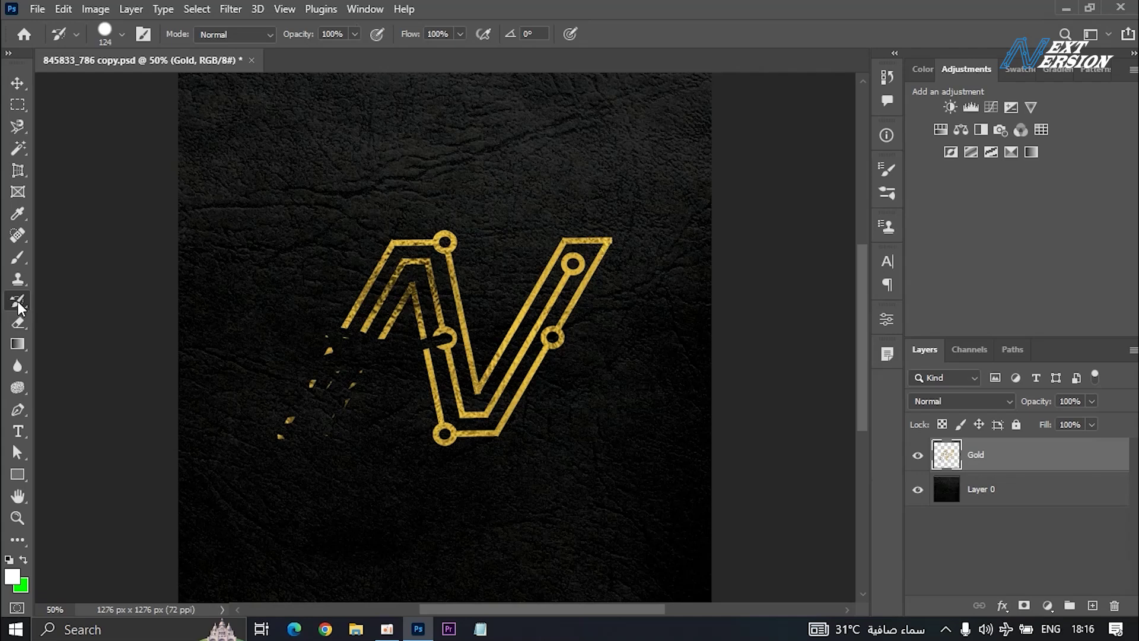
pyautogui.moveTo(356, 382)
pyautogui.mouseDown()
pyautogui.moveTo(445, 336)
pyautogui.moveTo(366, 323)
pyautogui.moveTo(345, 356)
pyautogui.moveTo(348, 376)
pyautogui.moveTo(312, 376)
pyautogui.moveTo(347, 404)
pyautogui.moveTo(287, 400)
pyautogui.moveTo(285, 419)
pyautogui.moveTo(358, 445)
pyautogui.moveTo(352, 380)
pyautogui.mouseUp()
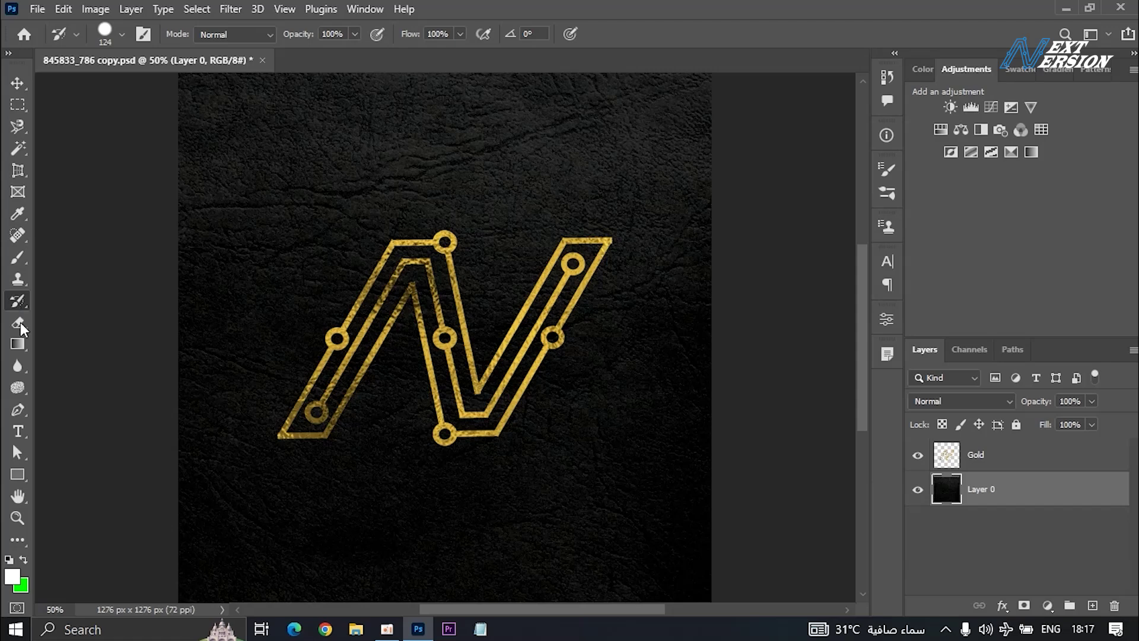
# - Activate the Eraser, make the Gold layer active, and switch to the Paint Bucket tool
pyautogui.click(18, 323)
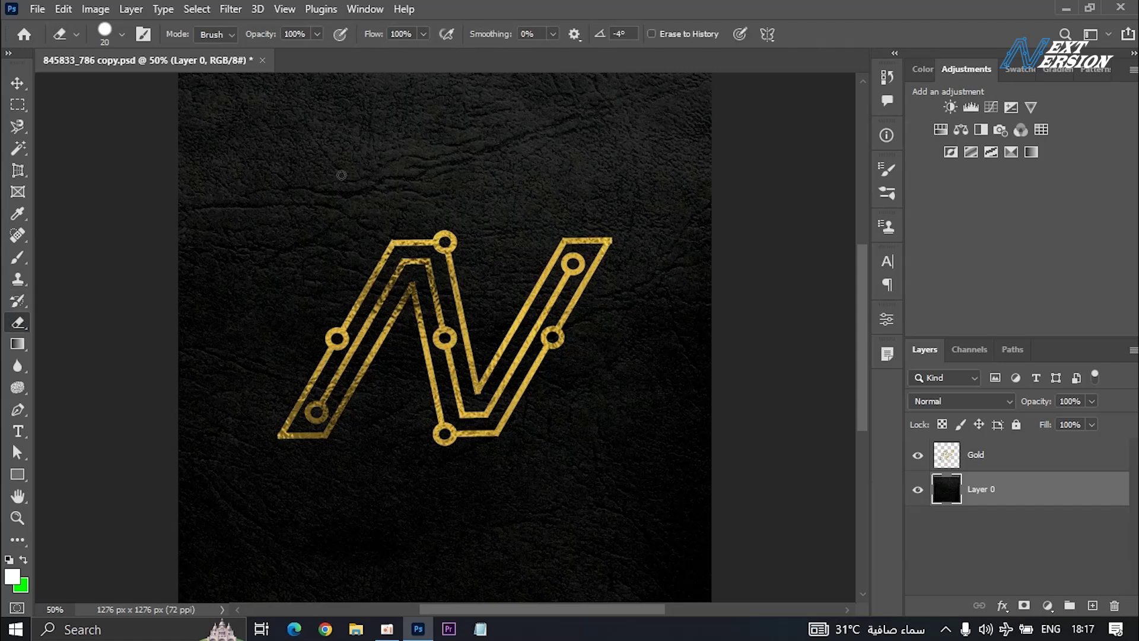
pyautogui.hotkey('alt', ']')
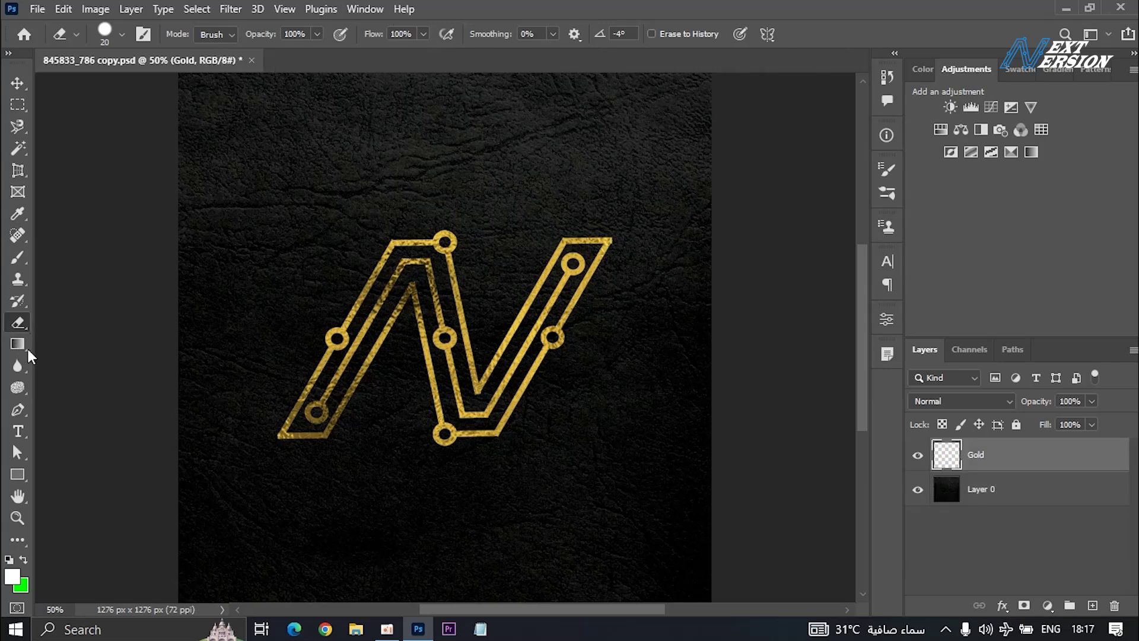
pyautogui.moveTo(21, 343); pyautogui.dragTo(66, 357)
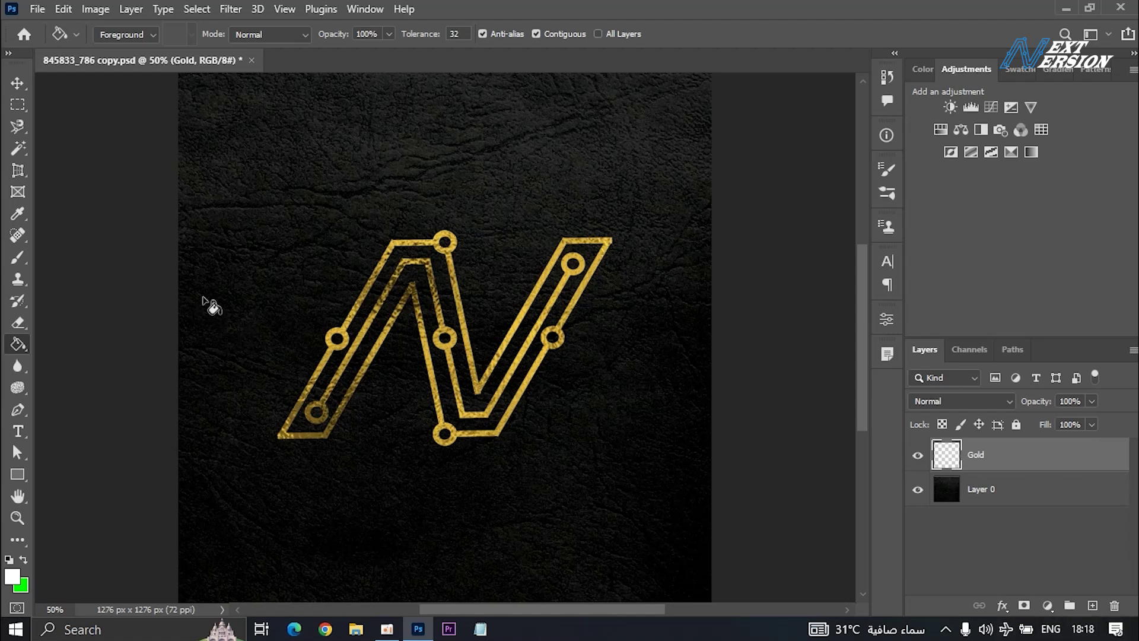
# - Add a new layer between Gold and Layer 0 and fill it with green using the Paint Bucket
pyautogui.click(1093, 606)
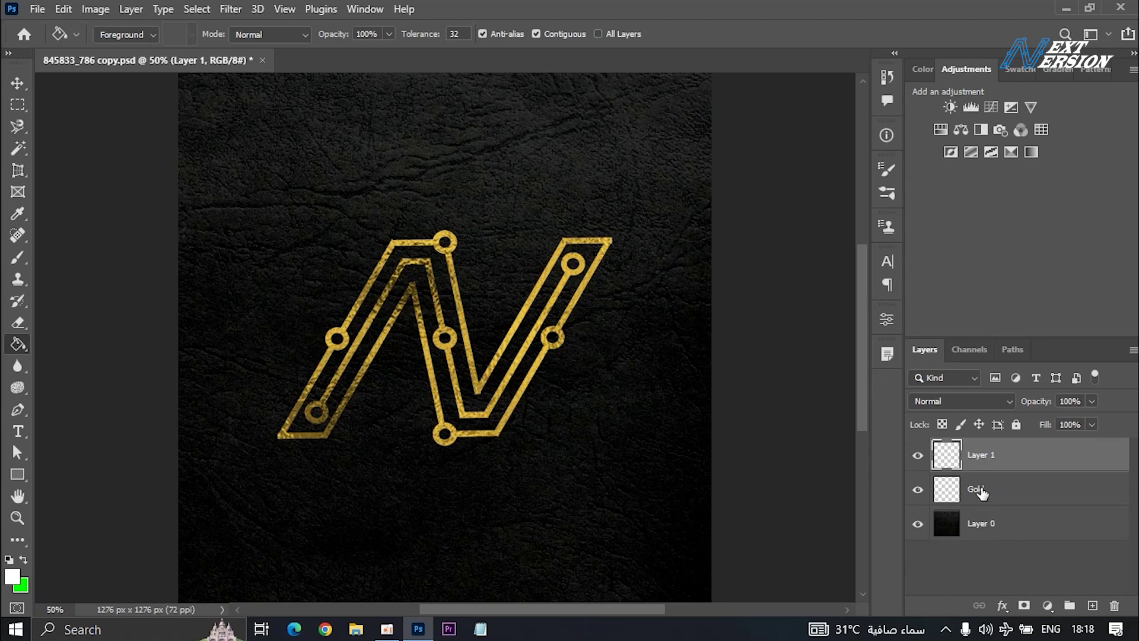
pyautogui.moveTo(1030, 464); pyautogui.dragTo(1031, 513)
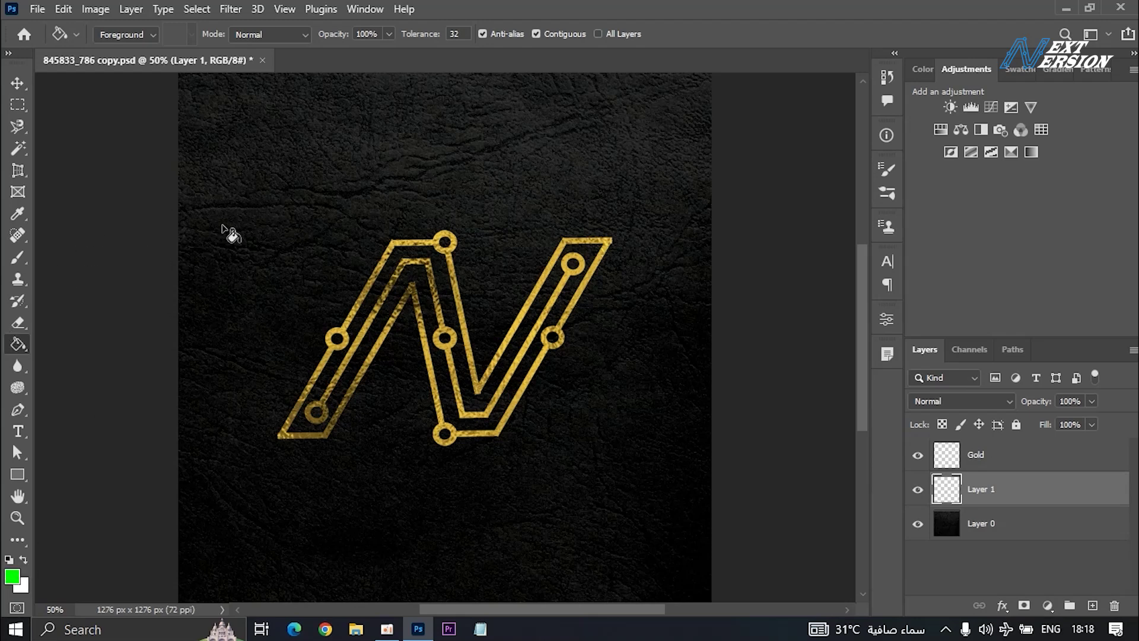
pyautogui.click(321, 249)
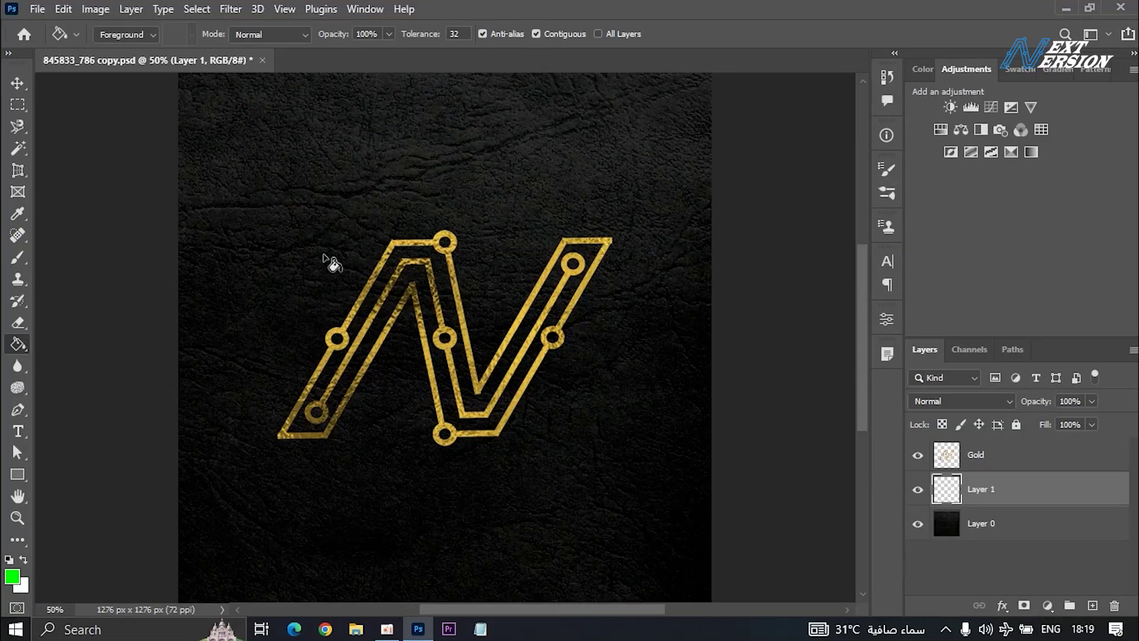
# - Switch to the Gradient tool, swap the foreground and background colours, and set the foreground to red
pyautogui.rightClick(19, 347)
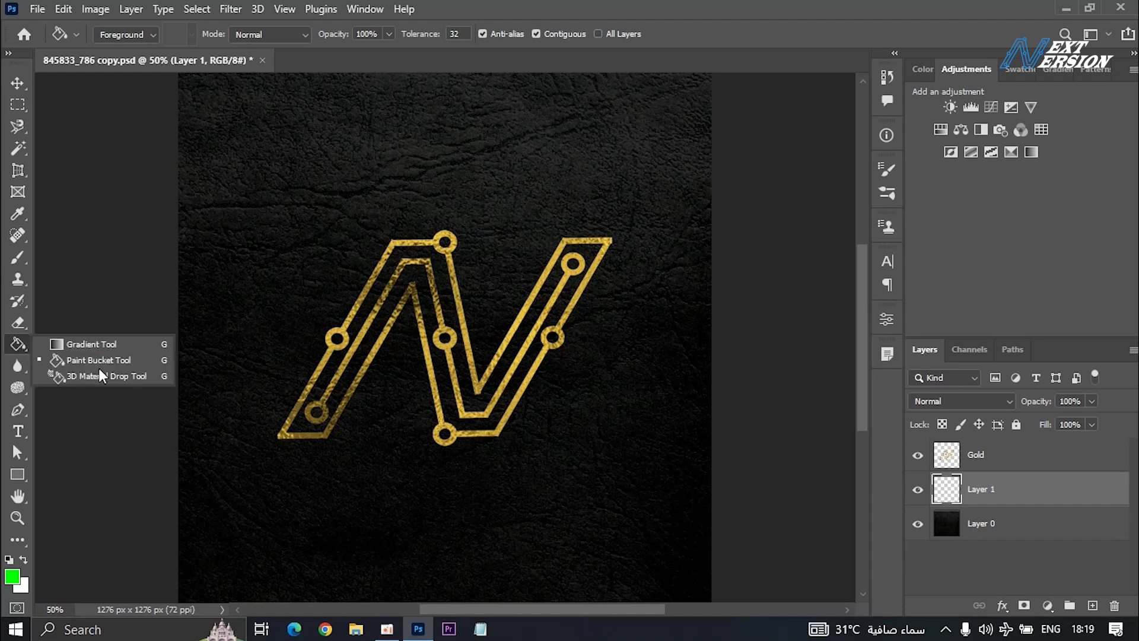
pyautogui.click(85, 345)
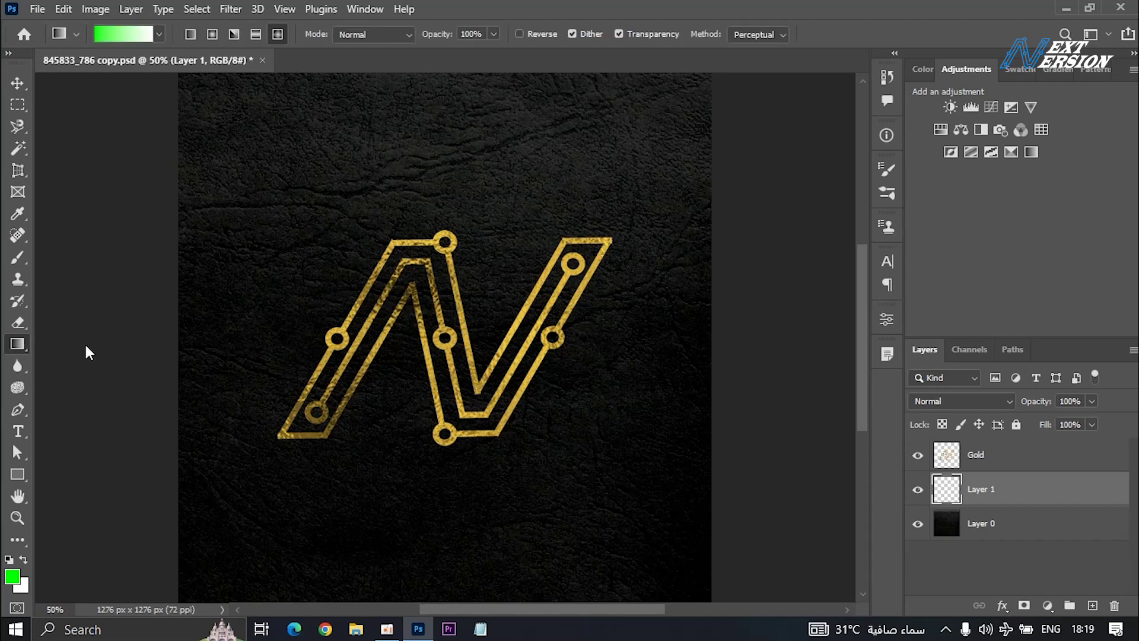
pyautogui.click(25, 559)
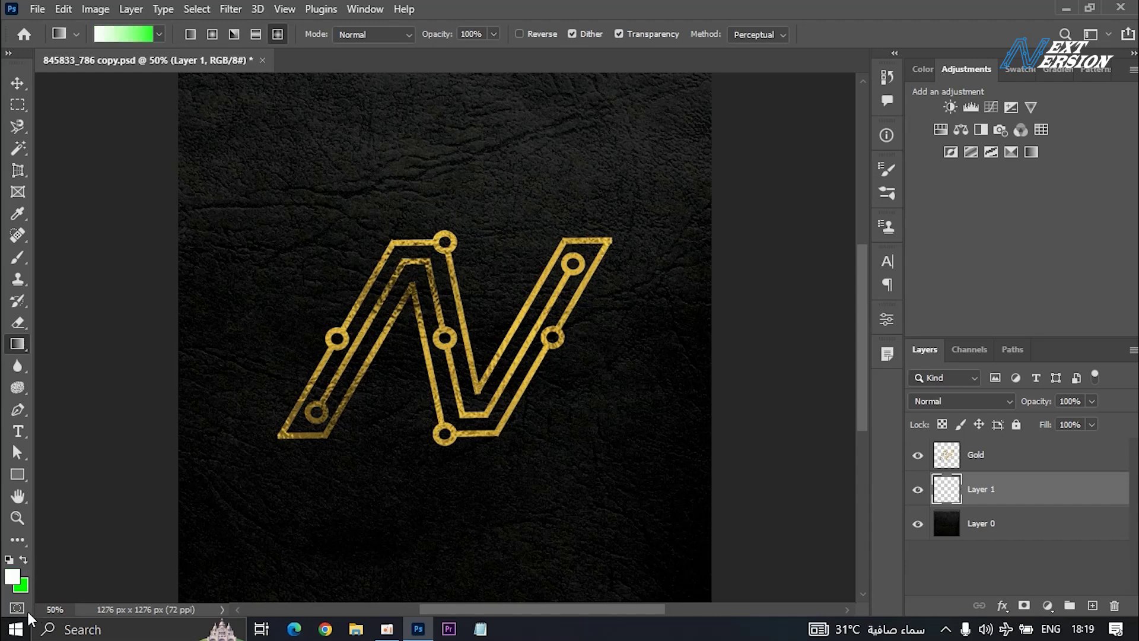
pyautogui.click(13, 577)
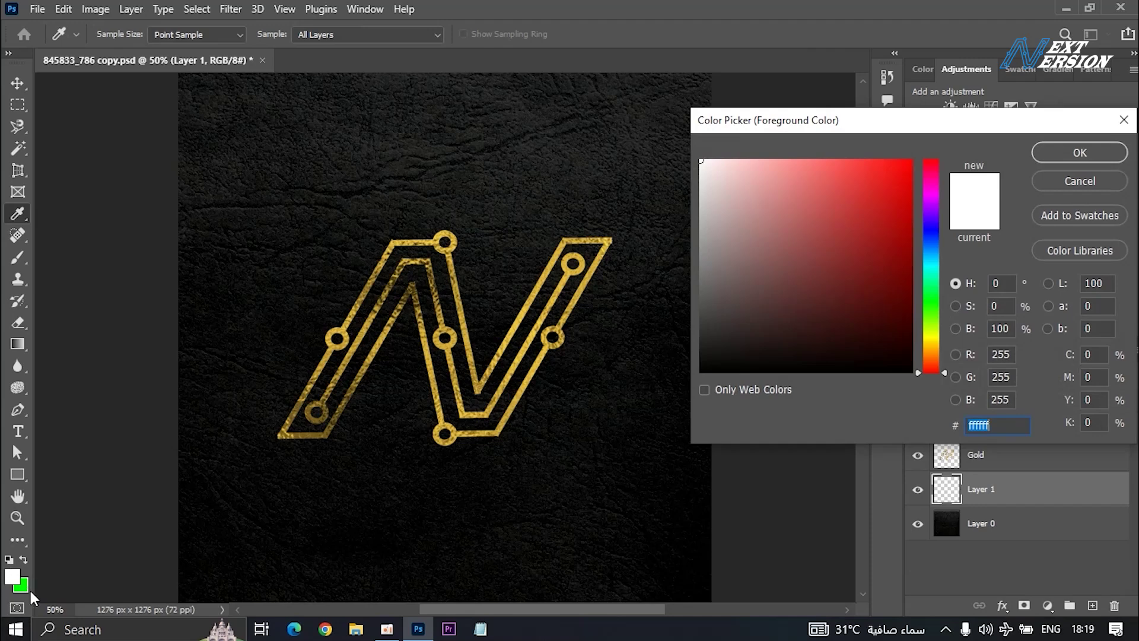
pyautogui.click(912, 173)
pyautogui.click(1080, 153)
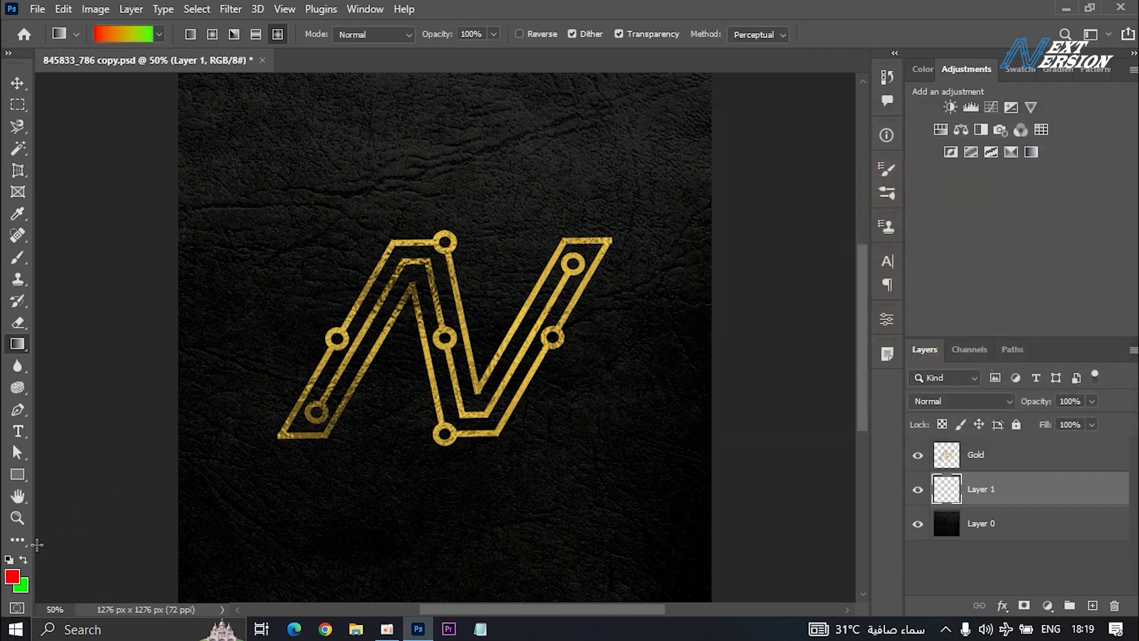
# - Make red the background colour and set the foreground to blue 004eff for a blue-to-red gradient
pyautogui.click(26, 557)
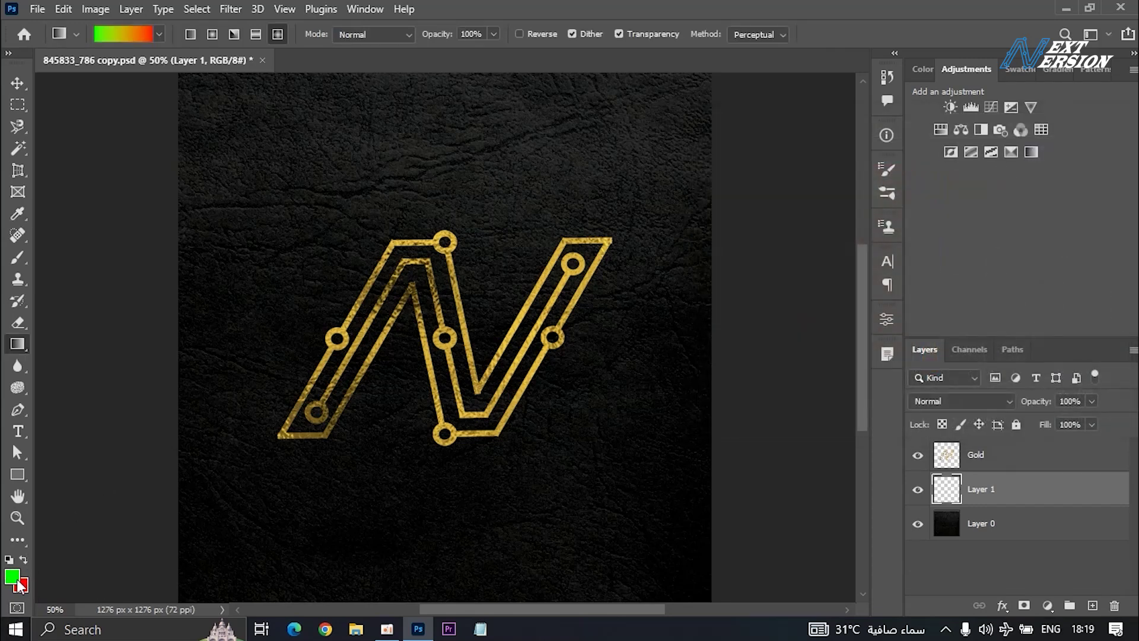
pyautogui.click(12, 577)
pyautogui.moveTo(930, 301); pyautogui.dragTo(940, 246)
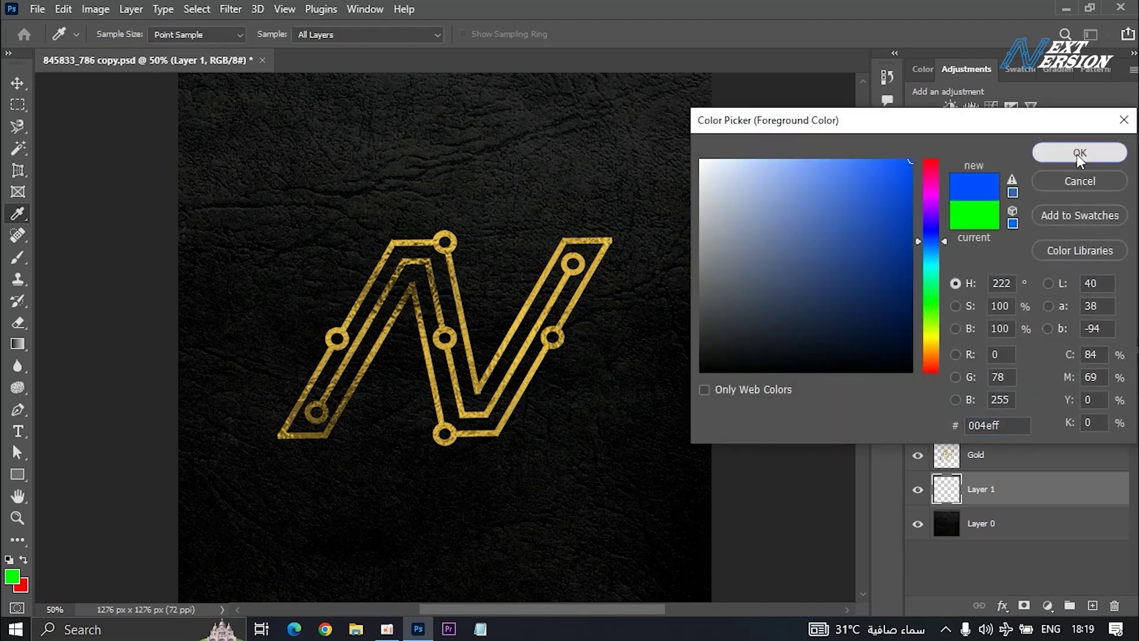
pyautogui.click(1078, 153)
pyautogui.press('g')
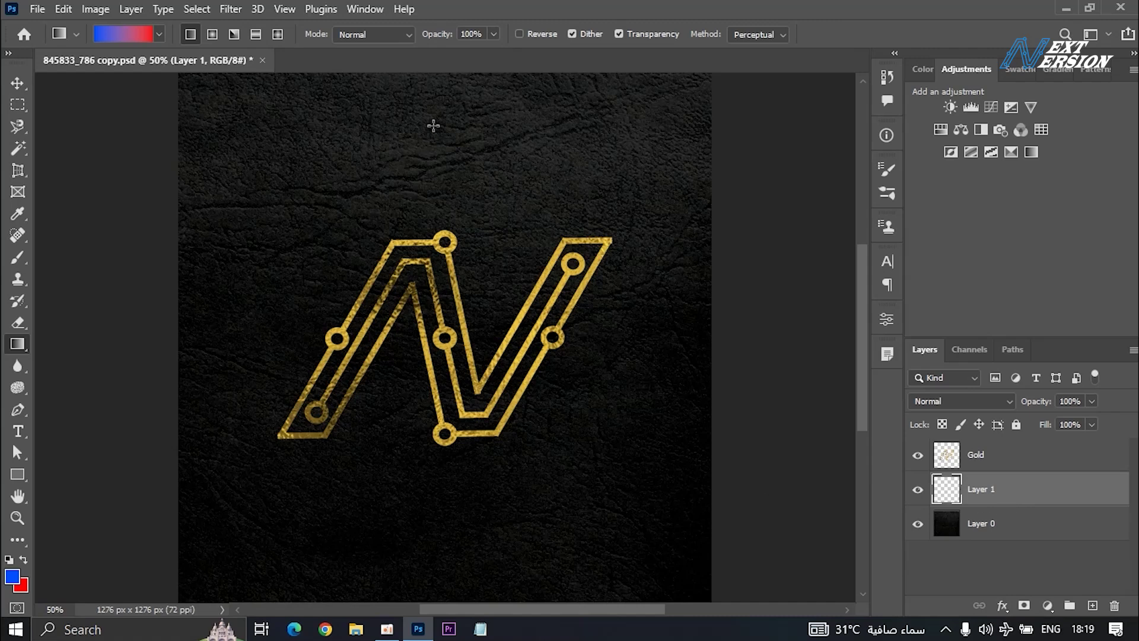
# - Draw vertical blue-to-red gradients on Layer 1, starting above the N logo and ending below it
pyautogui.moveTo(434, 126); pyautogui.dragTo(435, 556)
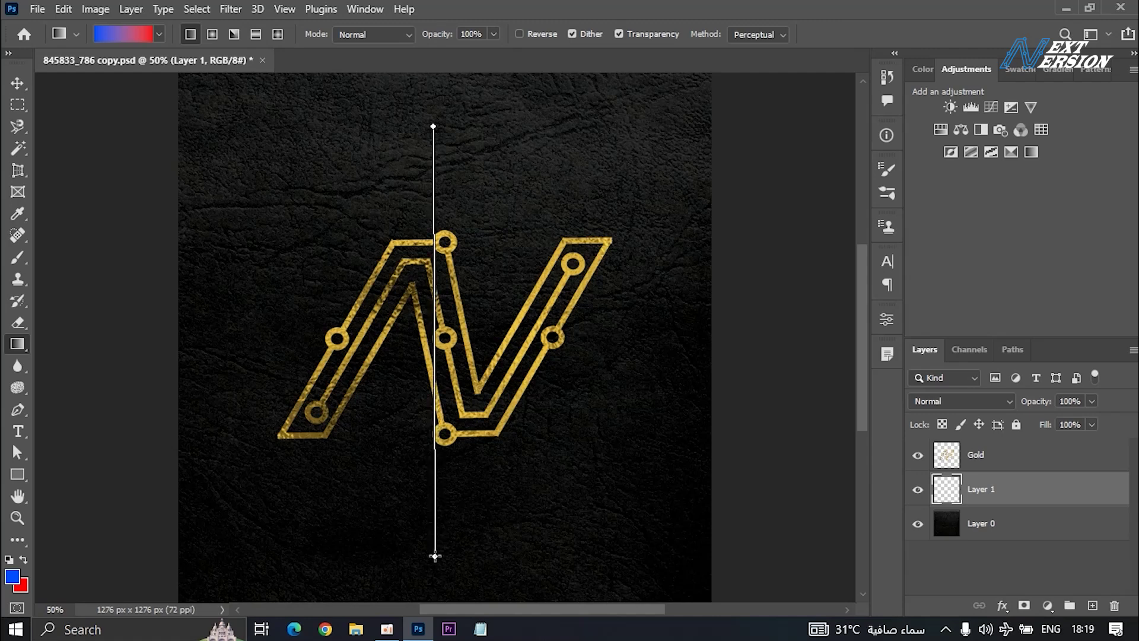
pyautogui.moveTo(435, 557); pyautogui.dragTo(436, 556)
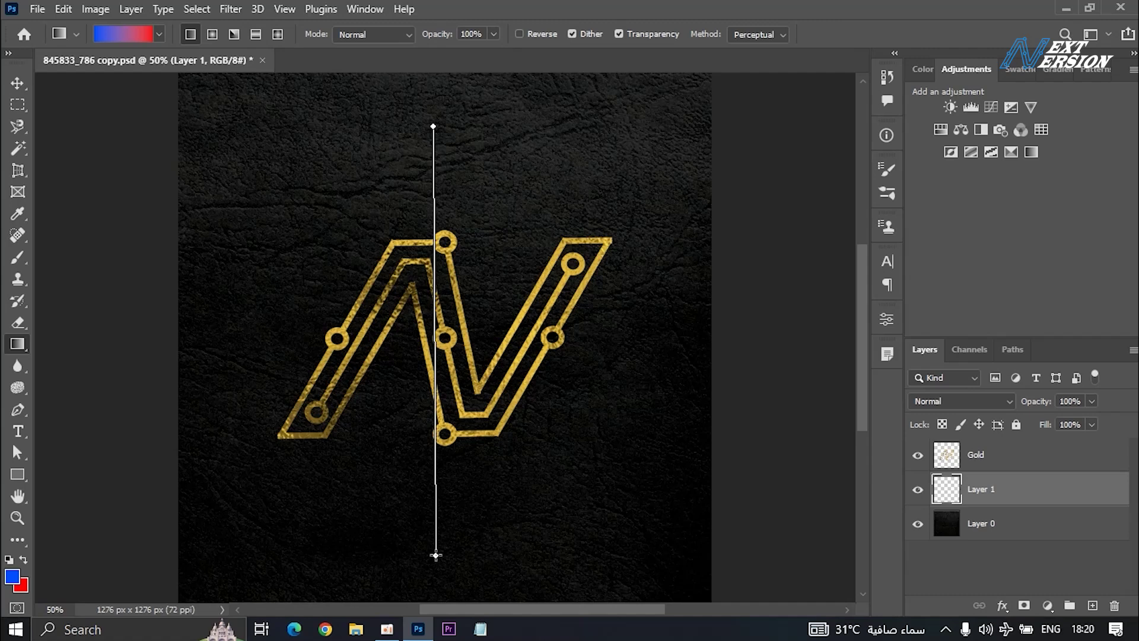
pyautogui.moveTo(435, 555); pyautogui.dragTo(437, 556)
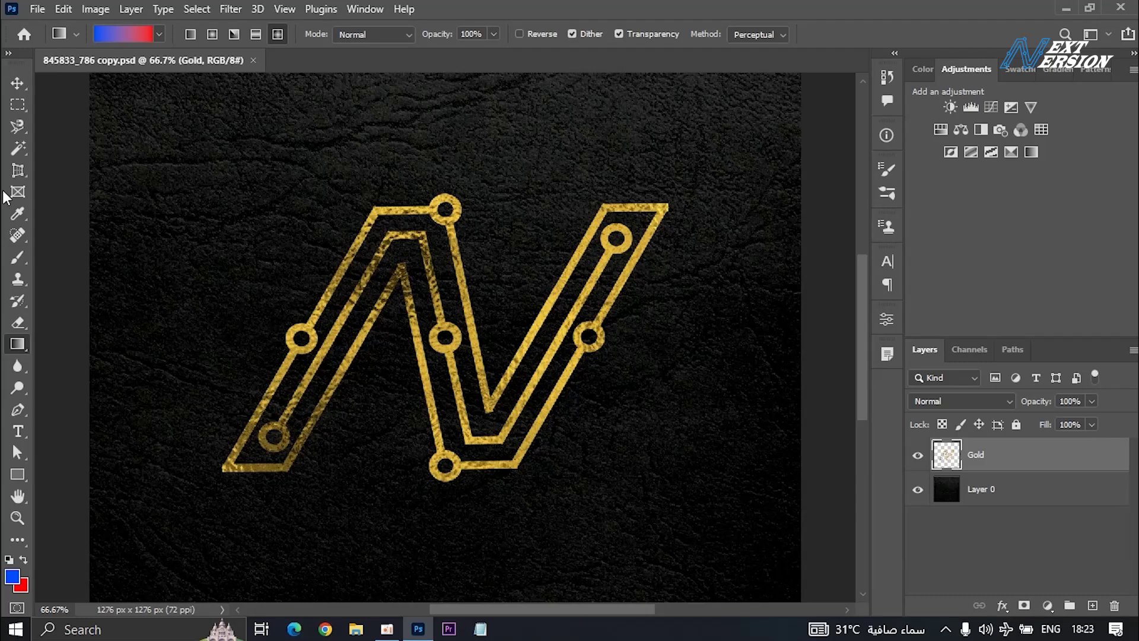
# - Blur the left edge of the N's inner diagonal stroke on the Gold layer with the 23 px Blur tool at 50% strength, and undo it
pyautogui.click(22, 365)
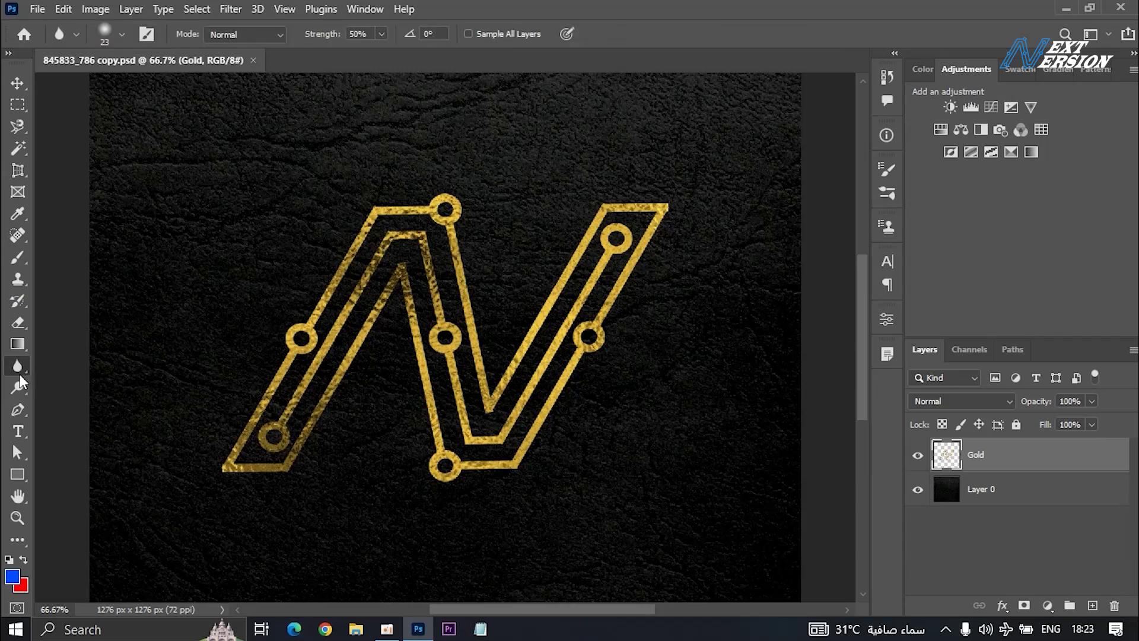
pyautogui.rightClick(19, 366)
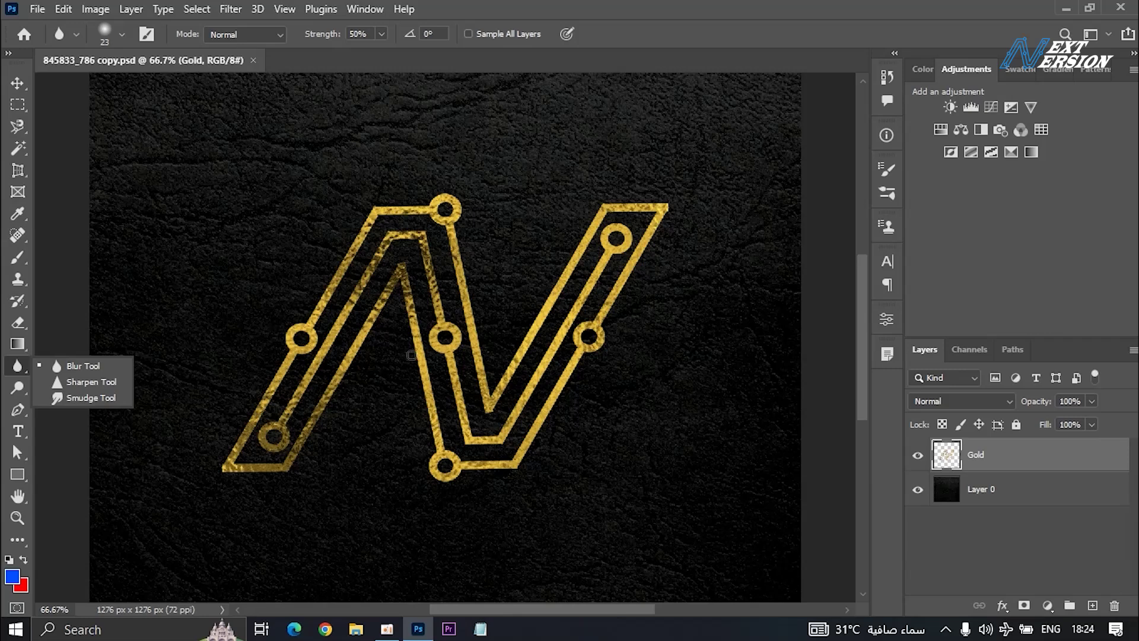
pyautogui.hotkey('ctrl', '+')
pyautogui.hotkey('ctrl', '+')
pyautogui.hotkey('ctrl', '+')
pyautogui.hotkey('ctrl', '+')
pyautogui.hotkey('ctrl', '+')
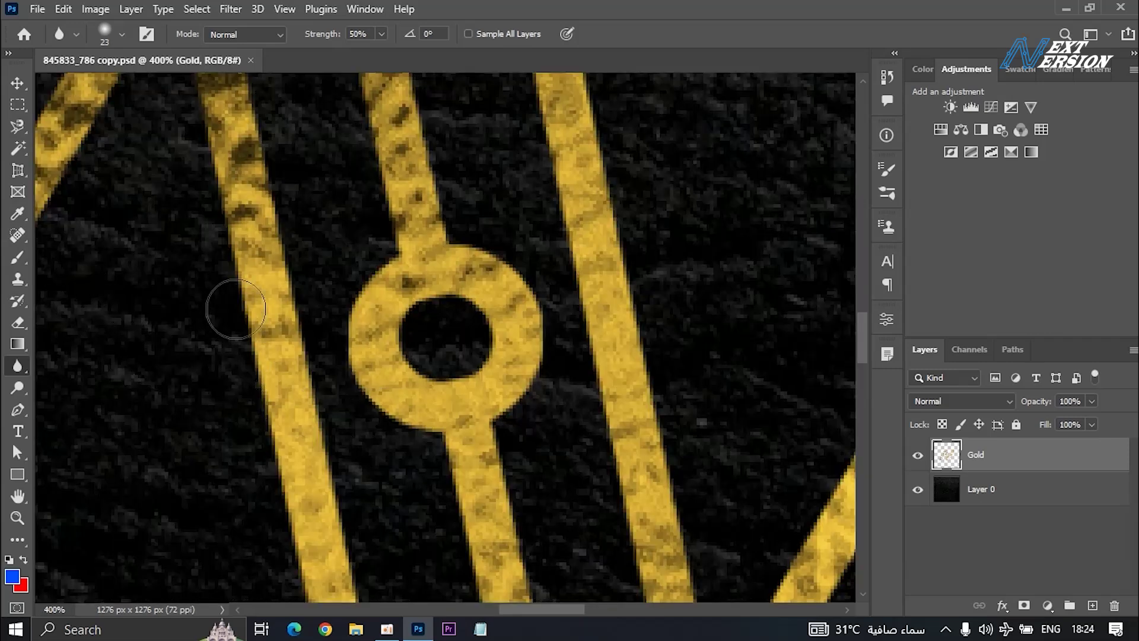
pyautogui.moveTo(239, 295)
pyautogui.mouseDown()
pyautogui.moveTo(231, 362)
pyautogui.moveTo(278, 554)
pyautogui.moveTo(266, 361)
pyautogui.moveTo(227, 242)
pyautogui.moveTo(262, 348)
pyautogui.moveTo(274, 544)
pyautogui.moveTo(229, 236)
pyautogui.moveTo(272, 545)
pyautogui.moveTo(233, 419)
pyautogui.moveTo(245, 233)
pyautogui.moveTo(282, 537)
pyautogui.moveTo(246, 390)
pyautogui.moveTo(238, 224)
pyautogui.moveTo(287, 523)
pyautogui.moveTo(236, 343)
pyautogui.moveTo(237, 298)
pyautogui.moveTo(287, 531)
pyautogui.moveTo(201, 252)
pyautogui.moveTo(231, 399)
pyautogui.mouseUp()
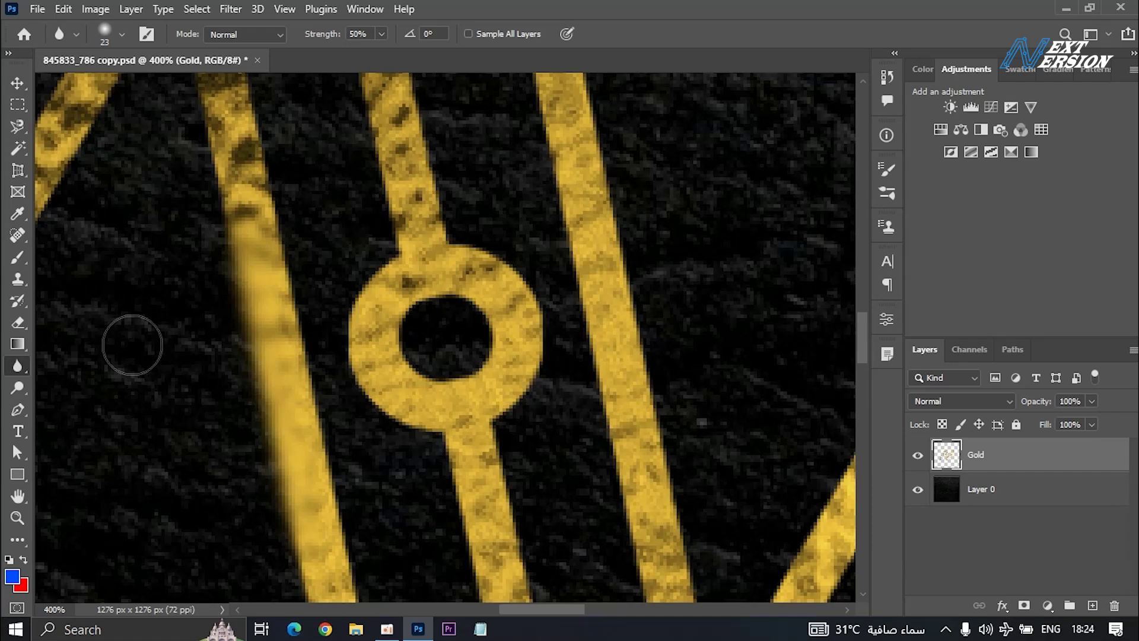
pyautogui.hotkey('ctrl', 'z')
# - Sharpen the N's centre ring and the adjoining diagonal strokes on the Gold layer with the 64 px Sharpen tool at 50% strength
pyautogui.rightClick(17, 366)
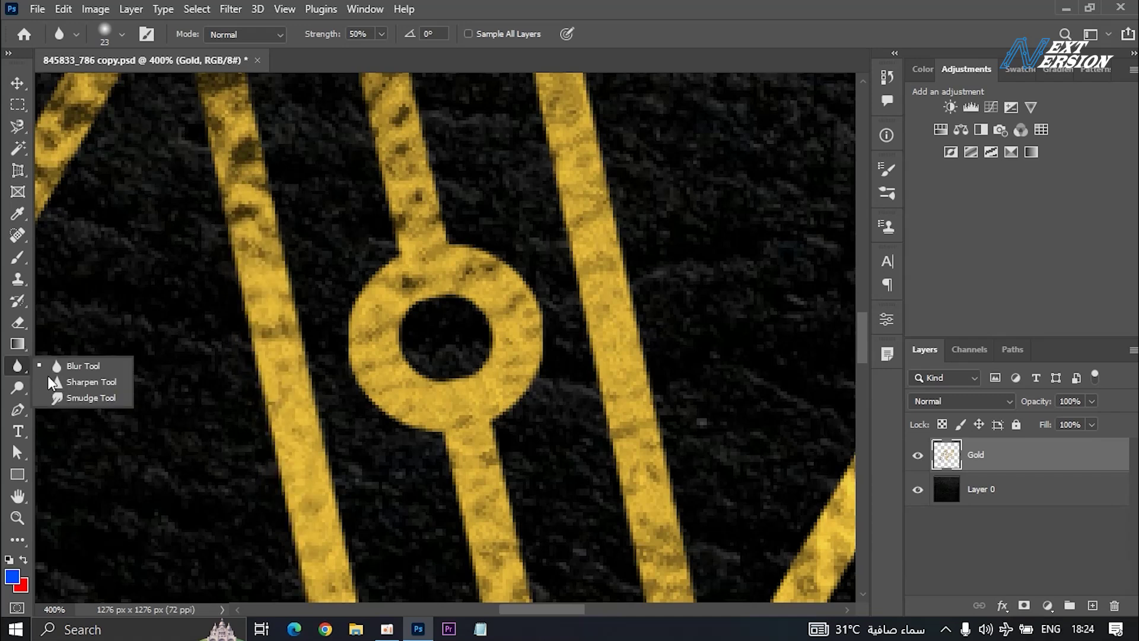
pyautogui.click(98, 383)
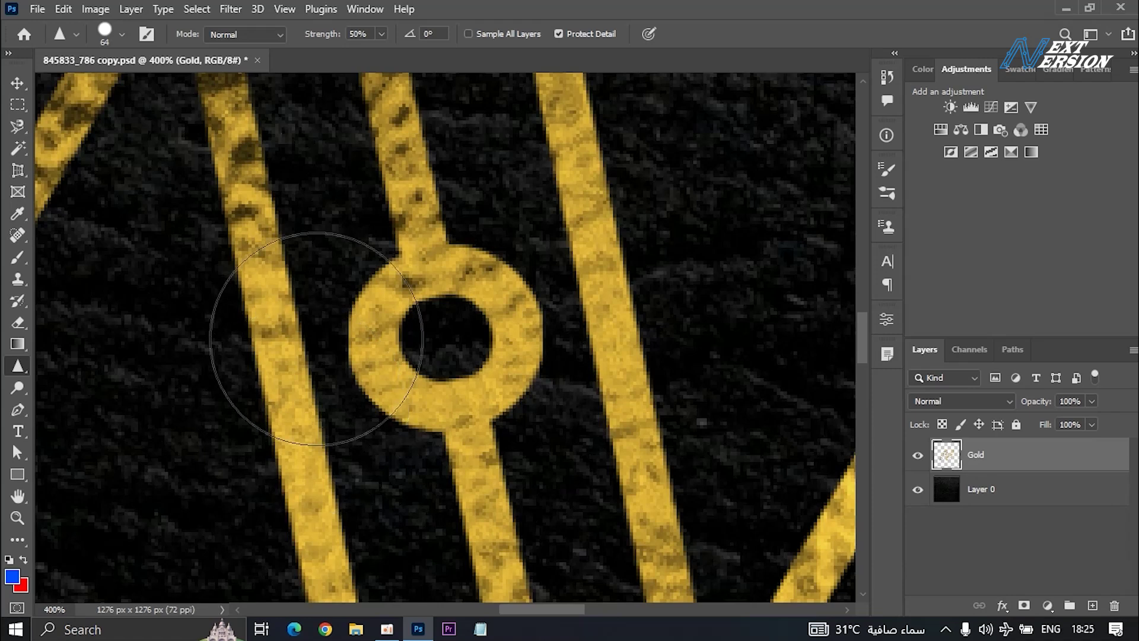
pyautogui.moveTo(325, 284)
pyautogui.mouseDown()
pyautogui.moveTo(356, 488)
pyautogui.moveTo(386, 476)
pyautogui.moveTo(410, 433)
pyautogui.moveTo(394, 318)
pyautogui.moveTo(477, 356)
pyautogui.moveTo(492, 278)
pyautogui.moveTo(424, 269)
pyautogui.moveTo(501, 475)
pyautogui.mouseUp()
pyautogui.scroll(-1, 424, 269)
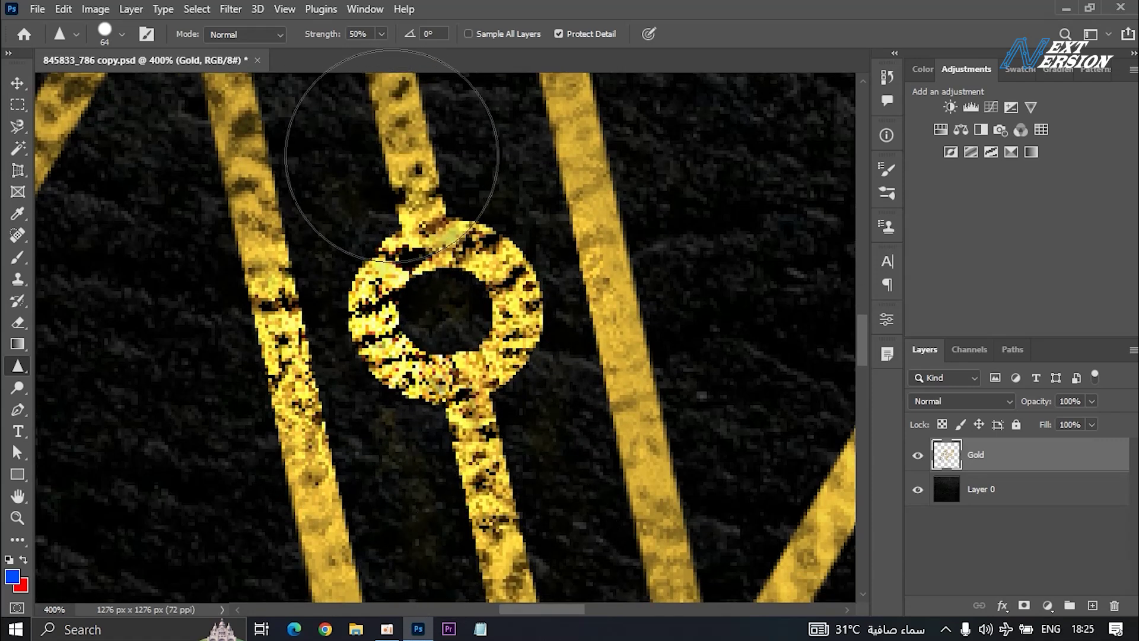
pyautogui.scroll(1, 279, 292)
pyautogui.scroll(3, 376, 254)
pyautogui.moveTo(394, 224); pyautogui.dragTo(382, 102)
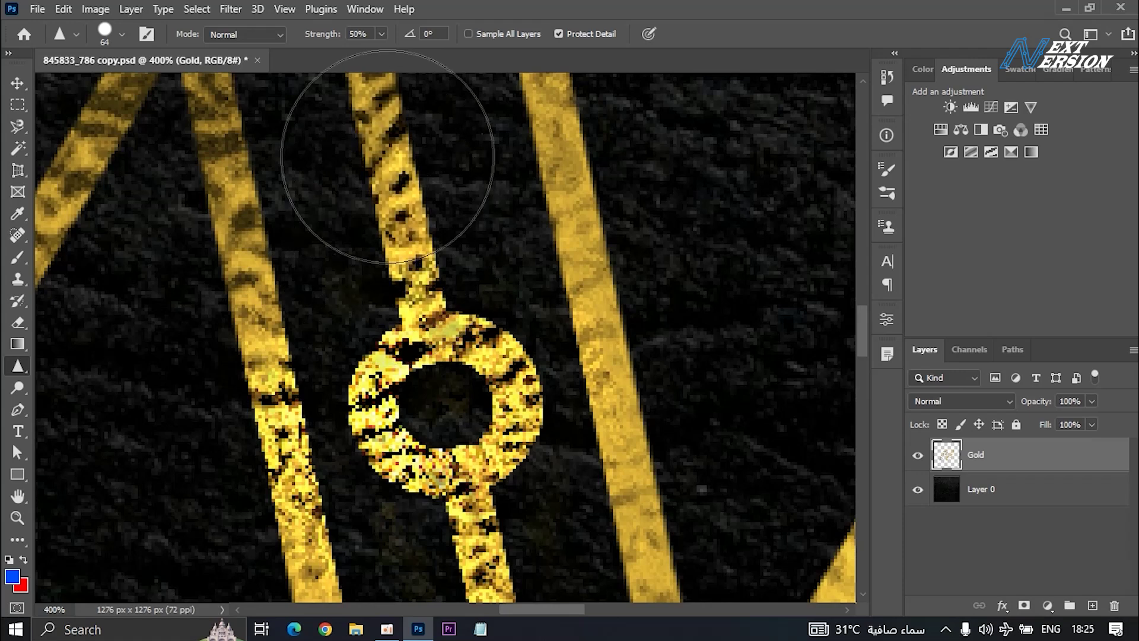
# - Smudge the left edge of the N's inner diagonal stroke outward into the blue area with the 31 px Smudge tool at 50% strength
pyautogui.rightClick(18, 366)
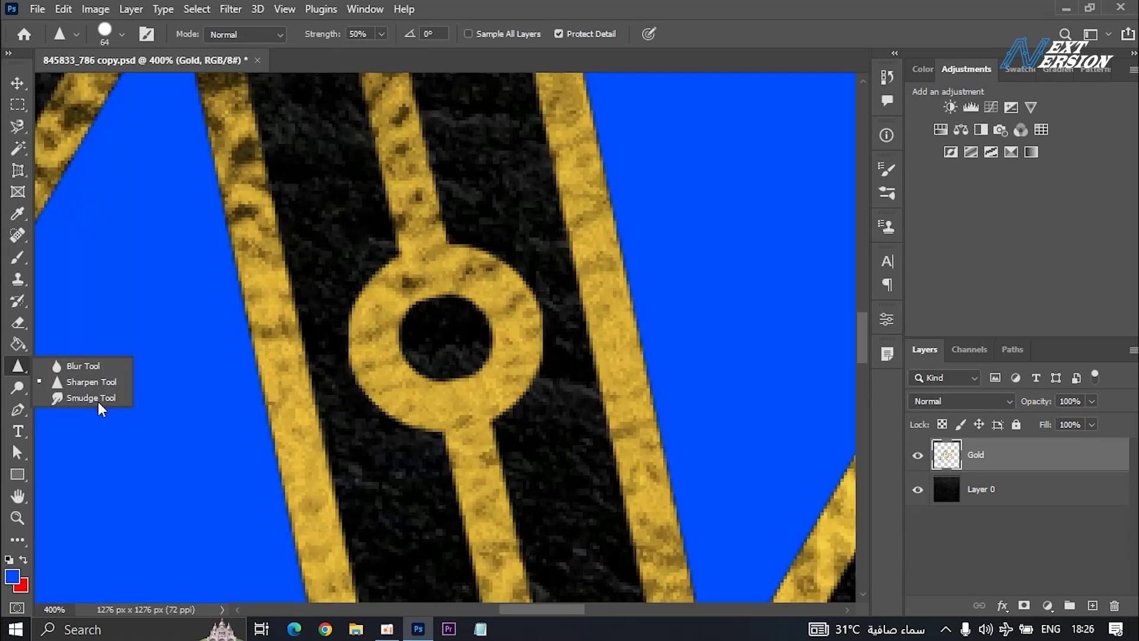
pyautogui.click(65, 400)
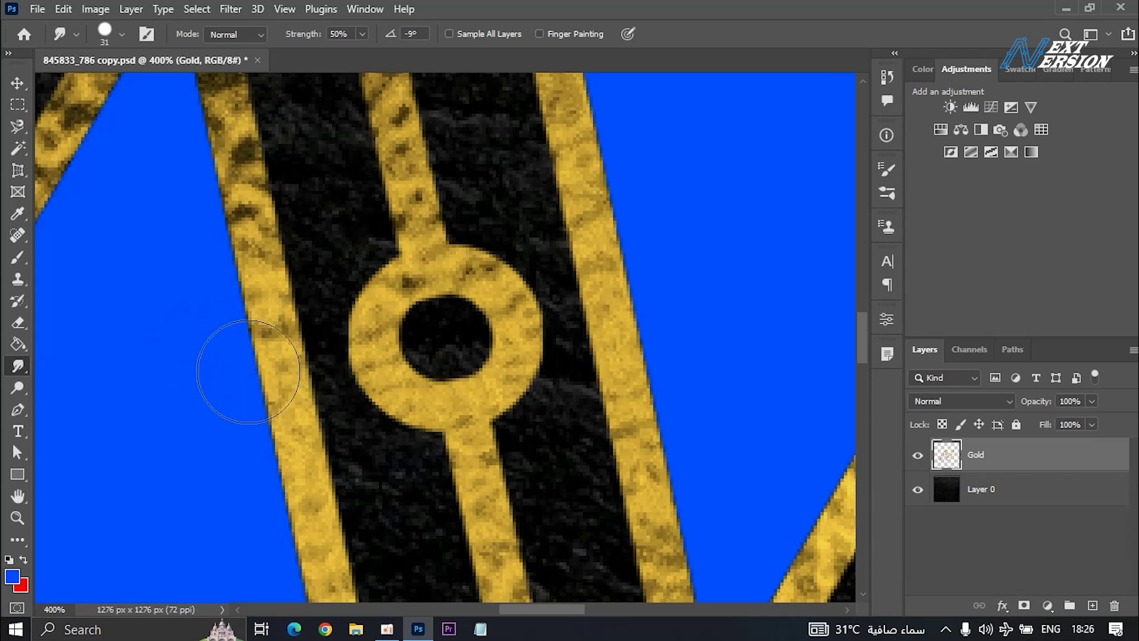
pyautogui.moveTo(272, 374)
pyautogui.mouseDown()
pyautogui.moveTo(230, 376)
pyautogui.moveTo(254, 394)
pyautogui.moveTo(204, 390)
pyautogui.moveTo(249, 389)
pyautogui.mouseUp()
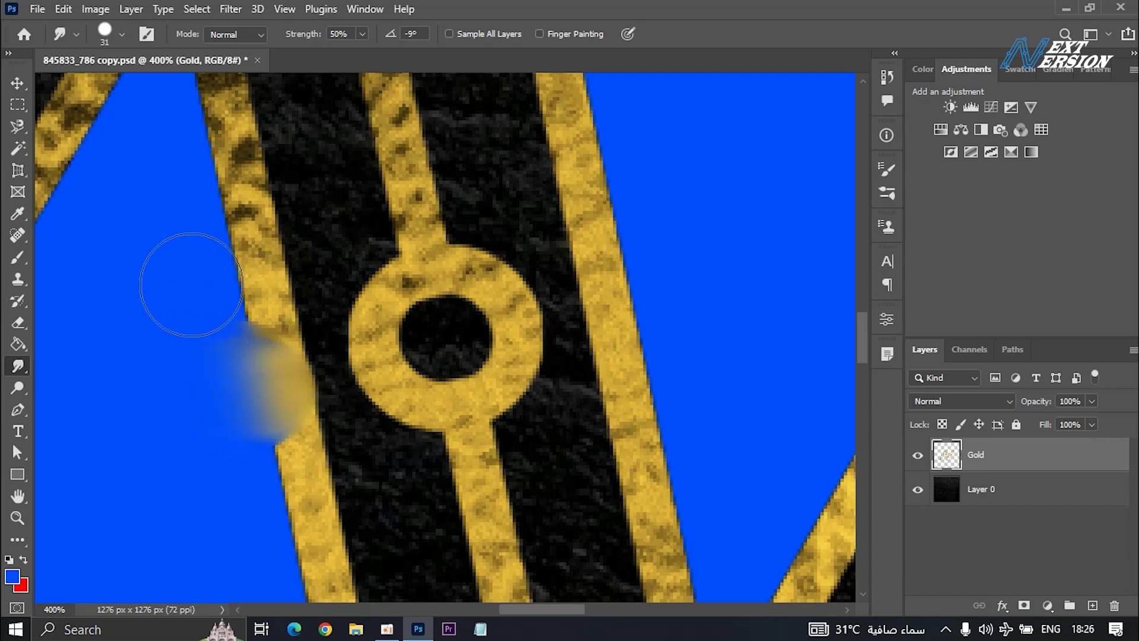
pyautogui.scroll(-1, 192, 285)
pyautogui.moveTo(220, 272); pyautogui.dragTo(120, 293)
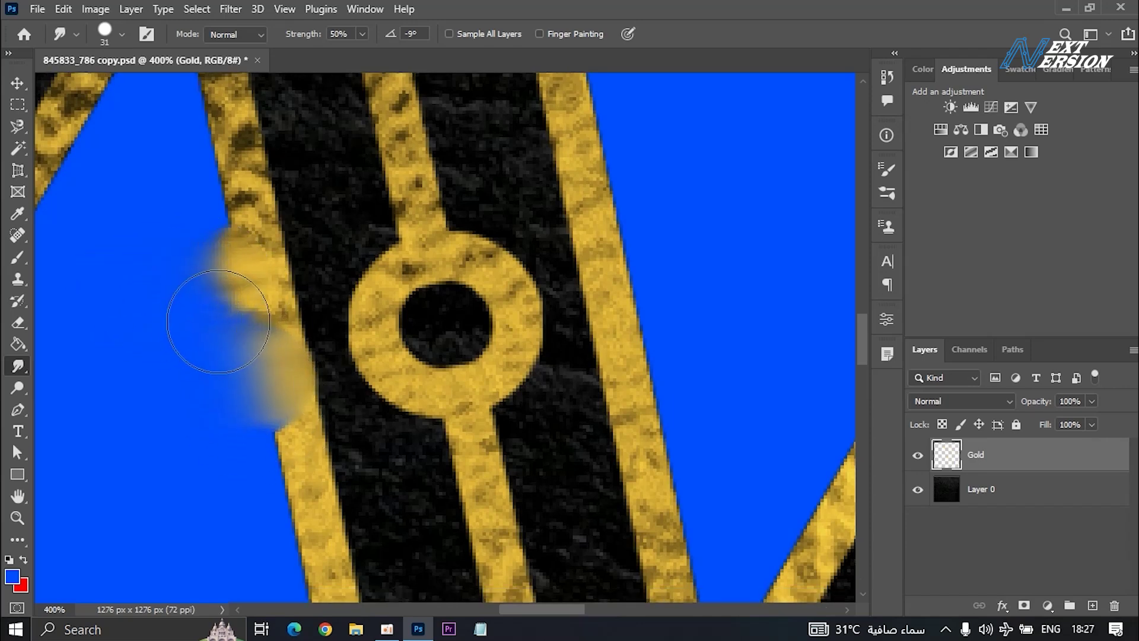
pyautogui.moveTo(219, 322); pyautogui.dragTo(141, 324)
pyautogui.moveTo(261, 456); pyautogui.dragTo(158, 453)
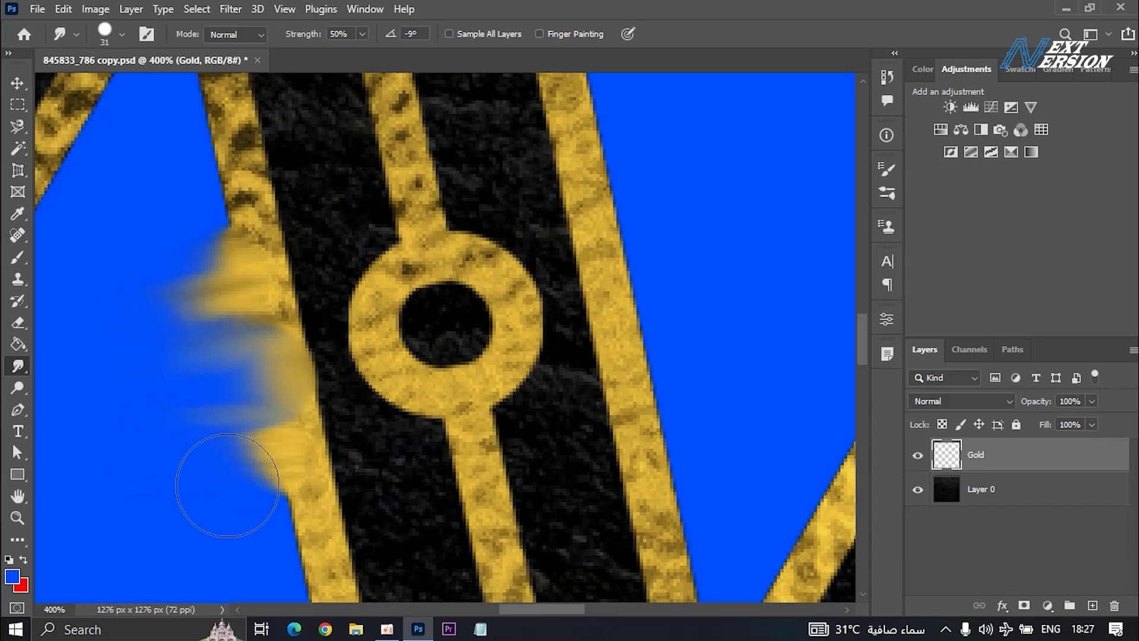
pyautogui.moveTo(244, 480); pyautogui.dragTo(118, 491)
pyautogui.moveTo(232, 410); pyautogui.dragTo(189, 399)
pyautogui.moveTo(260, 382); pyautogui.dragTo(136, 400)
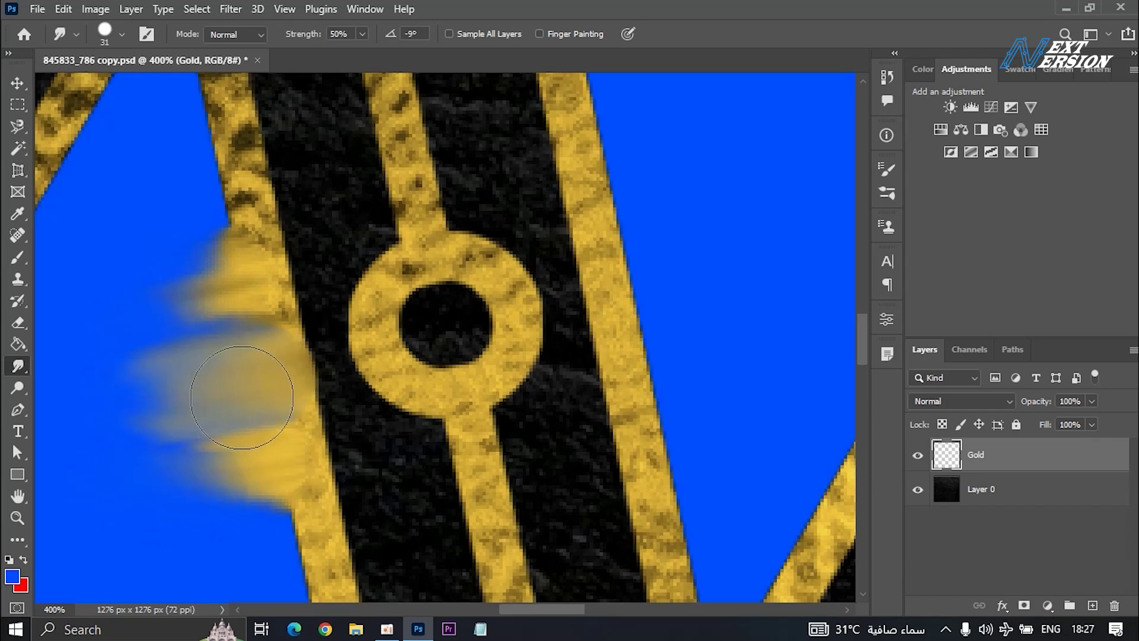
pyautogui.moveTo(248, 411); pyautogui.dragTo(159, 424)
pyautogui.moveTo(268, 450); pyautogui.dragTo(123, 461)
pyautogui.moveTo(273, 487)
pyautogui.mouseDown()
pyautogui.moveTo(87, 504)
pyautogui.moveTo(131, 517)
pyautogui.moveTo(121, 481)
pyautogui.mouseUp()
pyautogui.moveTo(191, 453); pyautogui.dragTo(155, 458)
pyautogui.moveTo(233, 423)
pyautogui.mouseDown()
pyautogui.moveTo(125, 393)
pyautogui.moveTo(89, 405)
pyautogui.mouseUp()
pyautogui.moveTo(107, 447)
pyautogui.mouseDown()
pyautogui.moveTo(61, 267)
pyautogui.moveTo(75, 204)
pyautogui.mouseUp()
pyautogui.moveTo(169, 375)
pyautogui.mouseDown()
pyautogui.moveTo(112, 169)
pyautogui.moveTo(173, 297)
pyautogui.moveTo(124, 116)
pyautogui.mouseUp()
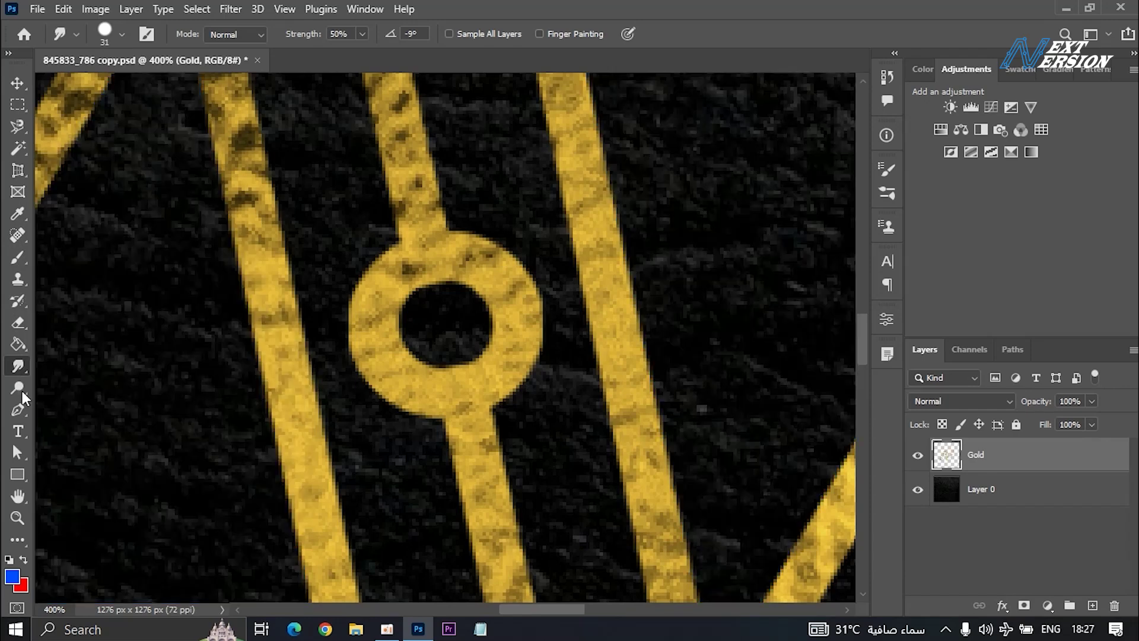
# - Try the Dodge tool and the Burn tool on the N's gold strokes and ring, both on Midtones at 50% exposure
pyautogui.click(22, 390)
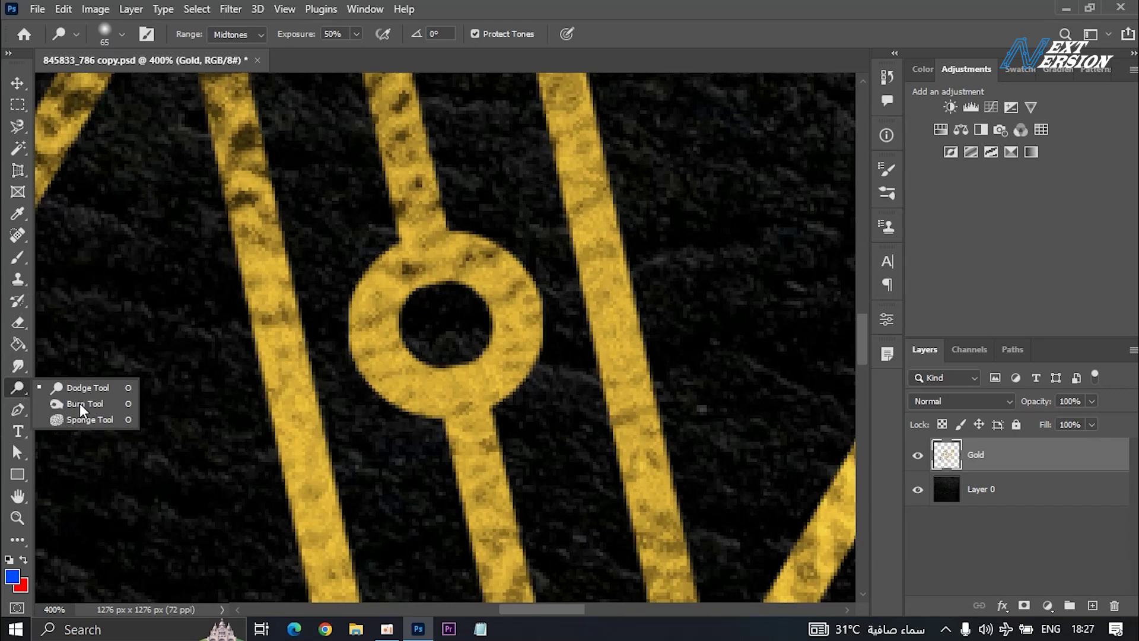
pyautogui.click(84, 387)
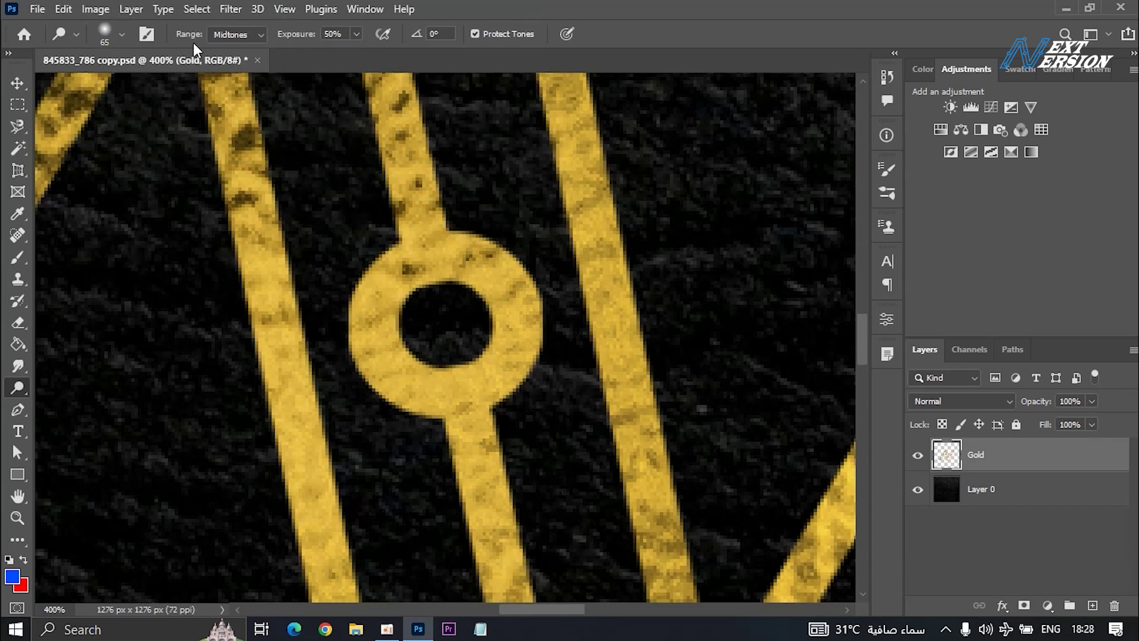
pyautogui.rightClick(18, 387)
pyautogui.click(69, 406)
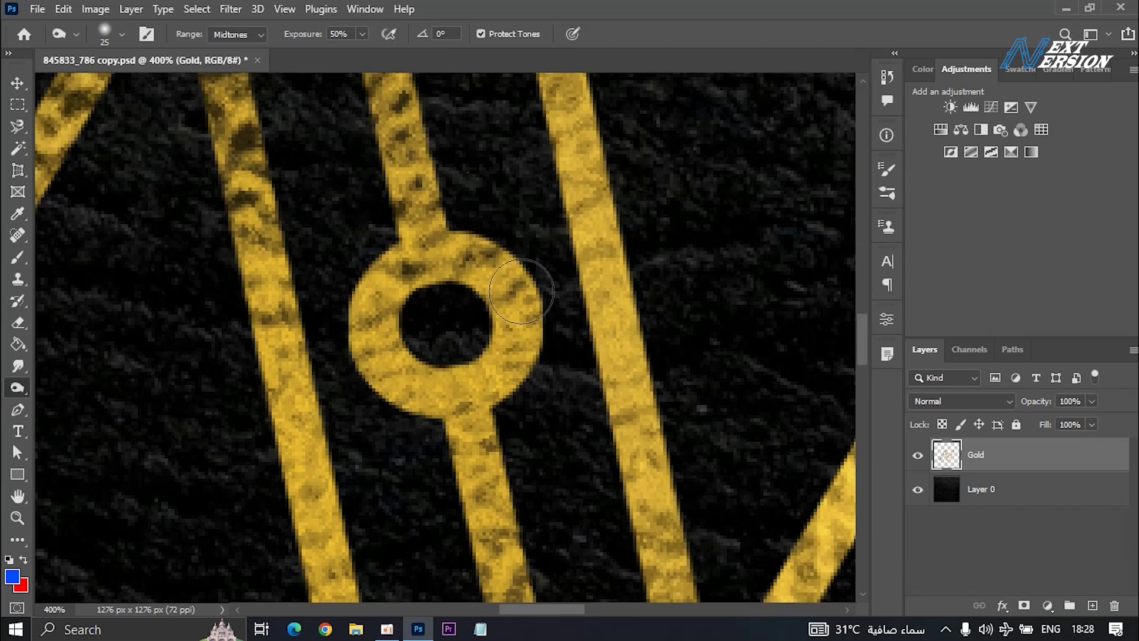
# - Desaturate part of the left stroke and centre ring with the 65 px Sponge tool at 50% flow, and undo it
pyautogui.rightClick(17, 387)
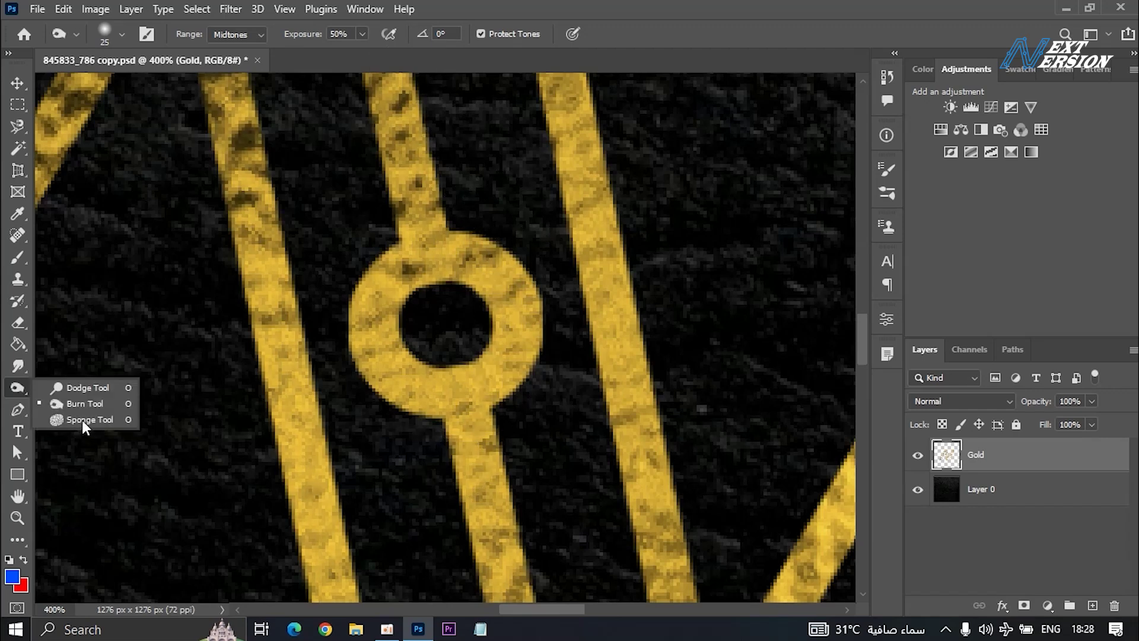
pyautogui.click(83, 420)
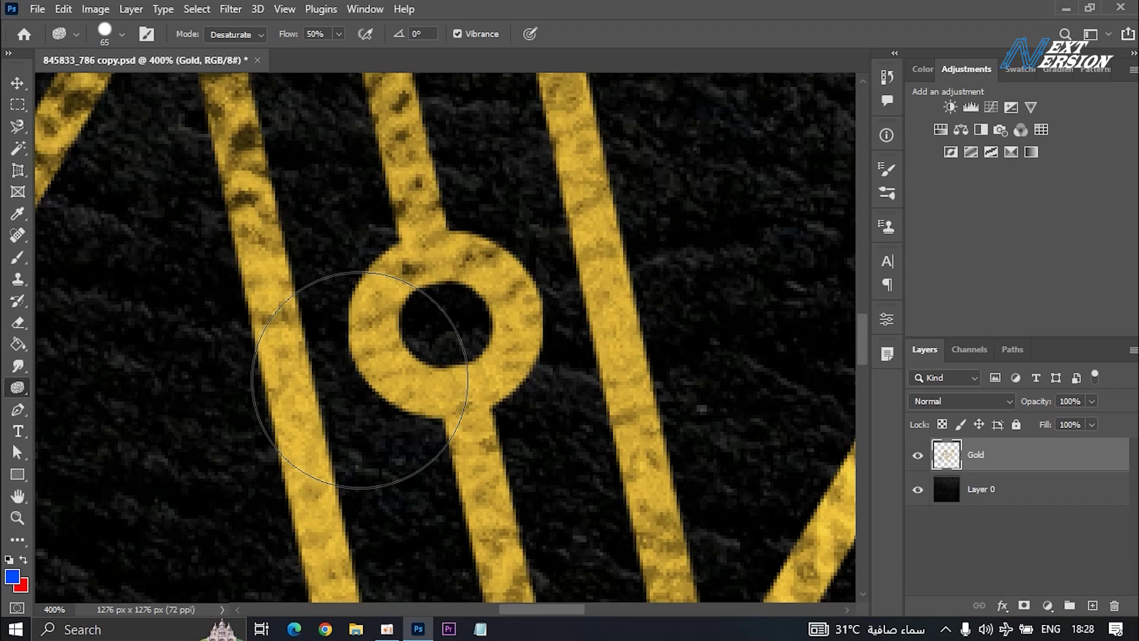
pyautogui.click(348, 409)
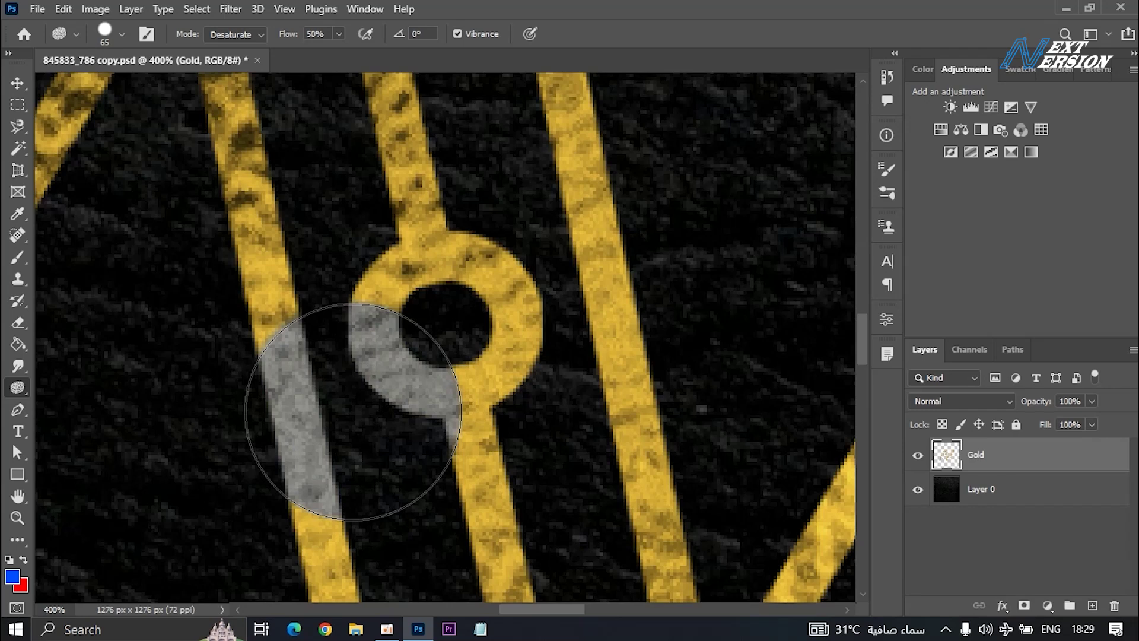
pyautogui.hotkey('ctrl', 'z')
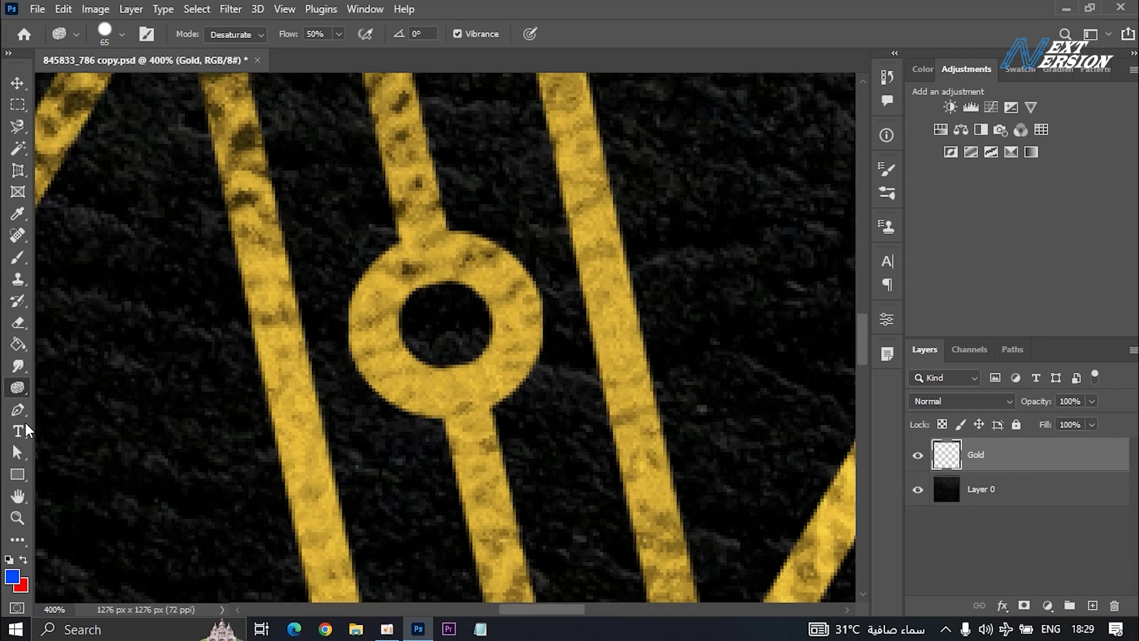
# - Start a Pen path below the centre ring, running straight segments around its right side and over its top to the left diagonal stroke
pyautogui.click(18, 409)
pyautogui.click(419, 438)
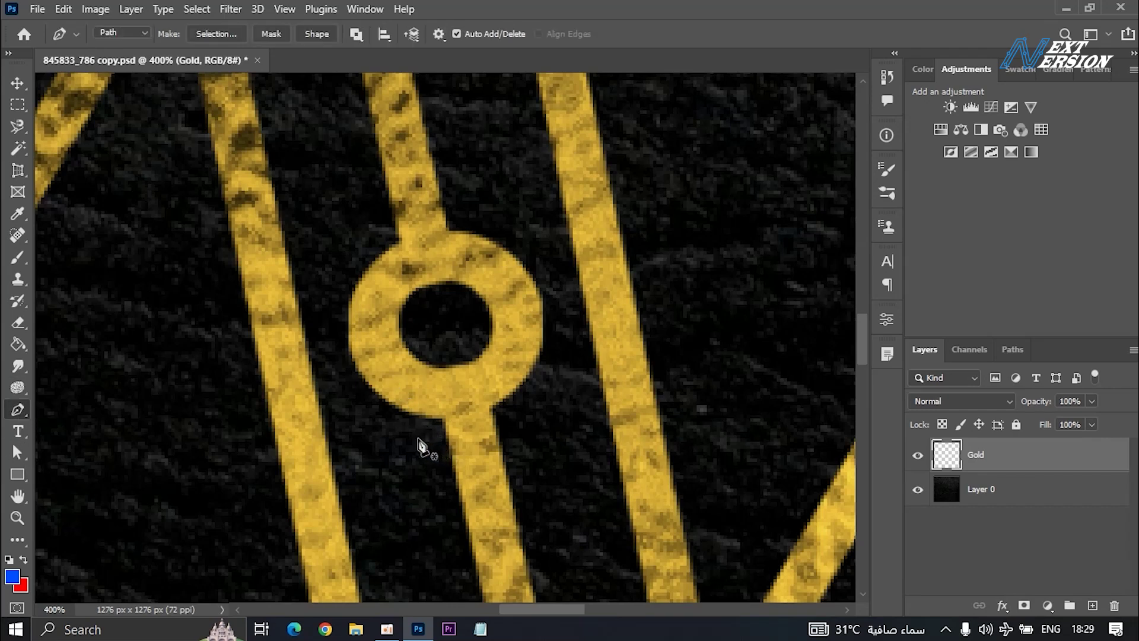
pyautogui.click(584, 423)
pyautogui.scroll(1, 585, 430)
pyautogui.click(720, 389)
pyautogui.click(670, 212)
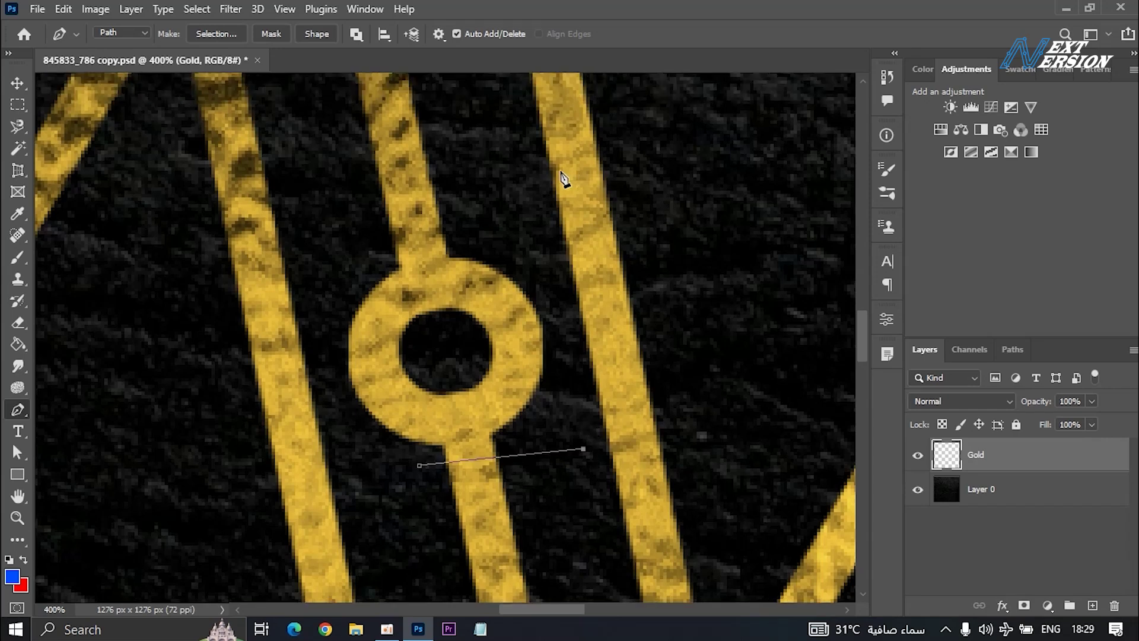
pyautogui.scroll(2, 565, 171)
pyautogui.click(332, 260)
pyautogui.click(228, 374)
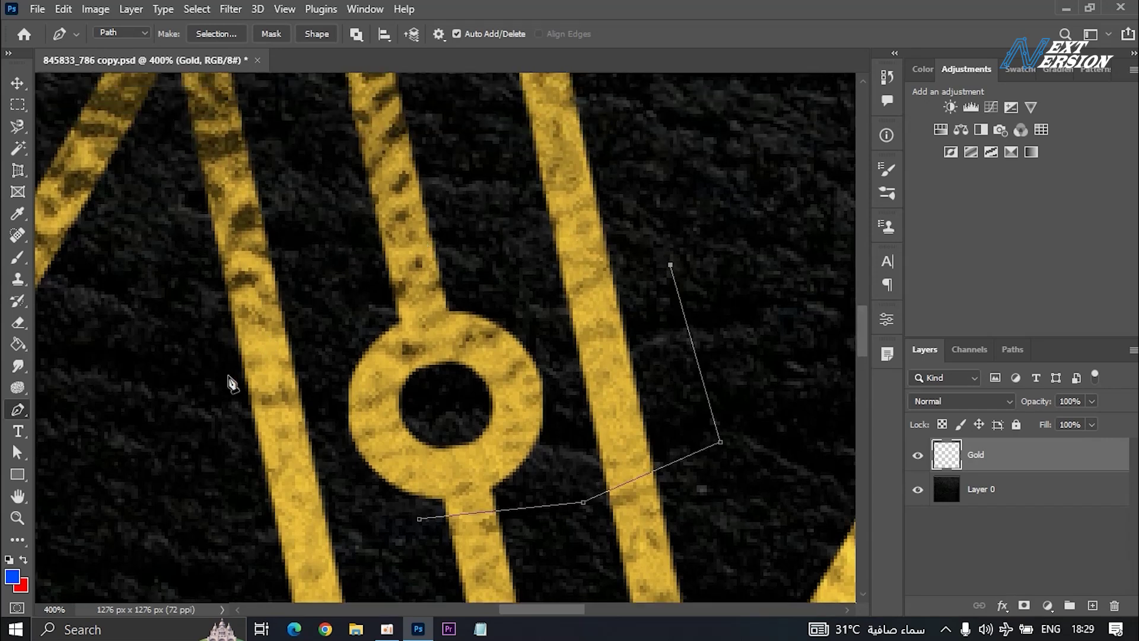
# - Extend the path with straight segments down the left side, inward beneath the ring, and back out across the left diagonal stroke
pyautogui.scroll(-3, 214, 440)
pyautogui.click(242, 422)
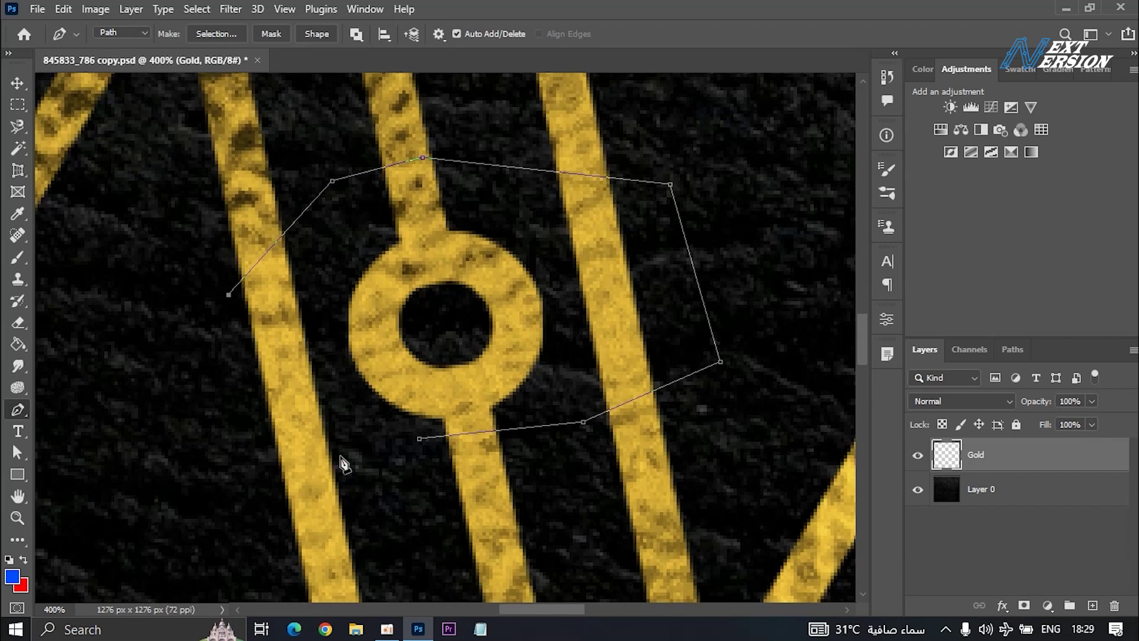
pyautogui.click(376, 442)
pyautogui.scroll(-5, 376, 454)
pyautogui.click(275, 412)
pyautogui.scroll(-1, 349, 498)
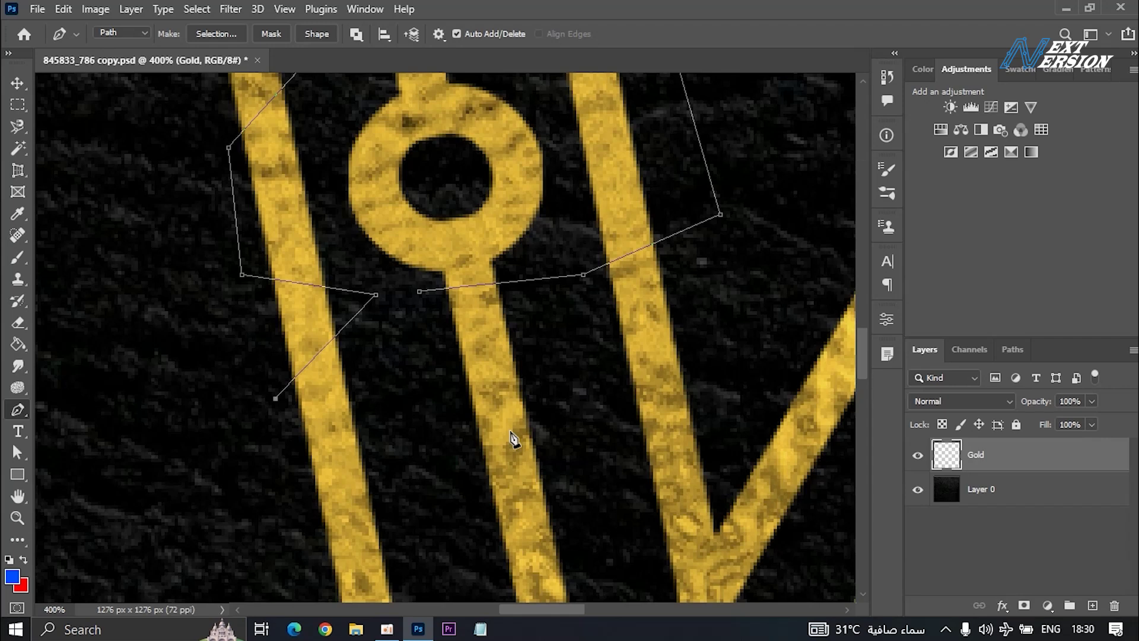
# - Add a curved segment ending on the middle stroke, remove its outgoing handle, and close the path at its starting point
pyautogui.moveTo(509, 433); pyautogui.dragTo(642, 343)
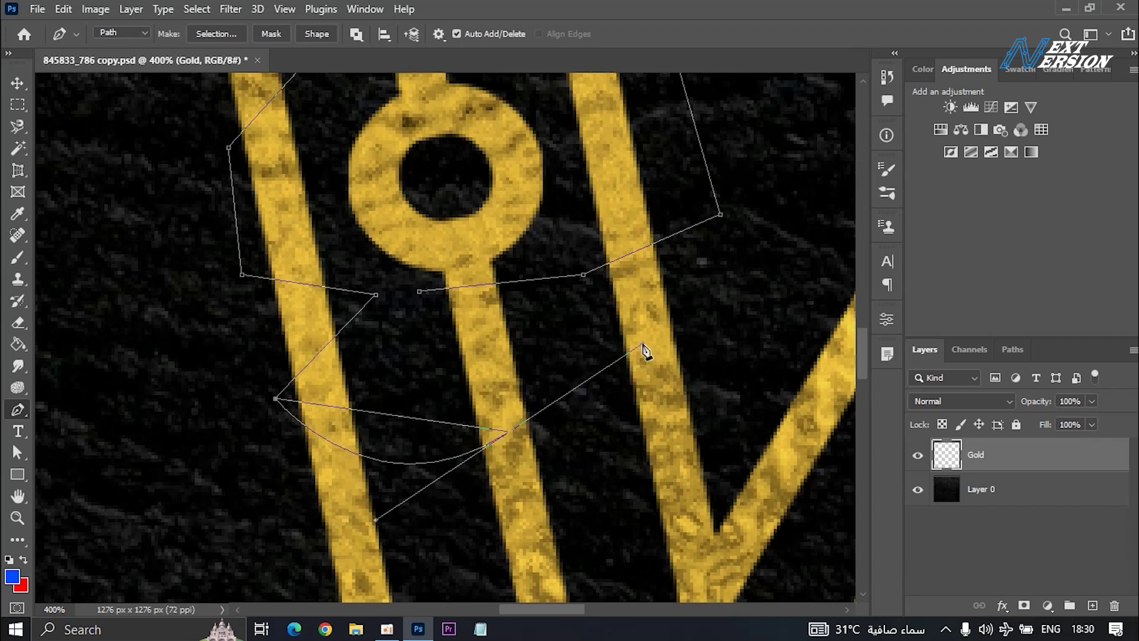
pyautogui.keyDown('alt'); pyautogui.click(510, 435); pyautogui.keyUp('alt')
pyautogui.scroll(1, 422, 436)
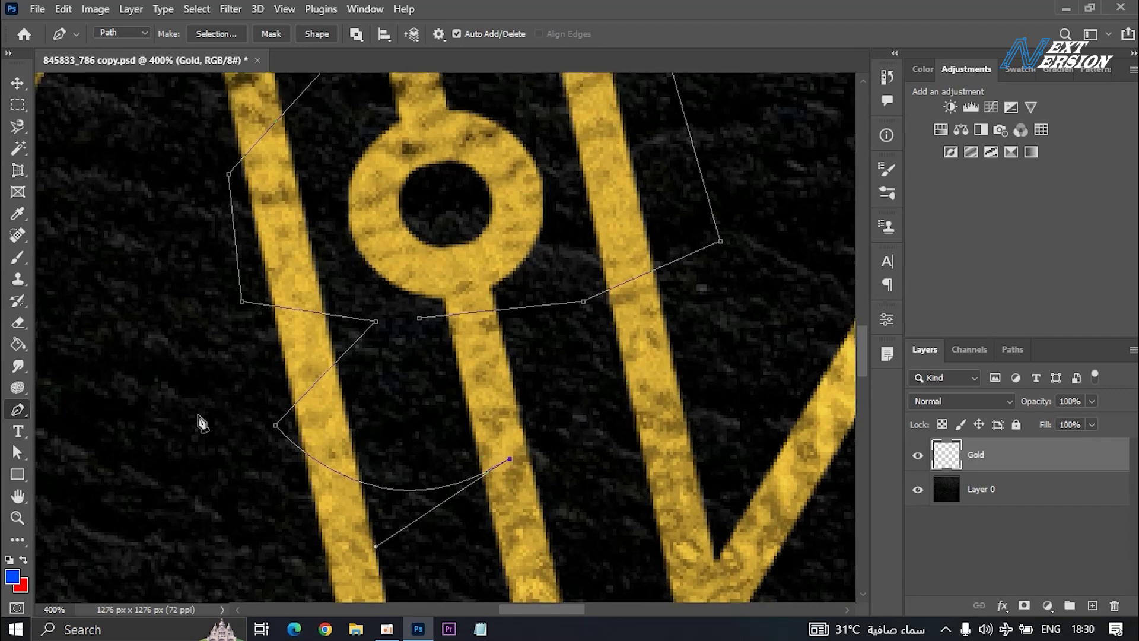
pyautogui.click(419, 320)
pyautogui.scroll(3, 400, 389)
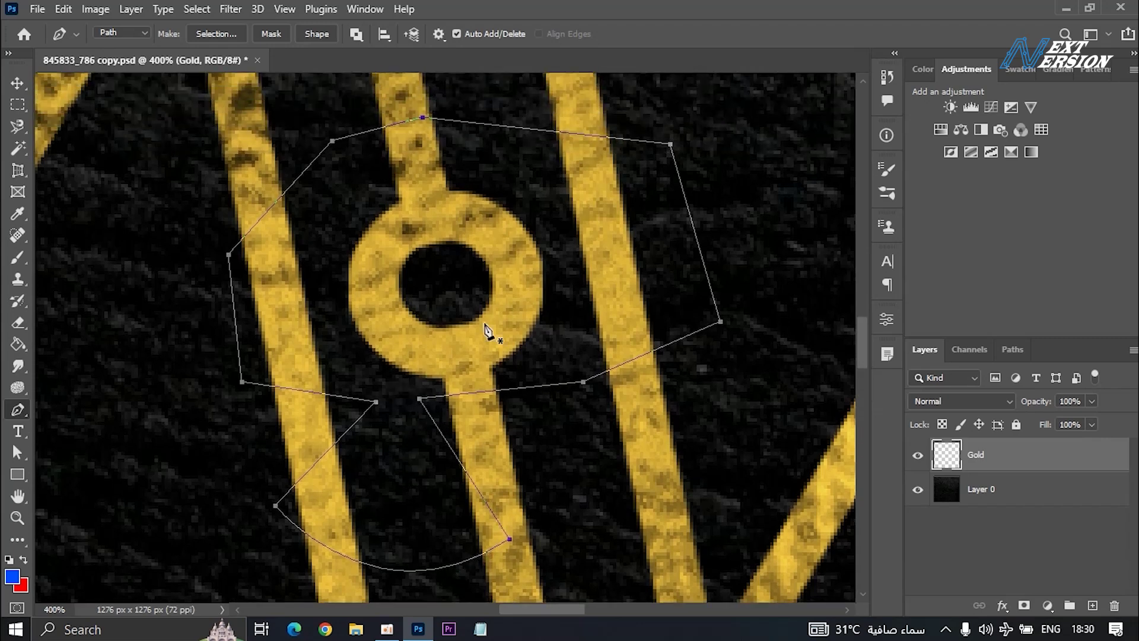
# - Make a selection from the closed path around the centre ring
pyautogui.scroll(-2, 558, 424)
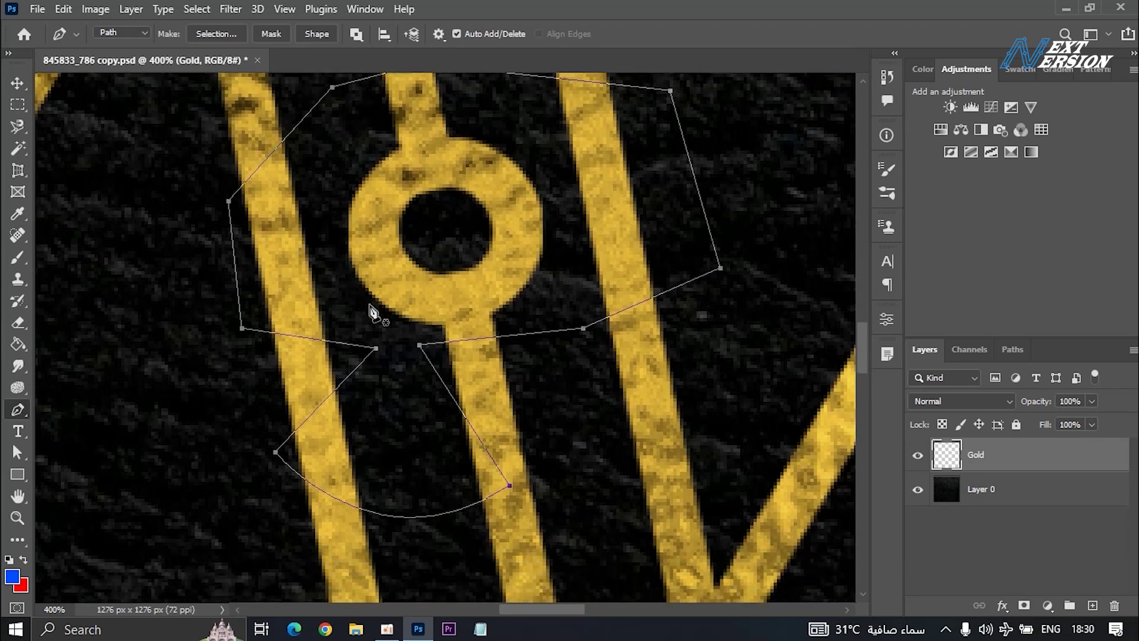
pyautogui.scroll(1, 381, 275)
pyautogui.rightClick(412, 264)
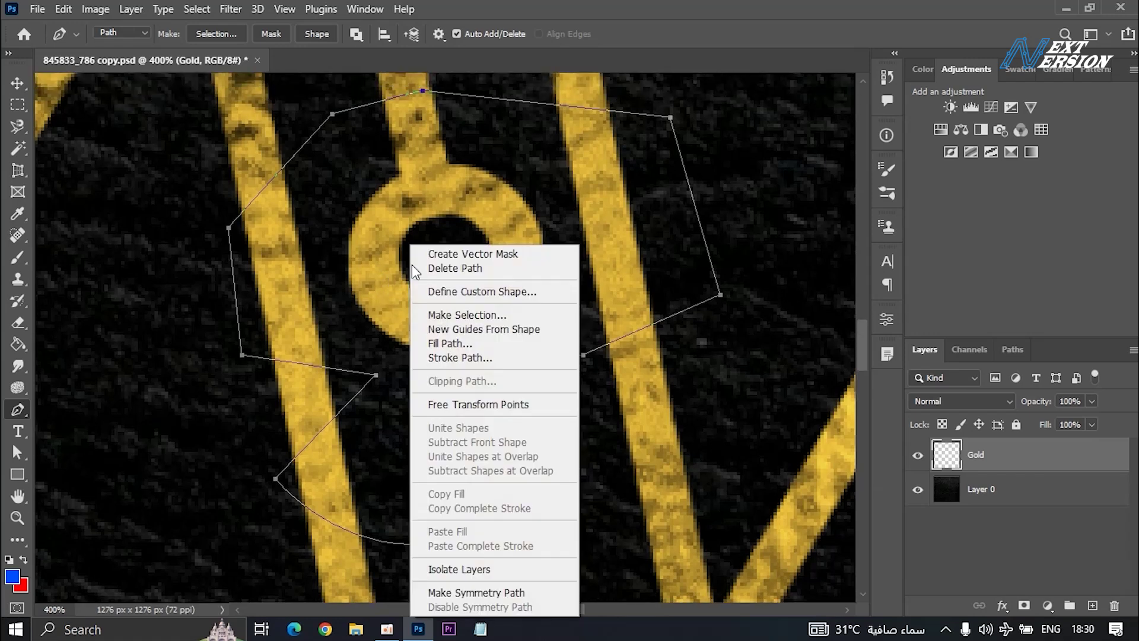
pyautogui.click(509, 316)
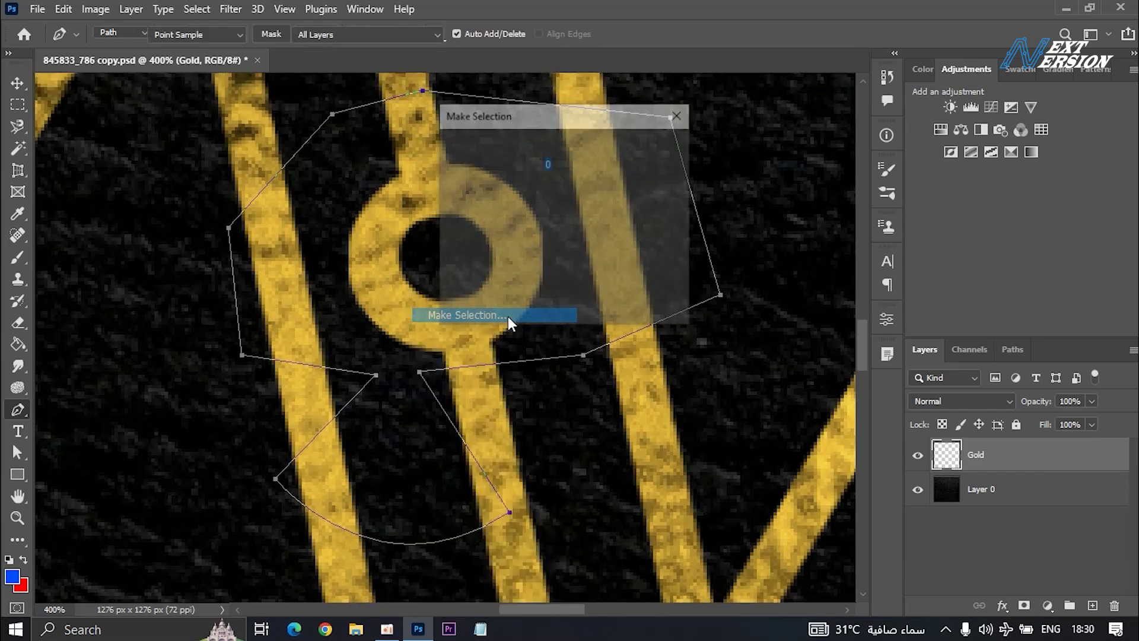
pyautogui.click(653, 153)
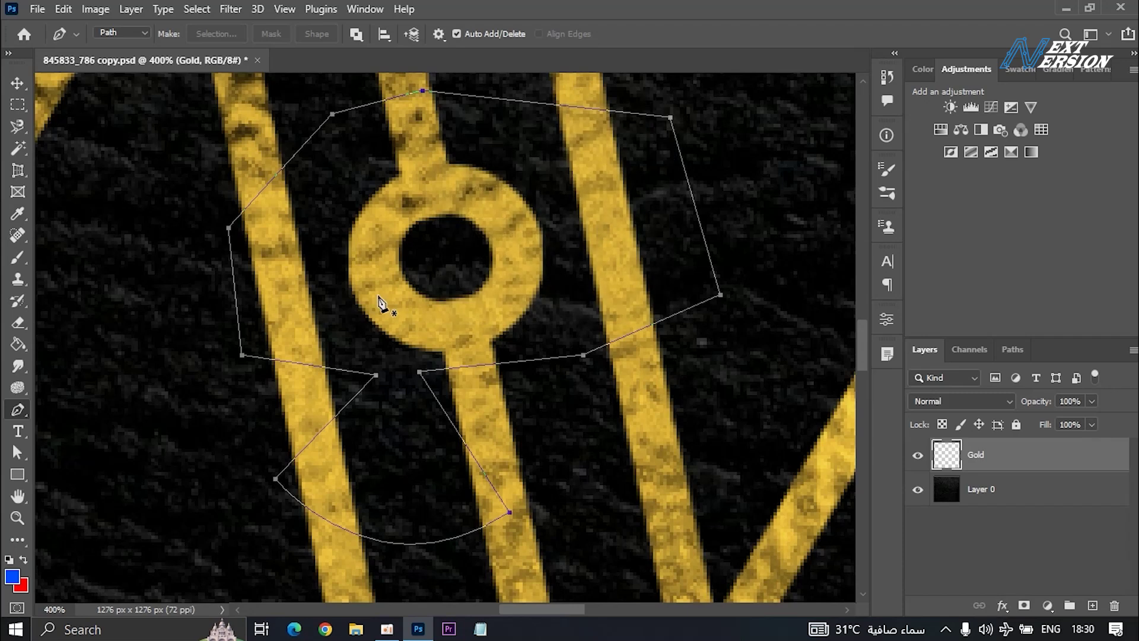
pyautogui.scroll(2, 386, 305)
pyautogui.scroll(-2, 398, 381)
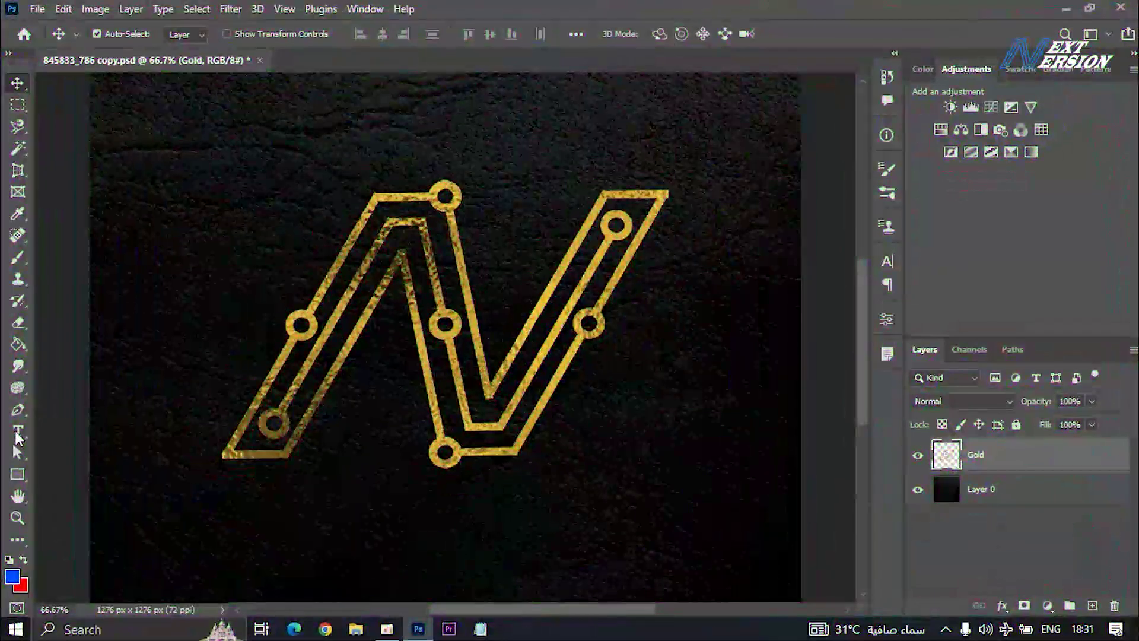
# - Add a blue first name as text above the N logo in AA-TYPO Bold at 39.03 pt, and move it slightly down
pyautogui.press('t')
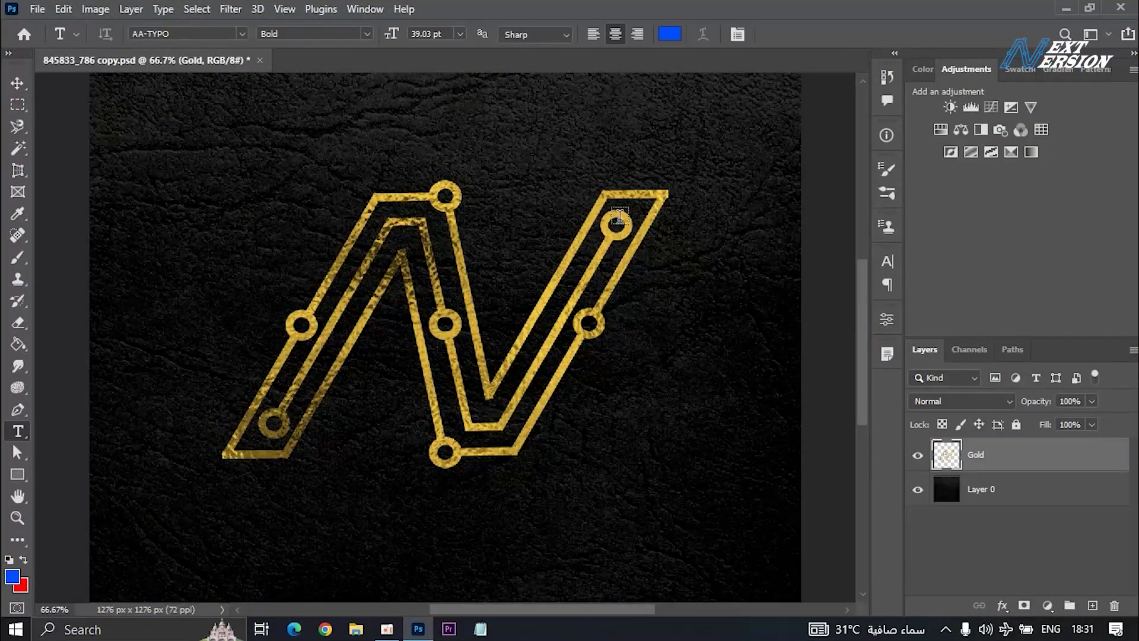
pyautogui.click(412, 127)
pyautogui.write('Tarek')
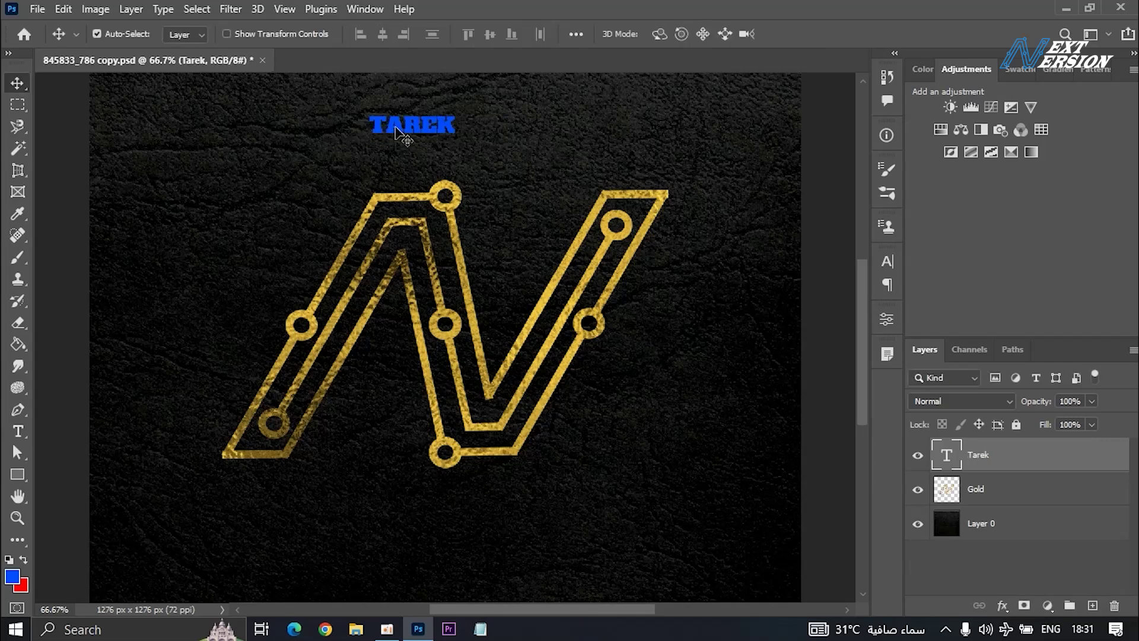
pyautogui.hotkey('ctrl', 'Return')
pyautogui.press('v')
# - Return to the Type tool and show the character settings for the text layer
pyautogui.click(18, 433)
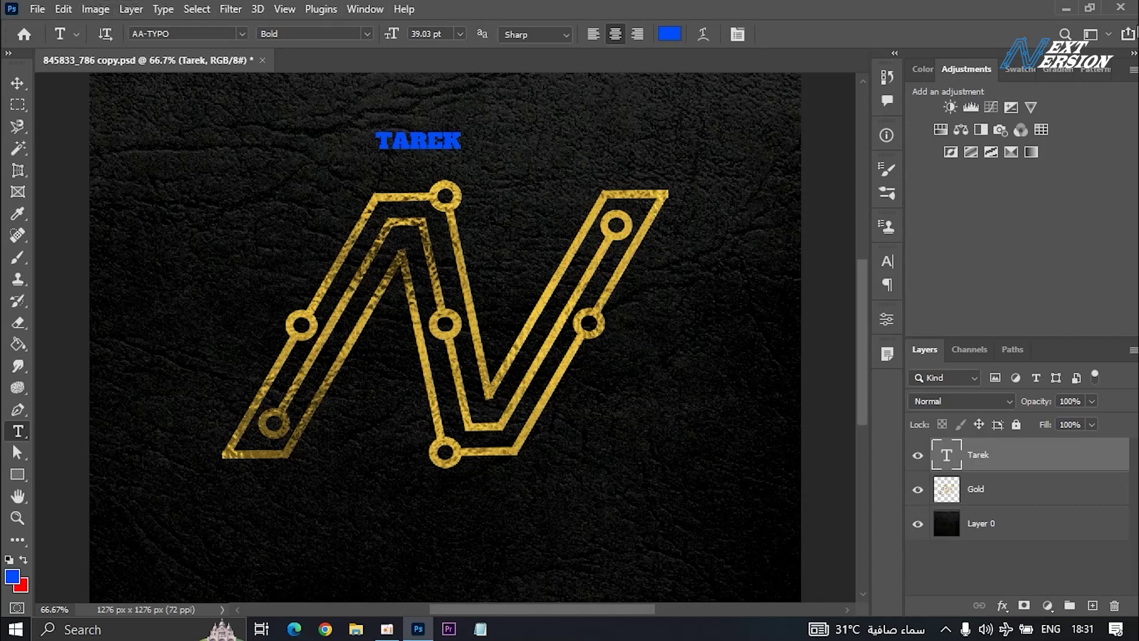
pyautogui.click(888, 262)
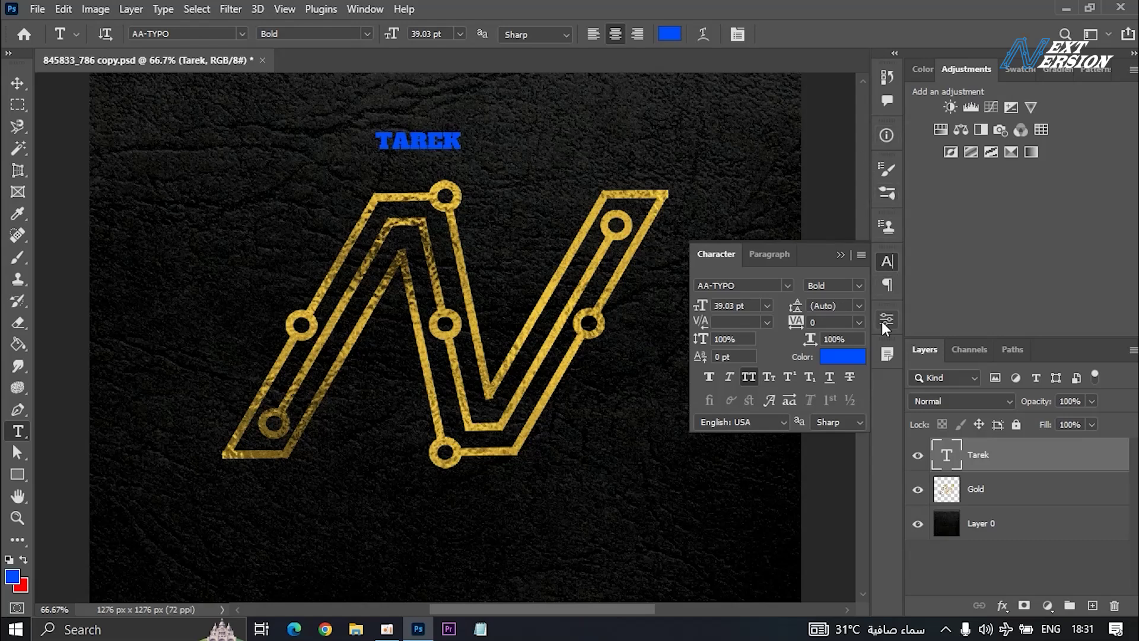
# - Hide the character settings, display the path selection tool group, and make the Gold layer active
pyautogui.click(887, 262)
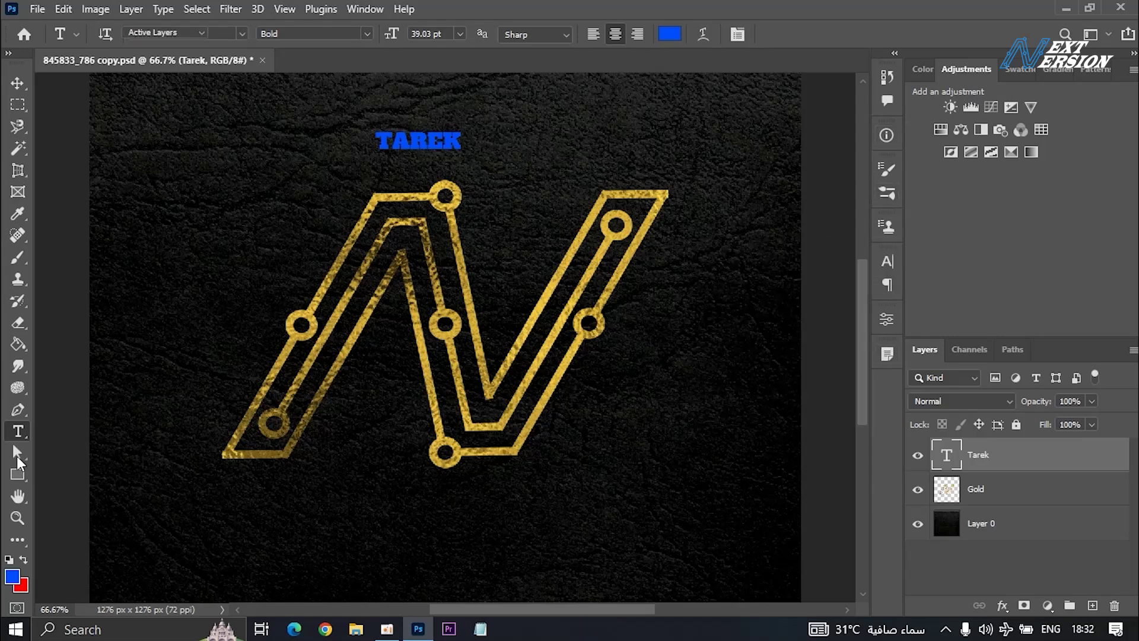
pyautogui.click(18, 453)
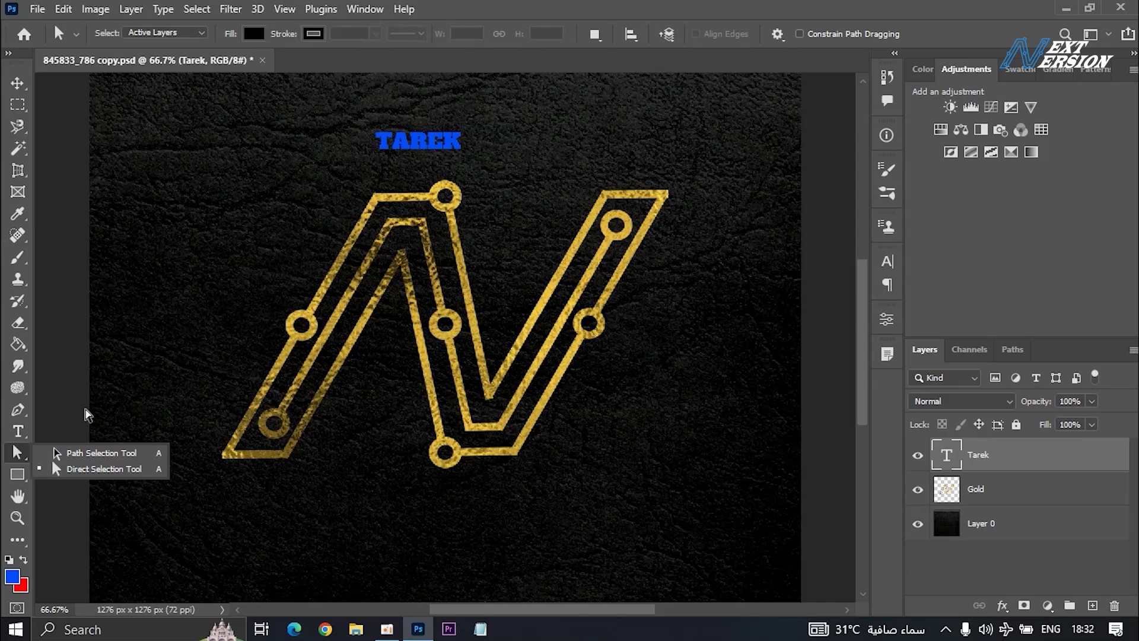
pyautogui.moveTo(403, 142); pyautogui.dragTo(478, 209)
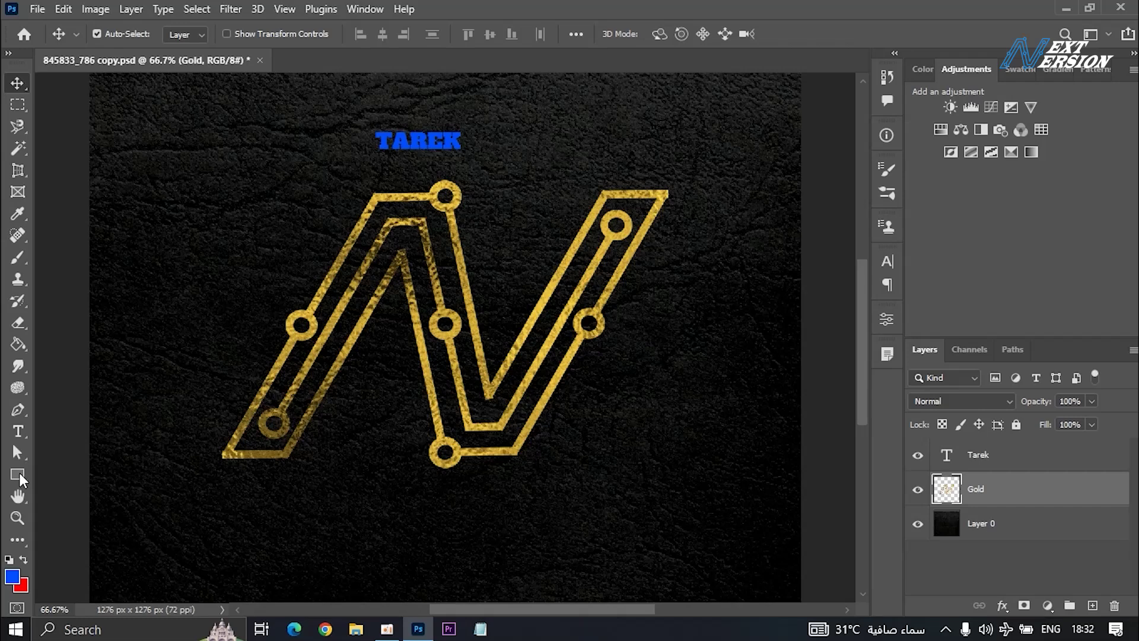
# - Draw a 412 × 412 px square with no fill and a blue 7.41 px stroke over the N's lower-left leg using the Rectangle Tool
pyautogui.click(19, 473)
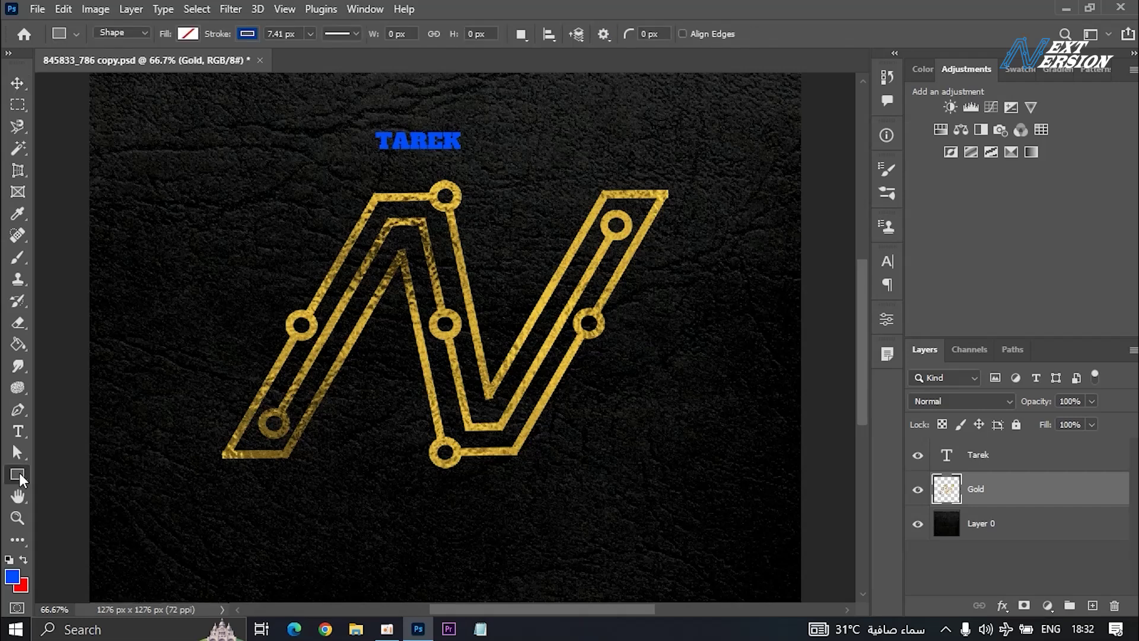
pyautogui.rightClick(19, 472)
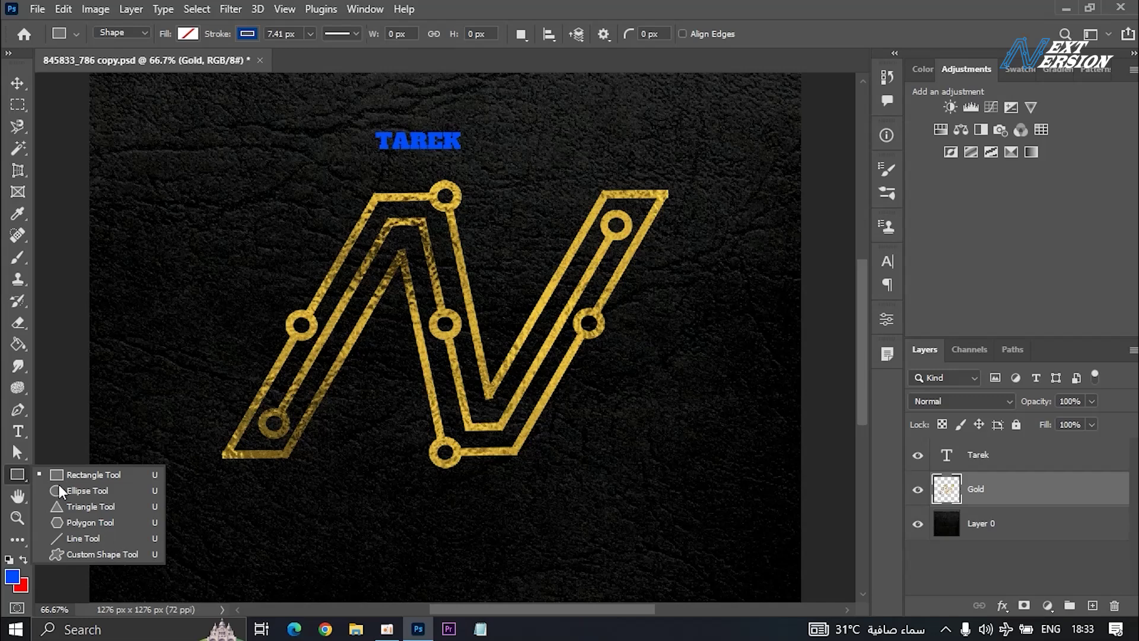
pyautogui.click(90, 475)
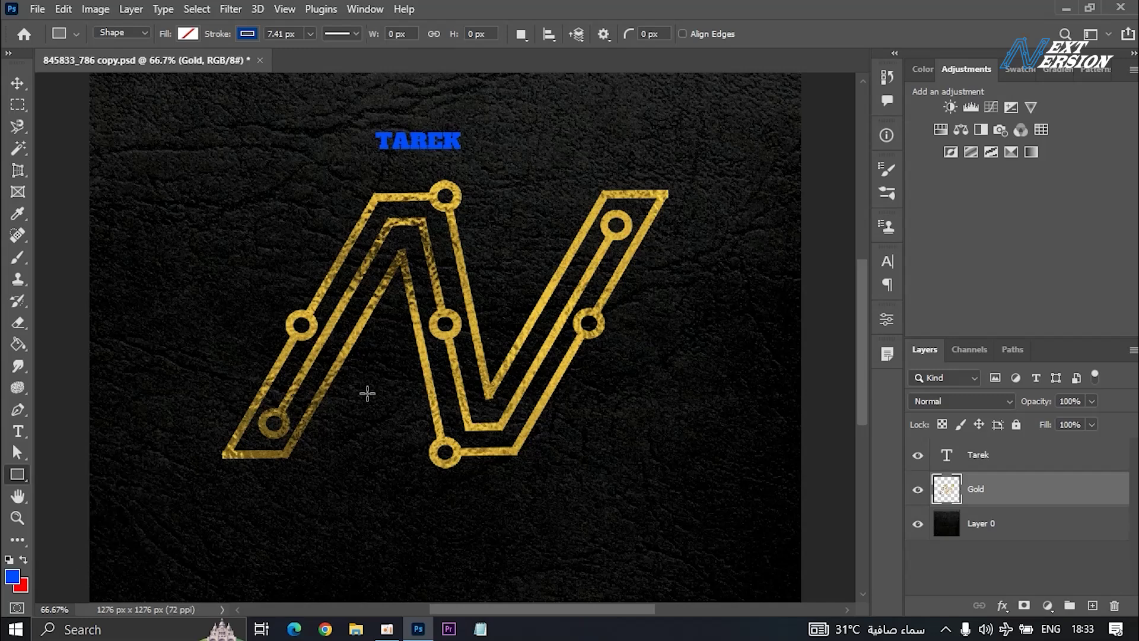
pyautogui.moveTo(172, 484); pyautogui.dragTo(564, 229)
pyautogui.scroll(2, 465, 346)
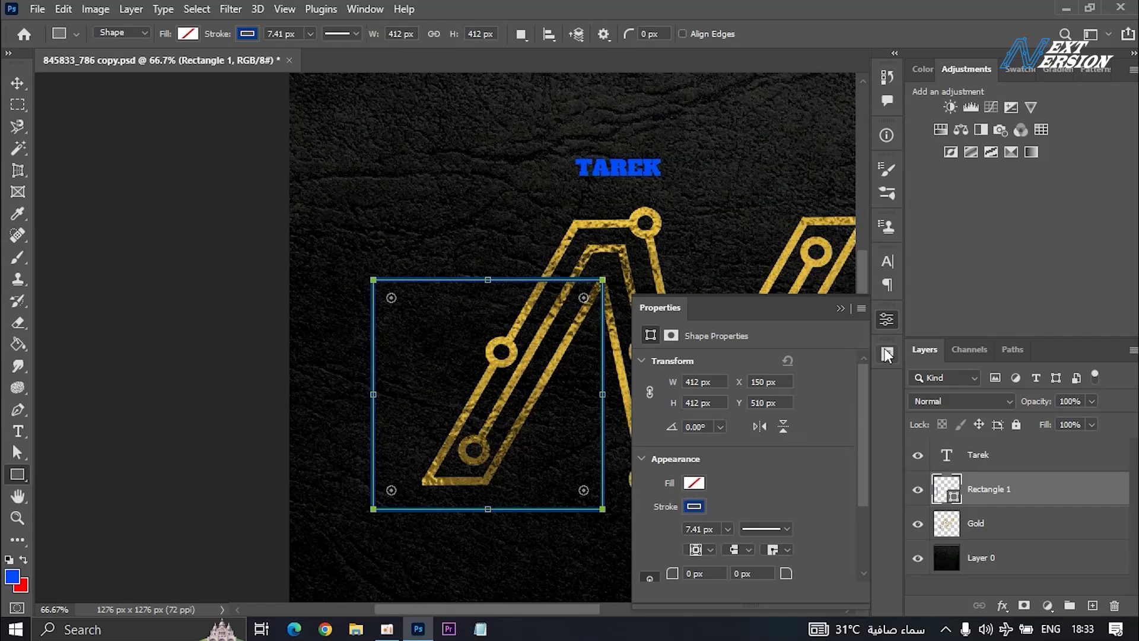
pyautogui.click(887, 319)
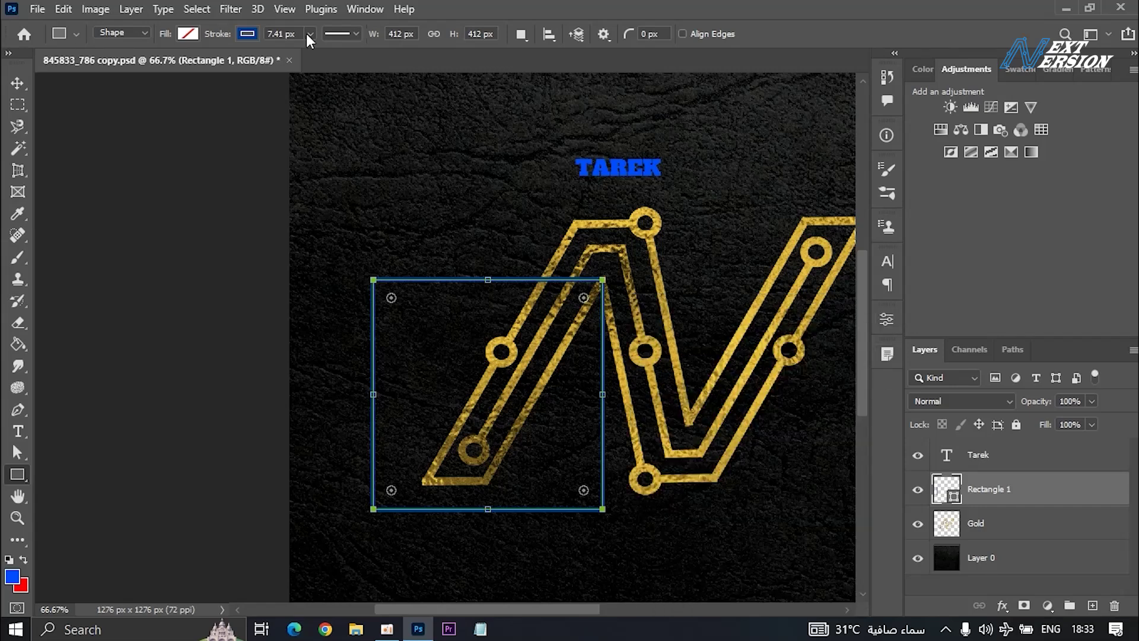
# - Fill the square with bright green and remove its stroke
pyautogui.click(188, 36)
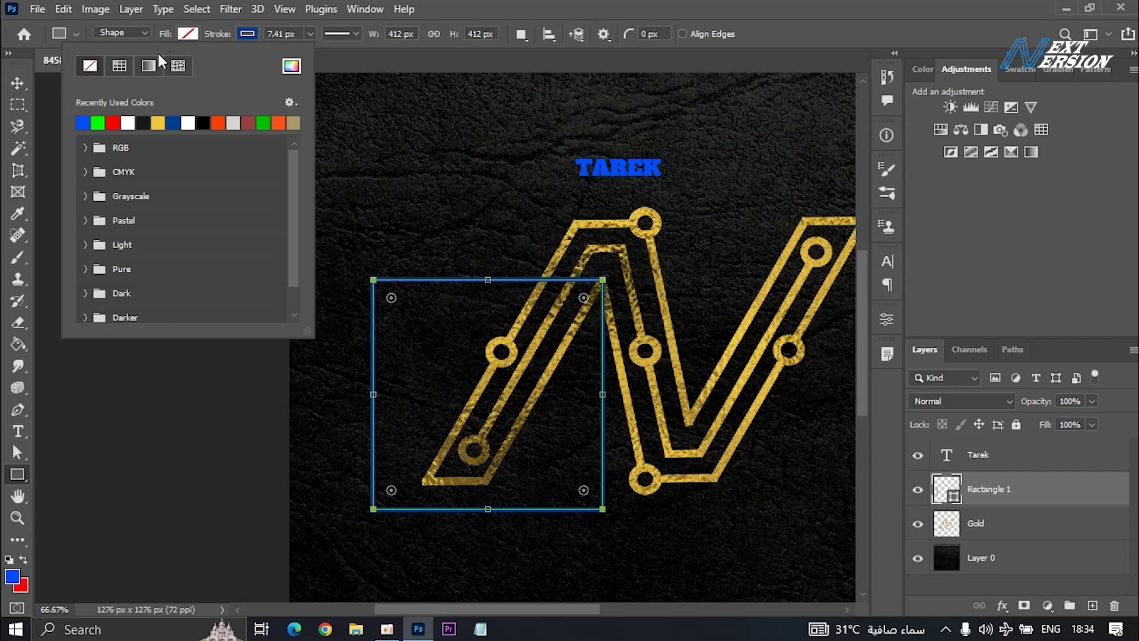
pyautogui.click(100, 123)
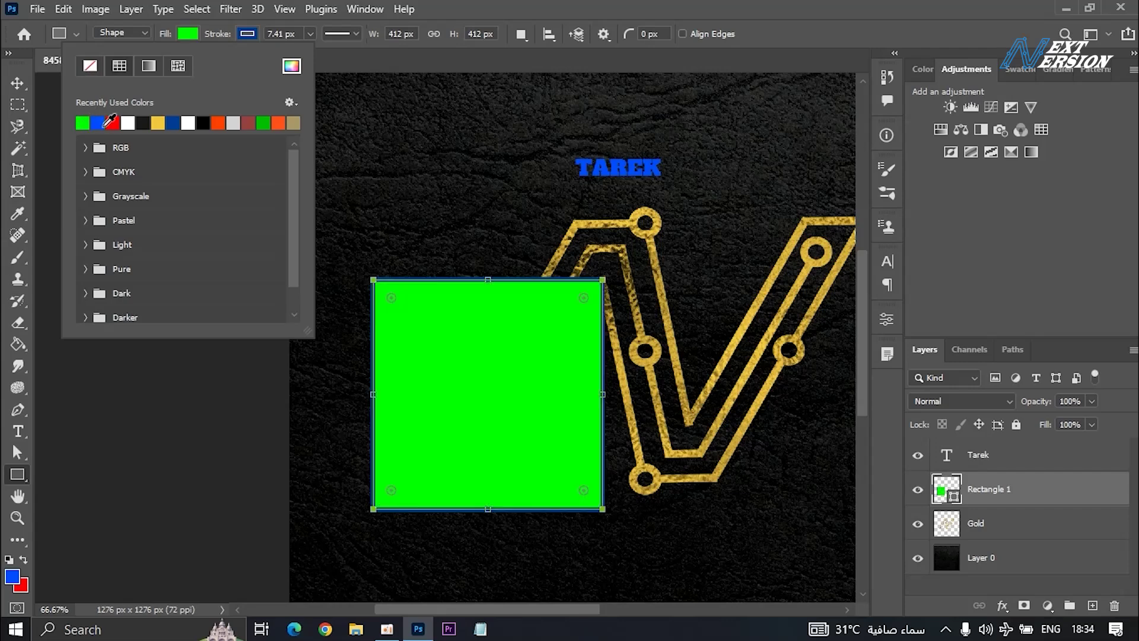
pyautogui.click(251, 35)
pyautogui.click(251, 34)
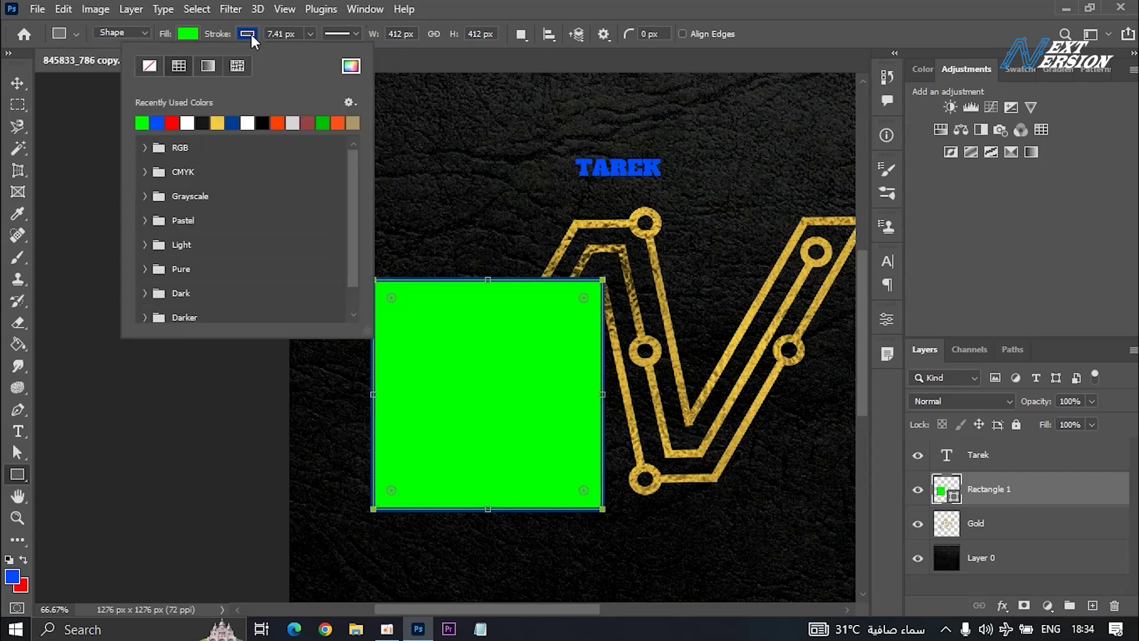
pyautogui.click(148, 69)
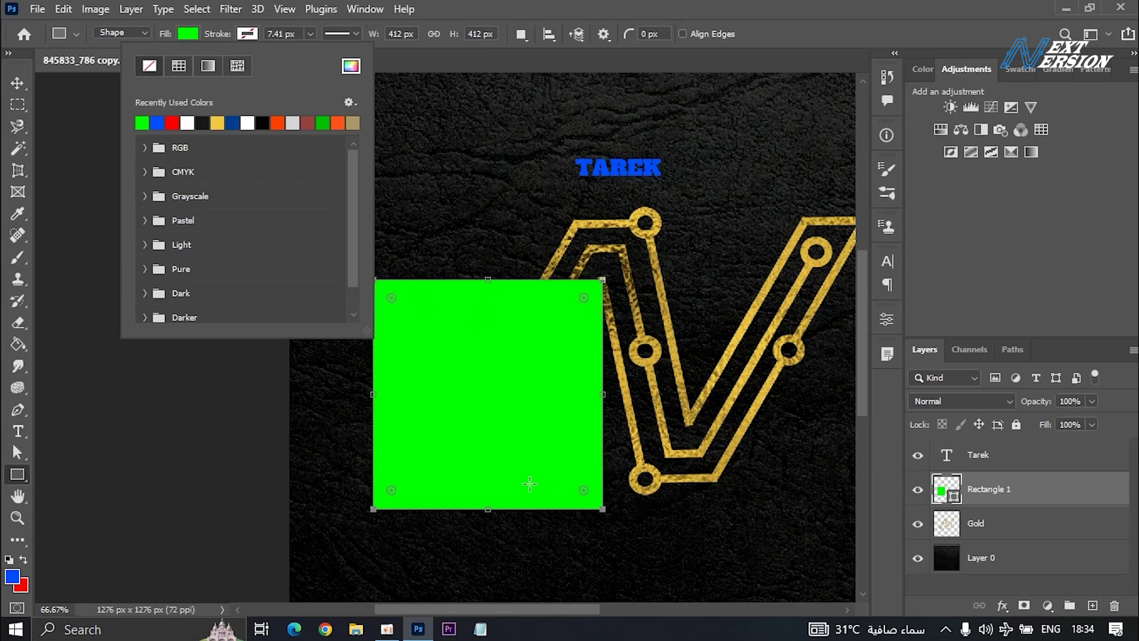
# - Give the square a blue stroke and thicken it to 31.99 px
pyautogui.click(312, 35)
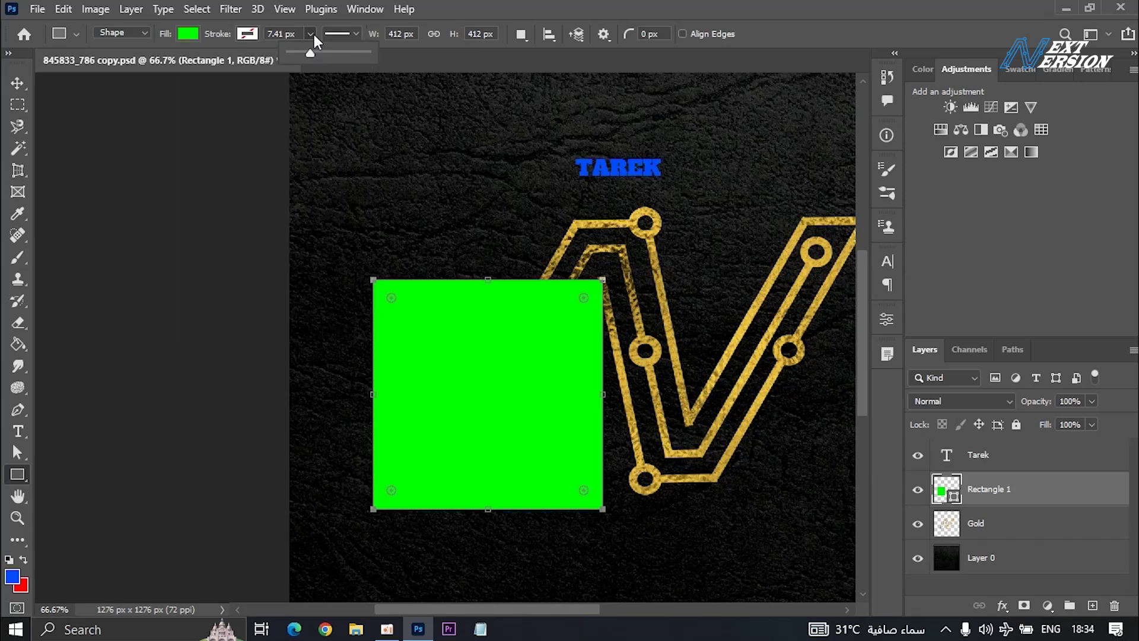
pyautogui.click(245, 33)
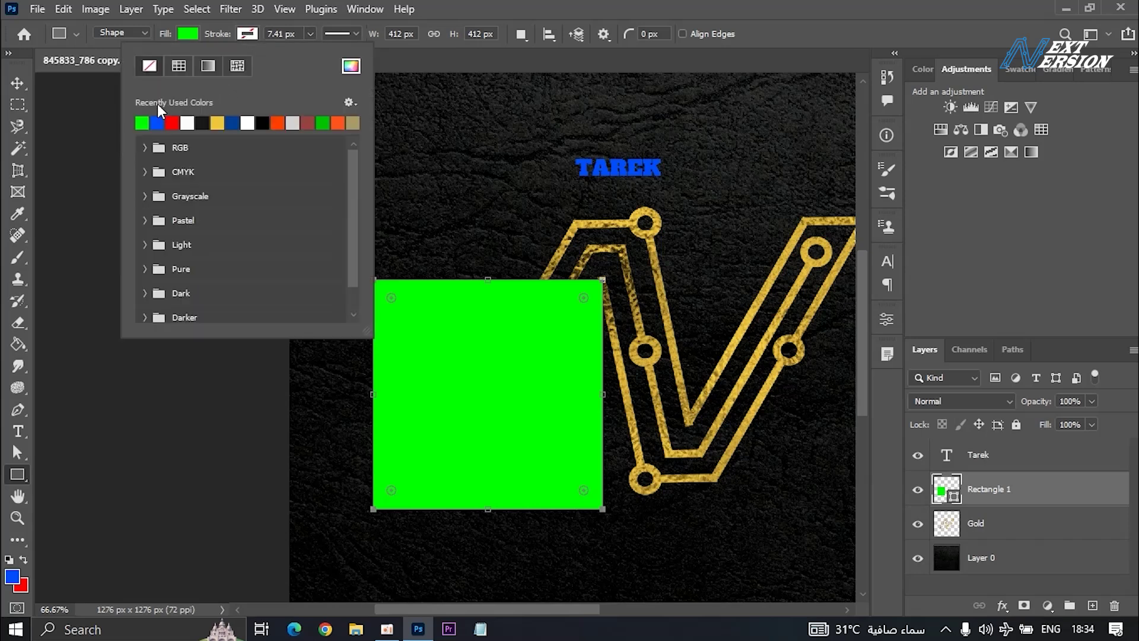
pyautogui.click(157, 122)
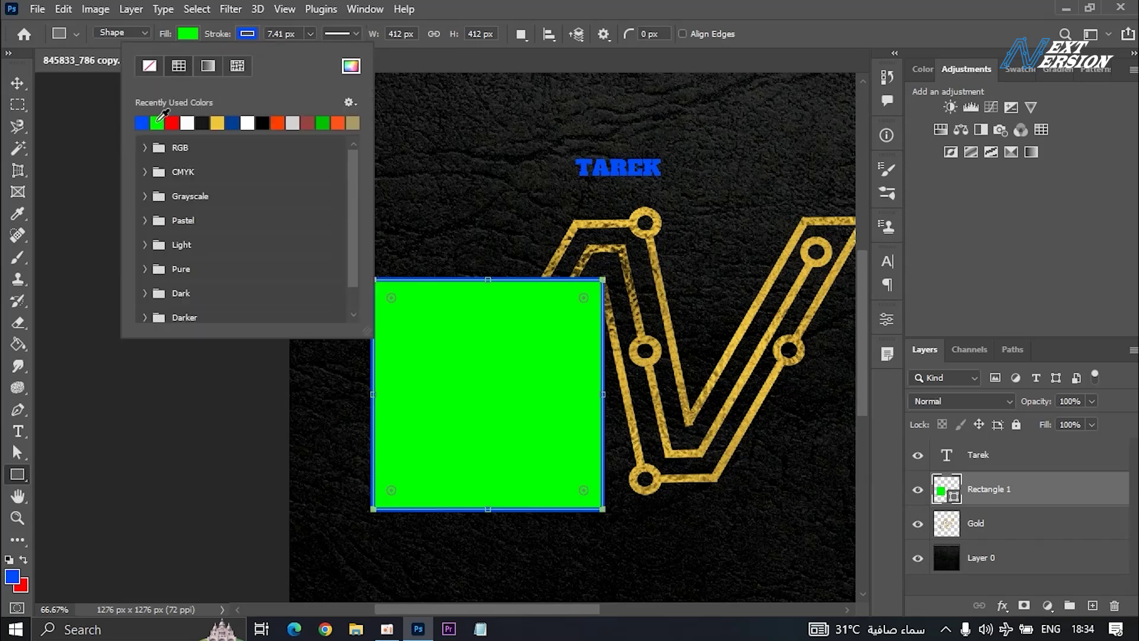
pyautogui.click(308, 35)
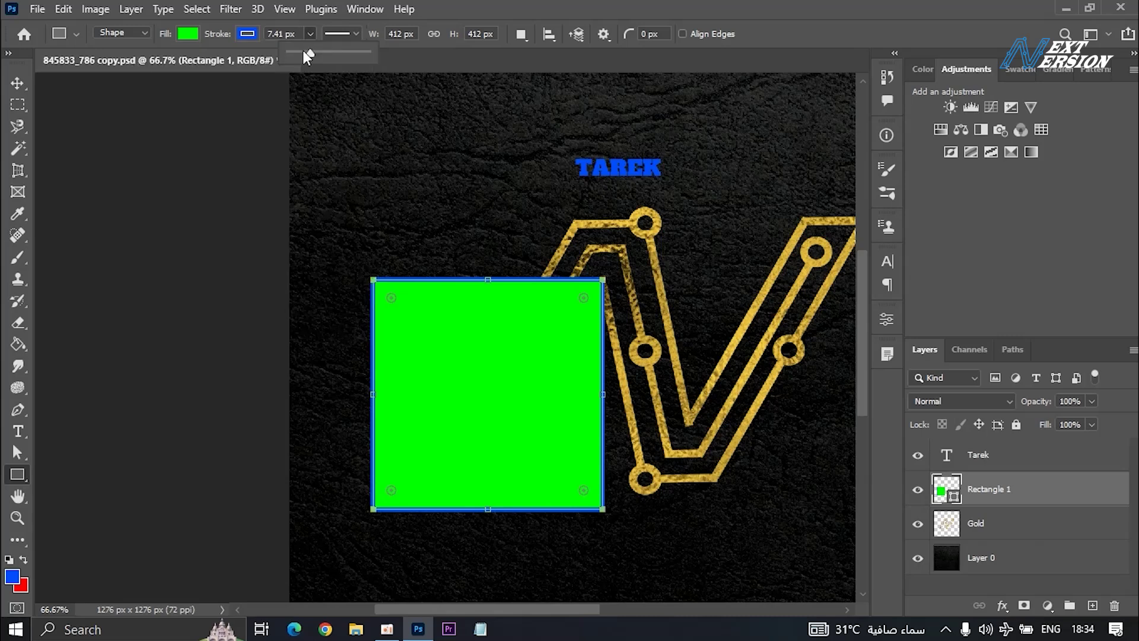
pyautogui.moveTo(312, 55)
pyautogui.mouseDown()
pyautogui.moveTo(357, 60)
pyautogui.moveTo(311, 70)
pyautogui.moveTo(369, 76)
pyautogui.moveTo(342, 79)
pyautogui.mouseUp()
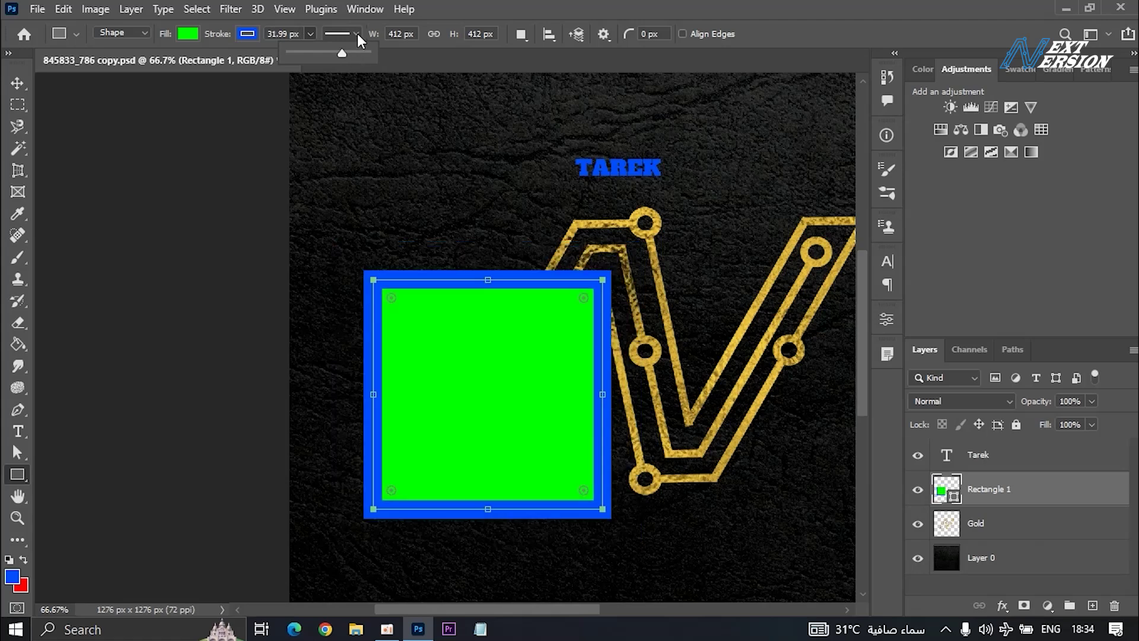
# - Try the dashed line style and the dotted line style on the square's blue stroke
pyautogui.click(356, 34)
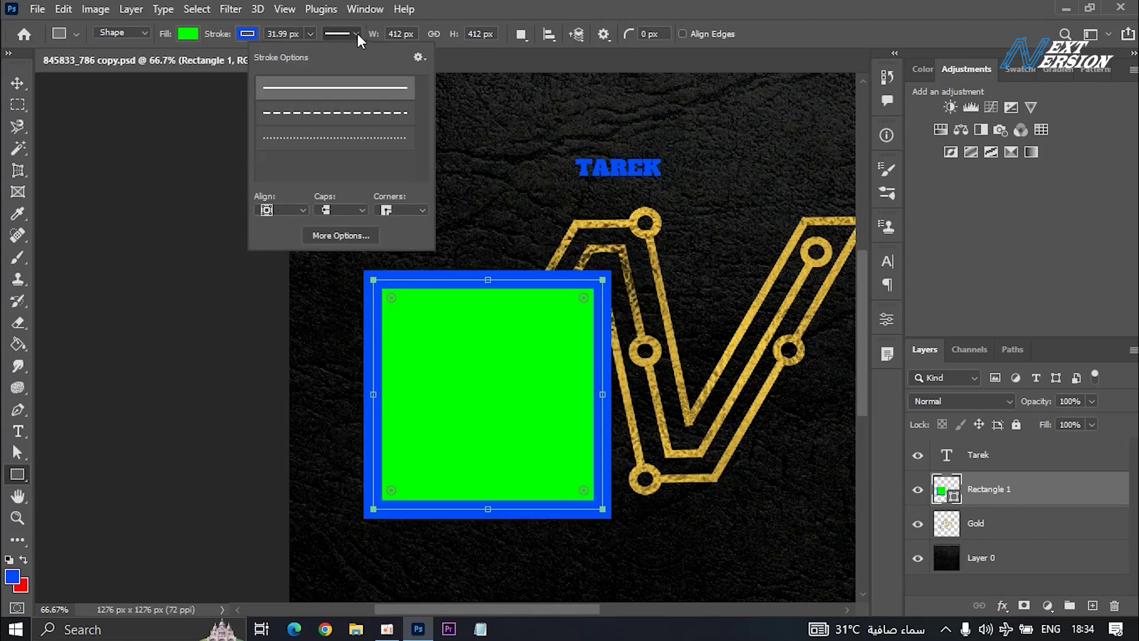
pyautogui.click(342, 117)
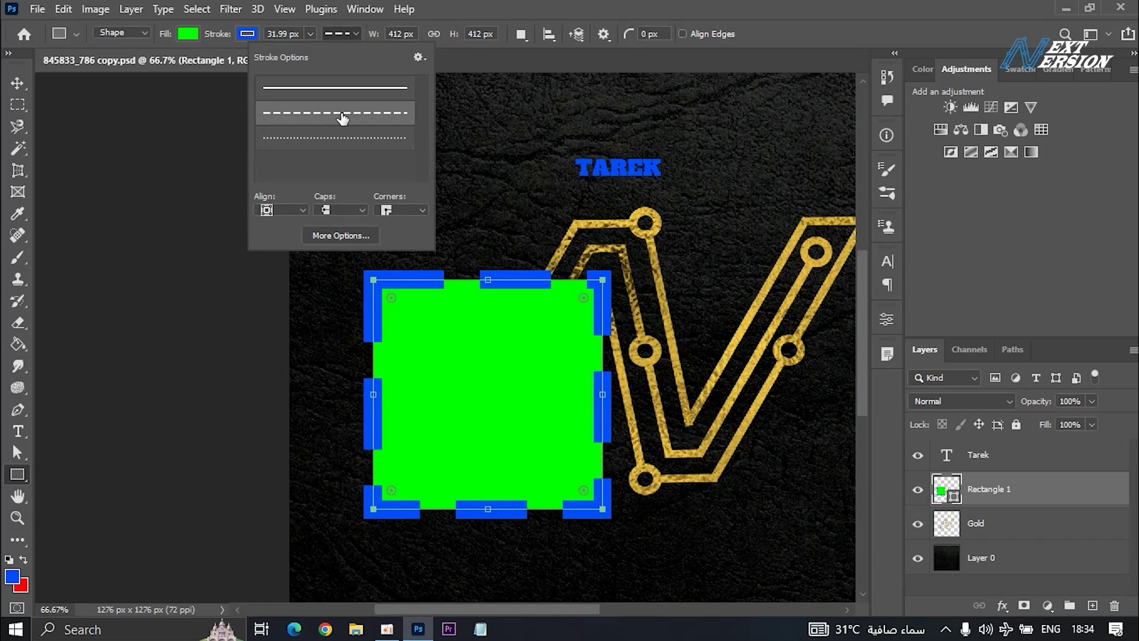
pyautogui.click(340, 37)
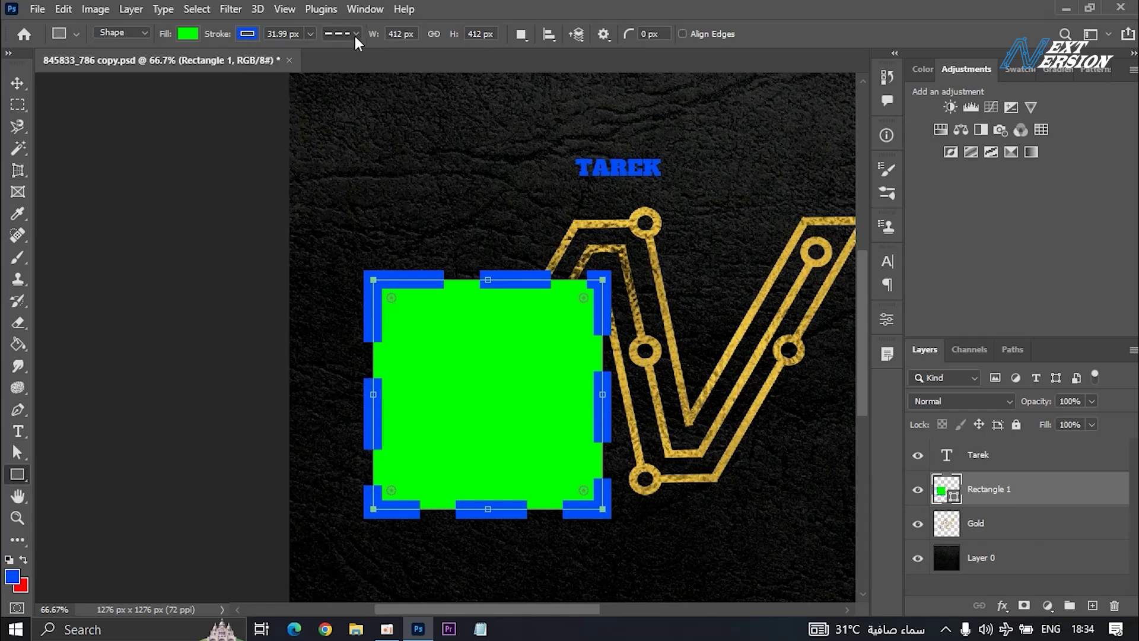
pyautogui.click(355, 37)
pyautogui.click(356, 131)
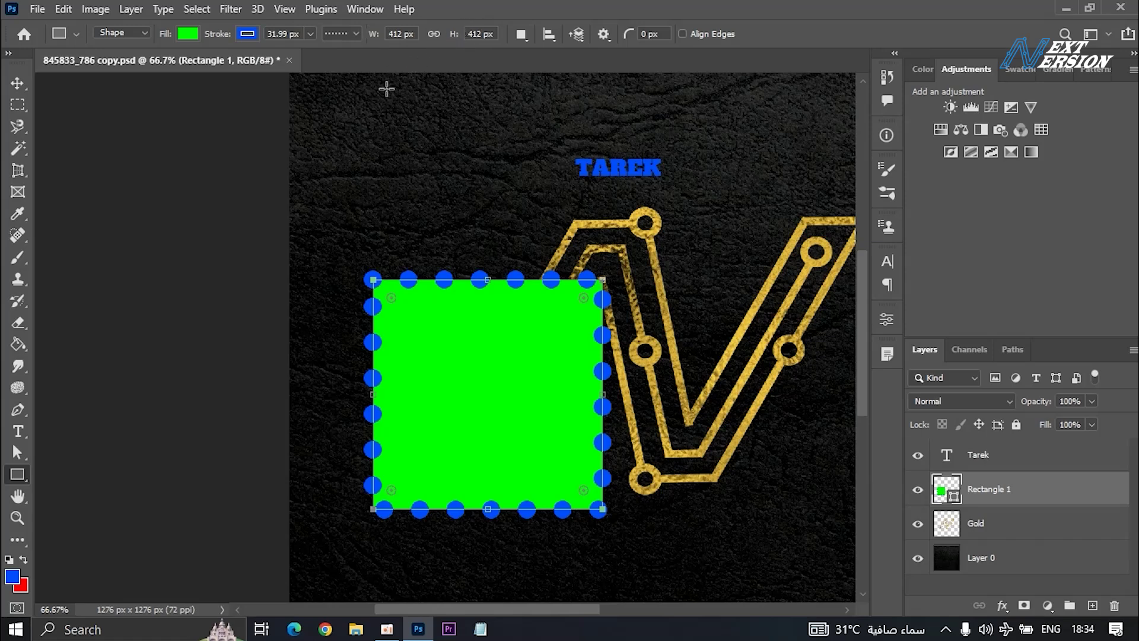
# - Try a width of 507 px for the square
pyautogui.moveTo(378, 43)
pyautogui.mouseDown()
pyautogui.moveTo(349, 42)
pyautogui.moveTo(382, 40)
pyautogui.mouseUp()
pyautogui.write('507')
pyautogui.press('Return')
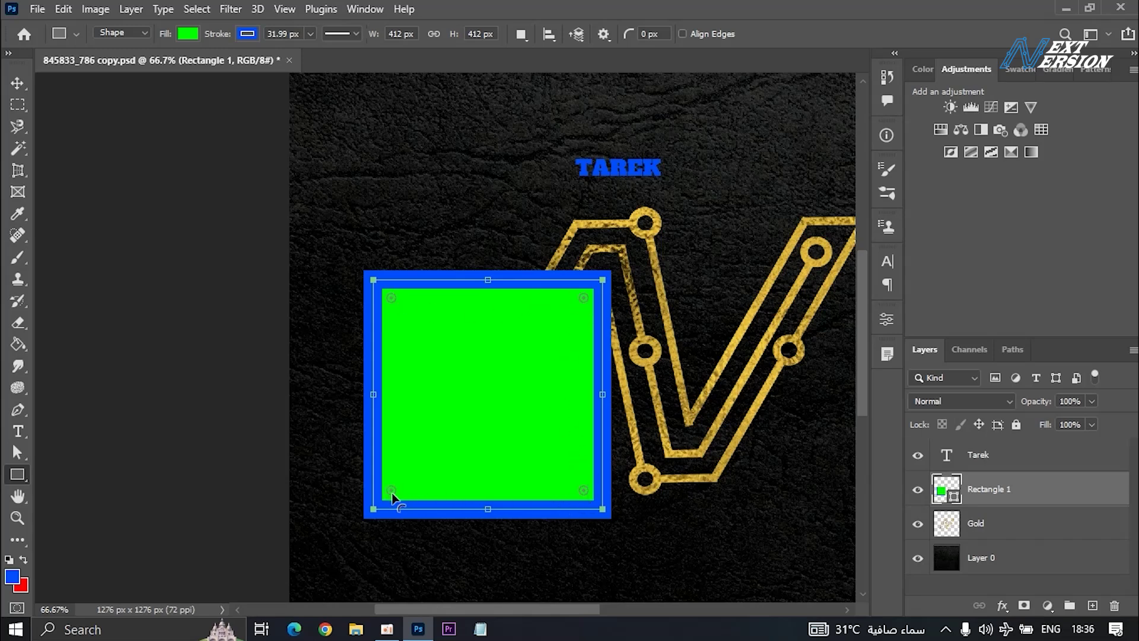
# - Round the square's four corners to a radius of about 56 px
pyautogui.moveTo(391, 493); pyautogui.dragTo(397, 477)
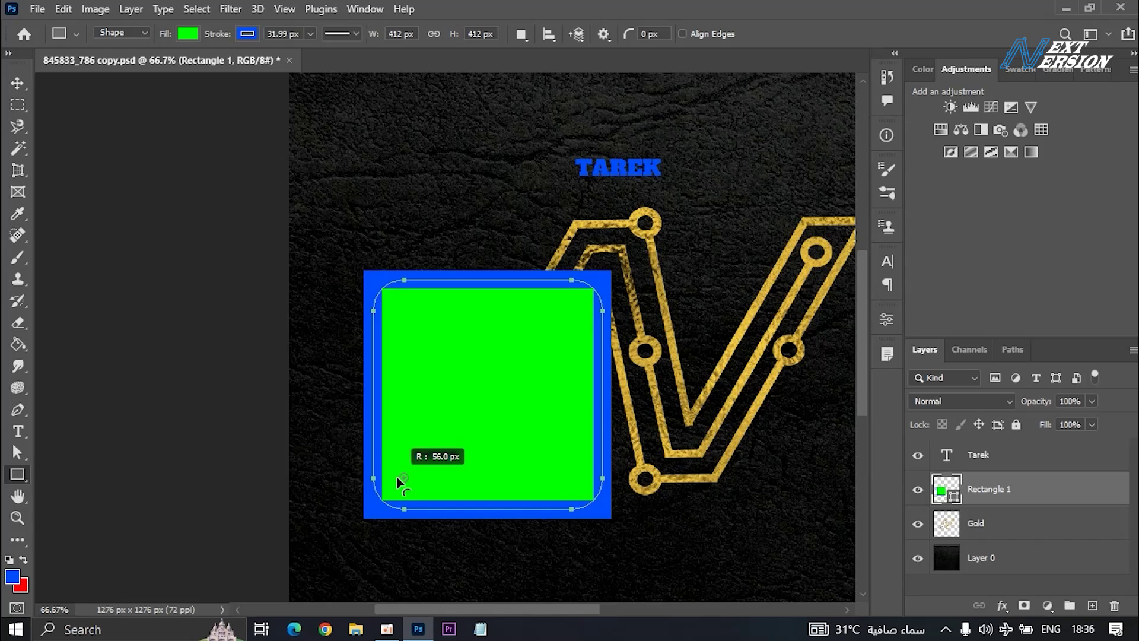
pyautogui.moveTo(397, 477); pyautogui.dragTo(397, 477)
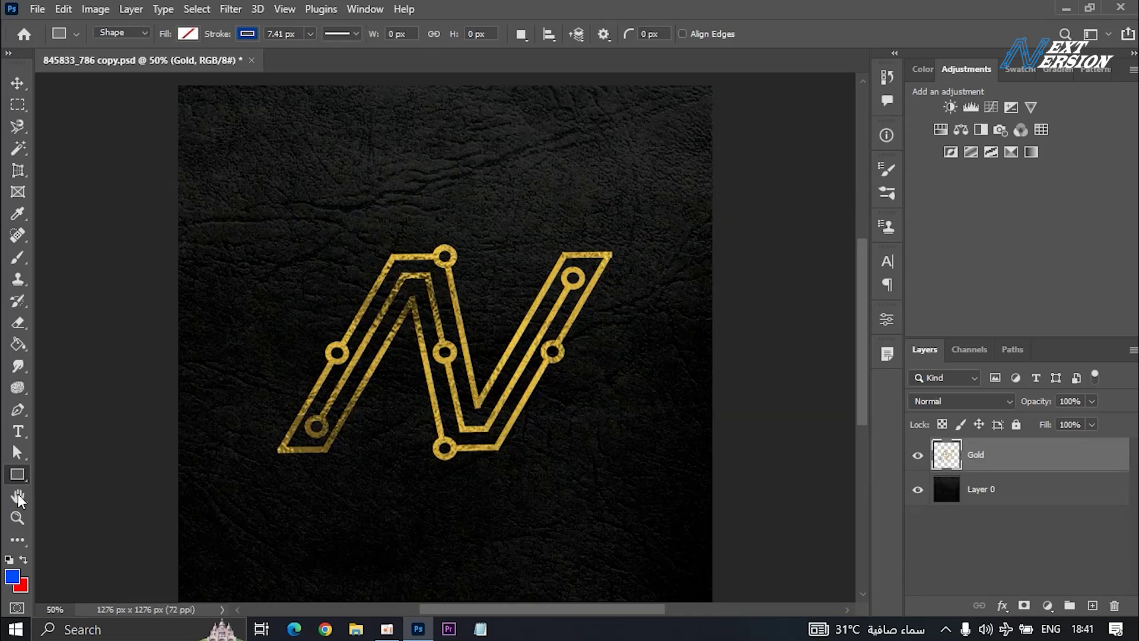
# - Pan around the logo with the Hand tool, and zoom in to 200% and back out to 100% with the Zoom tool
pyautogui.click(18, 497)
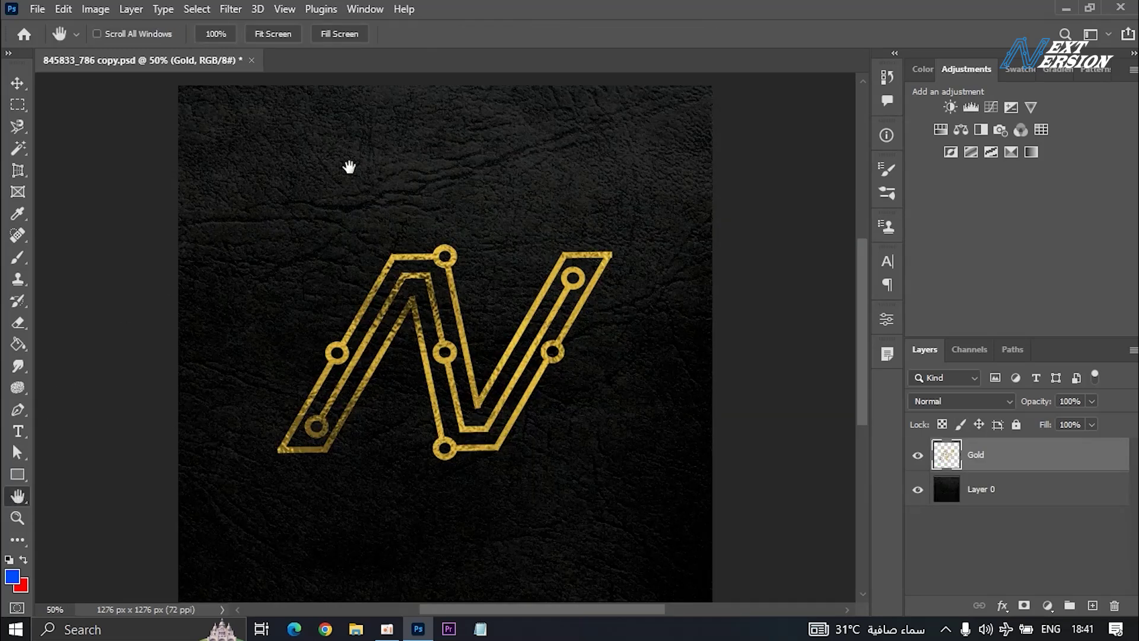
pyautogui.moveTo(326, 461); pyautogui.dragTo(204, 448)
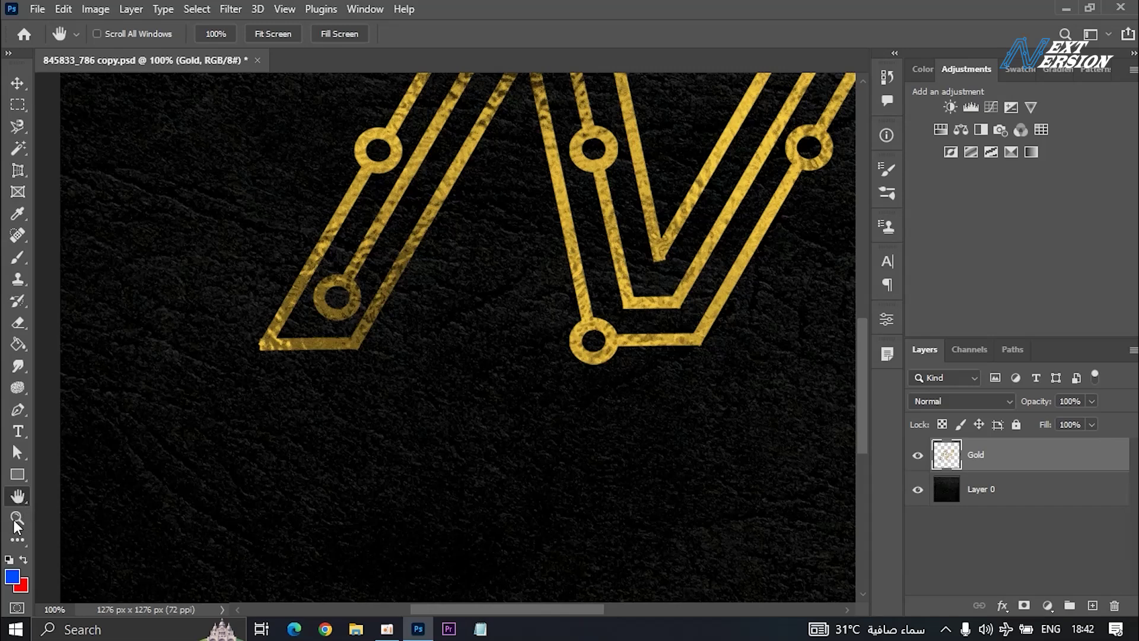
pyautogui.click(18, 519)
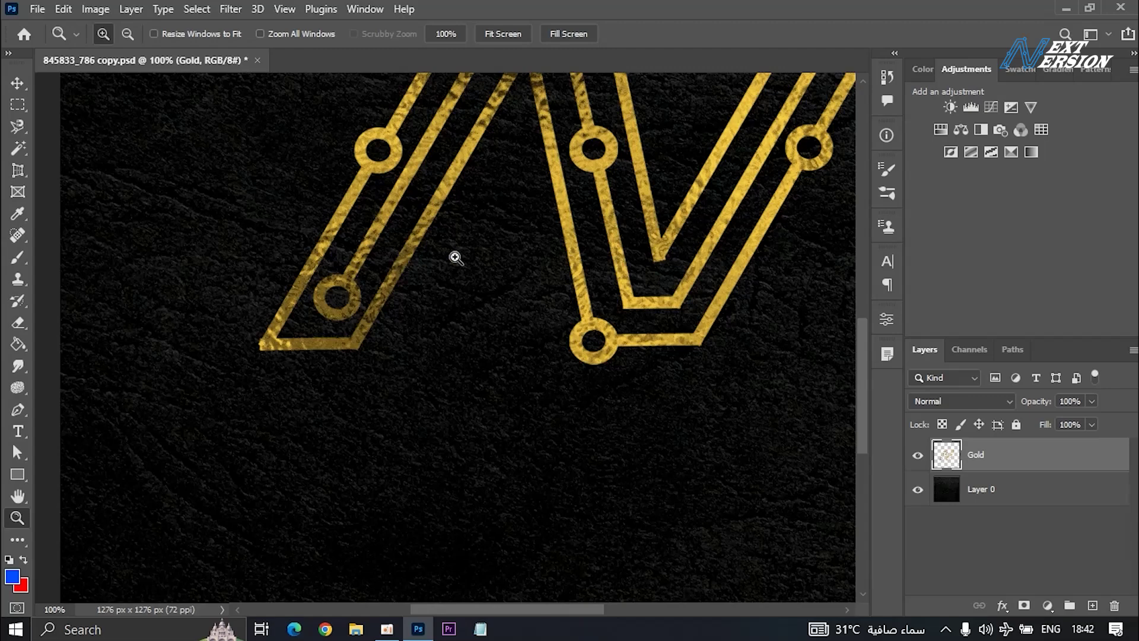
pyautogui.click(636, 183)
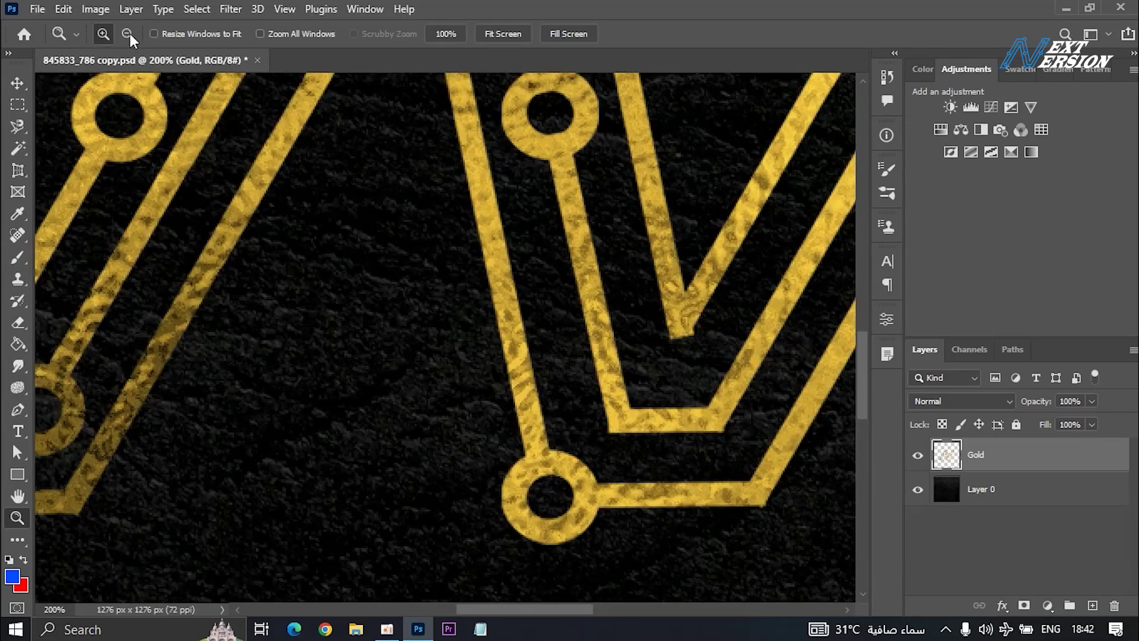
pyautogui.click(127, 34)
pyautogui.click(483, 288)
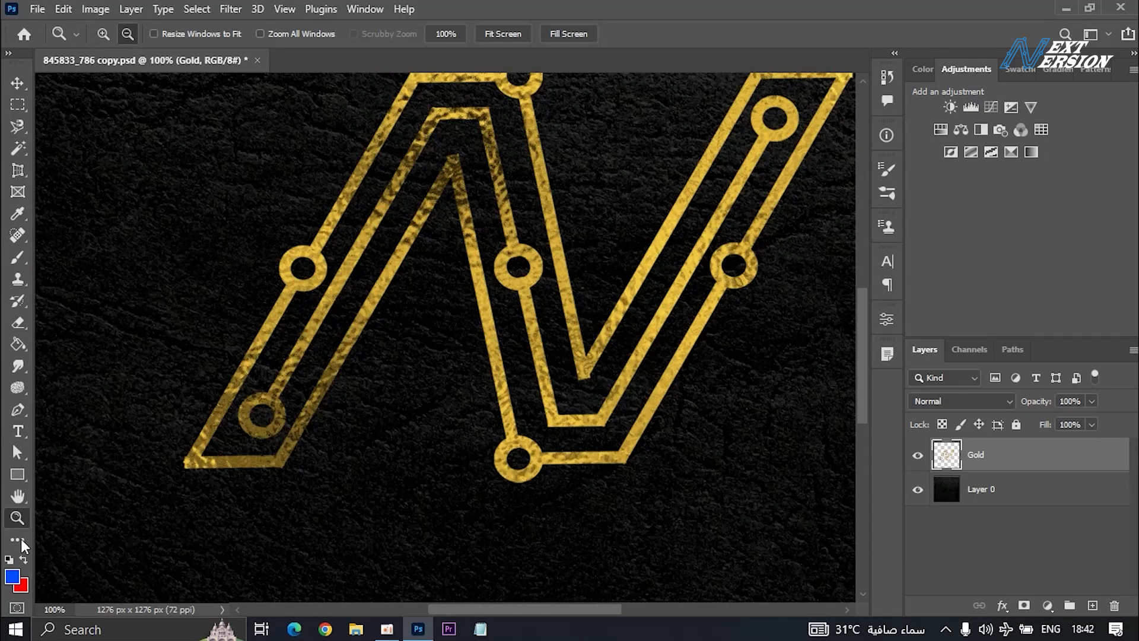
# - Review the full list of tools in the Customize Toolbar dialog and cancel it without making changes
pyautogui.click(20, 540)
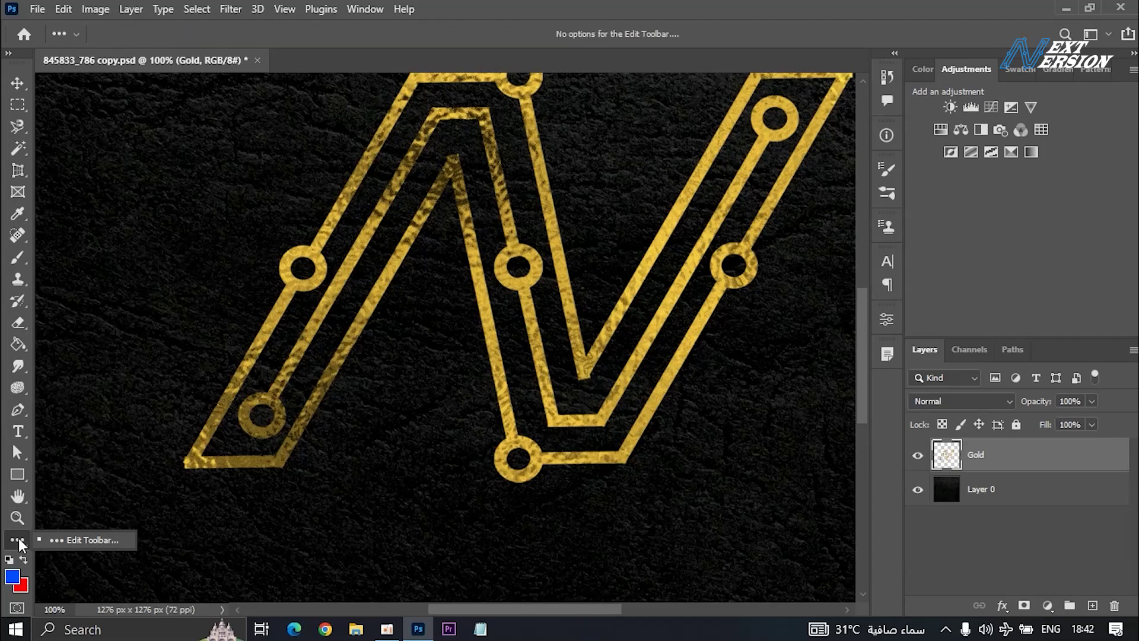
pyautogui.click(71, 536)
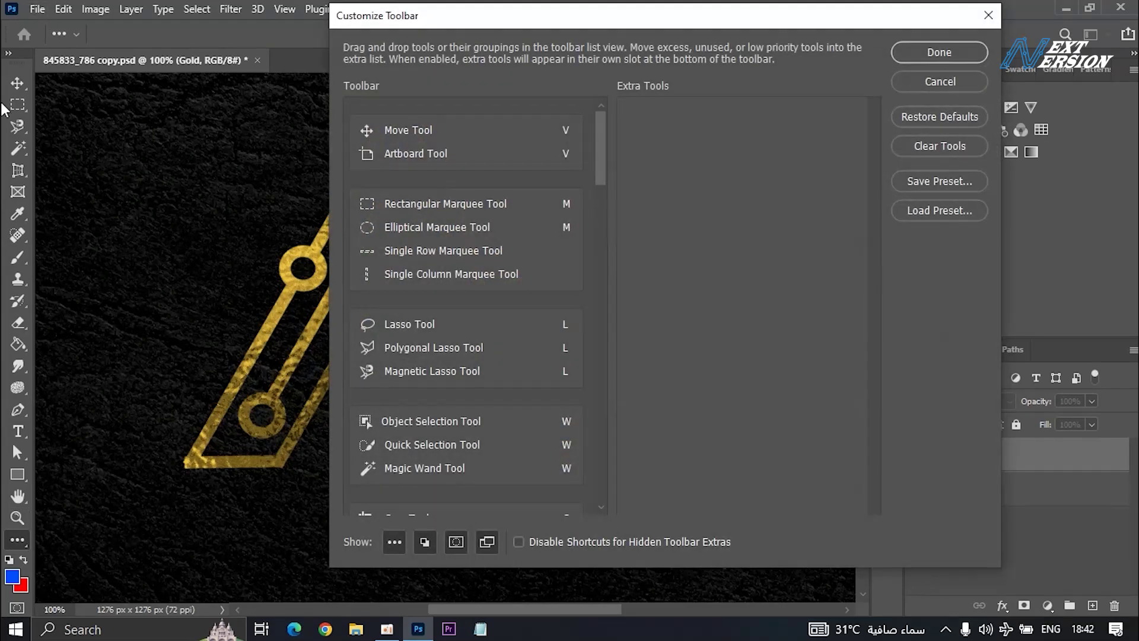
pyautogui.moveTo(519, 17); pyautogui.dragTo(598, 35)
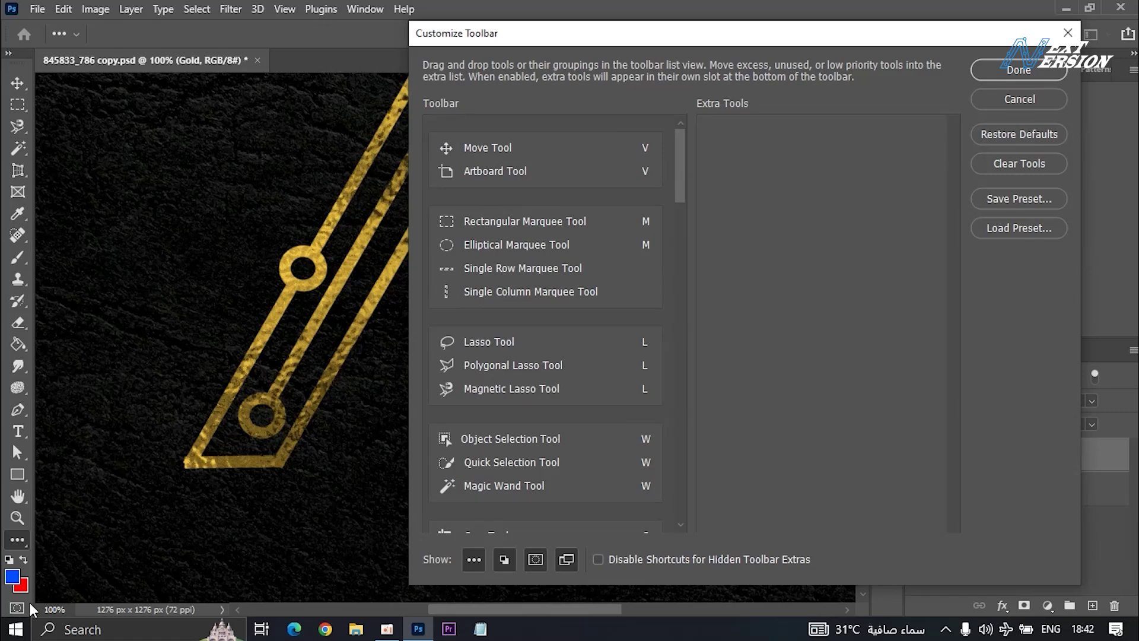
pyautogui.scroll(-3, 550, 371)
pyautogui.scroll(-10, 552, 383)
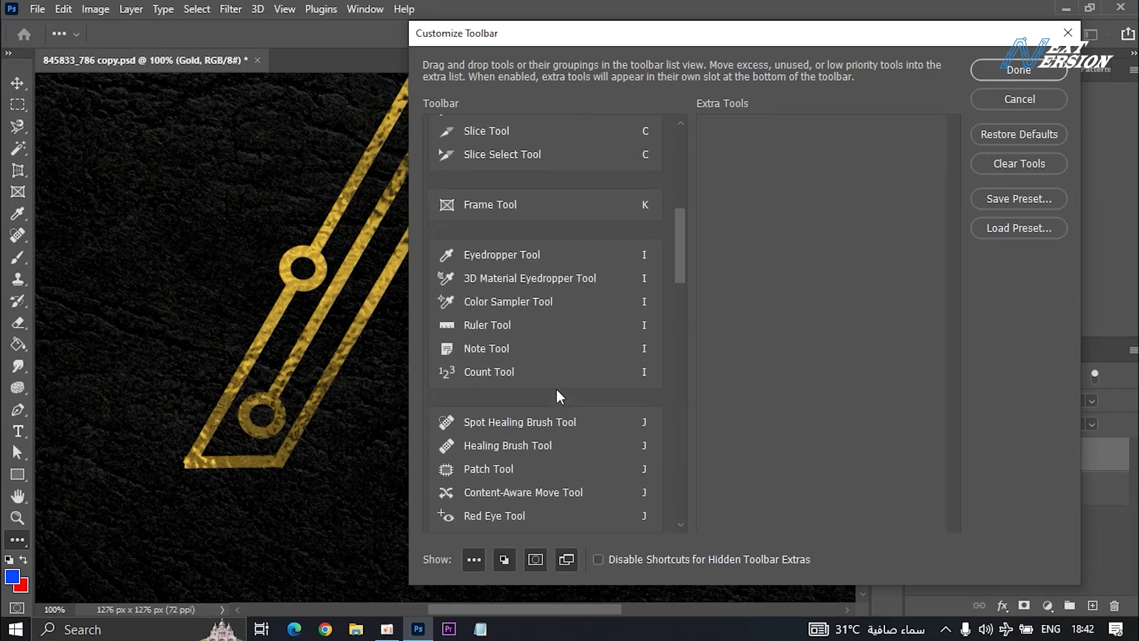
pyautogui.scroll(-5, 555, 387)
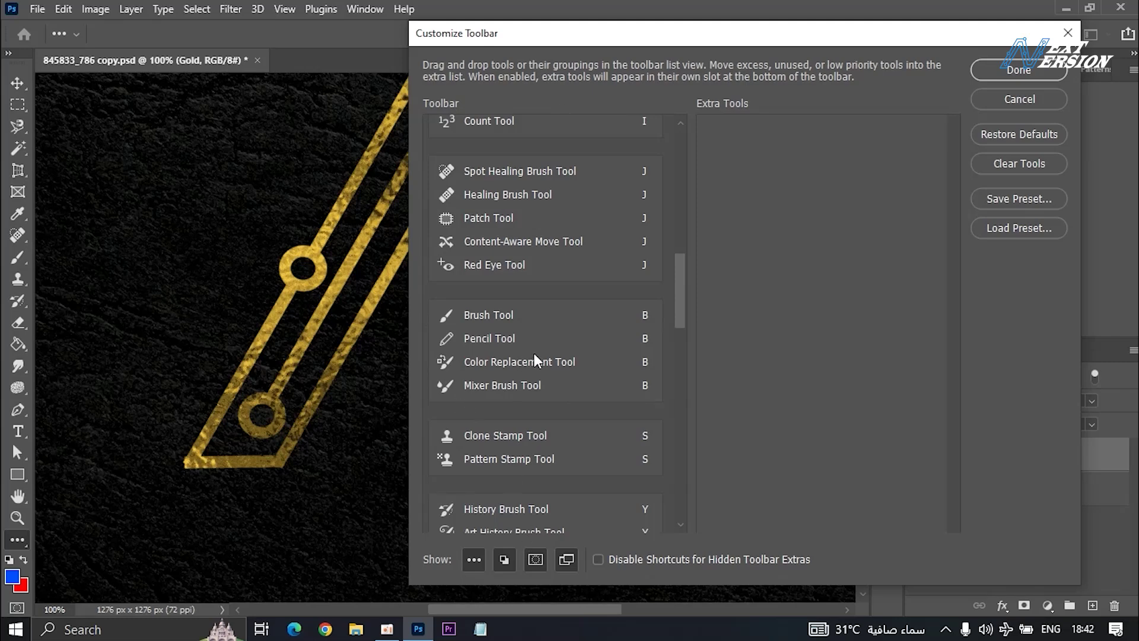
pyautogui.scroll(-5, 535, 362)
pyautogui.scroll(-5, 538, 369)
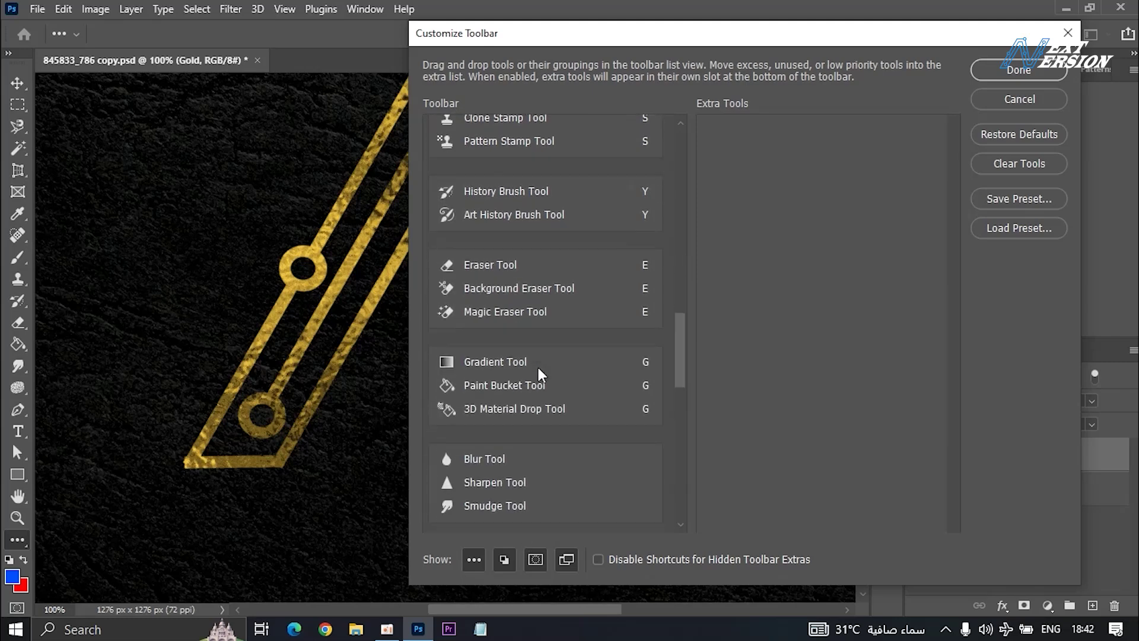
pyautogui.scroll(-10, 537, 368)
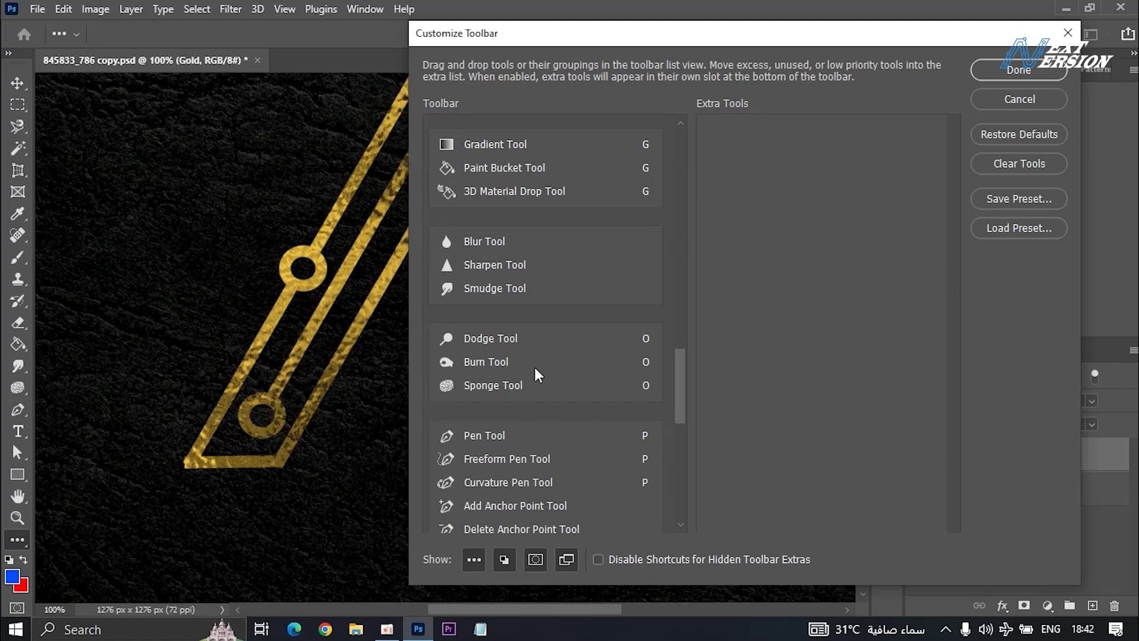
pyautogui.scroll(-5, 537, 372)
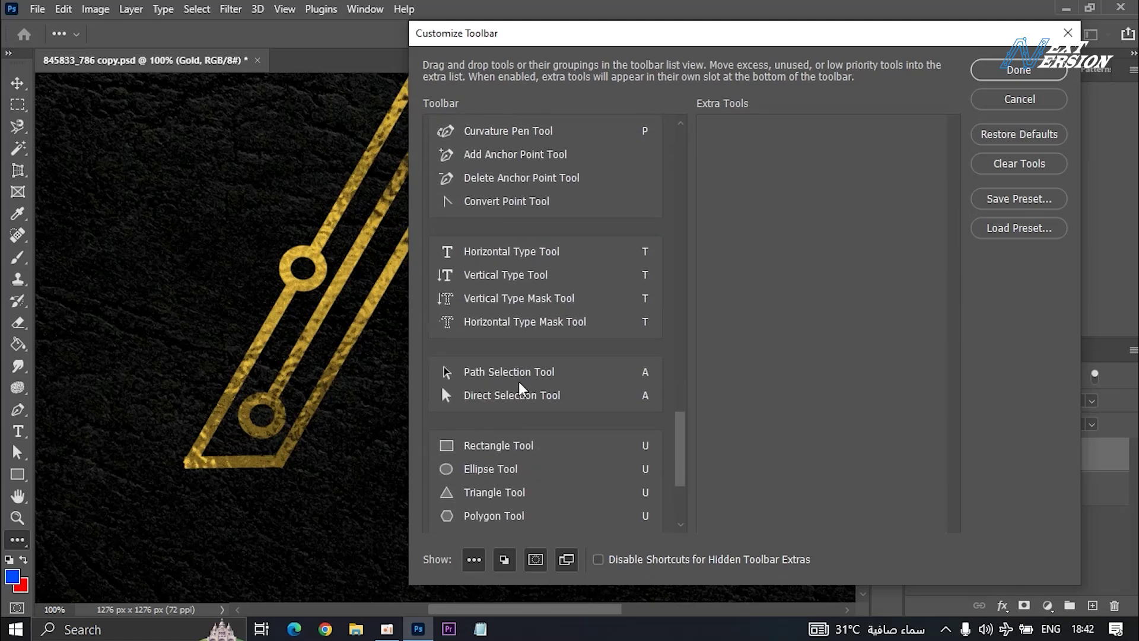
pyautogui.click(1010, 98)
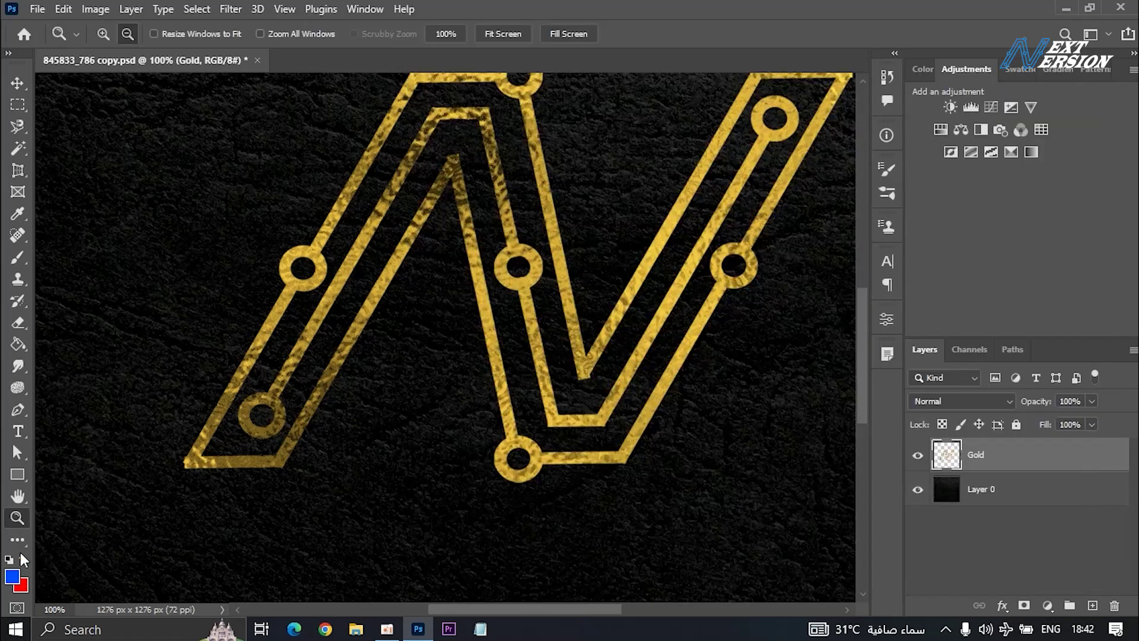